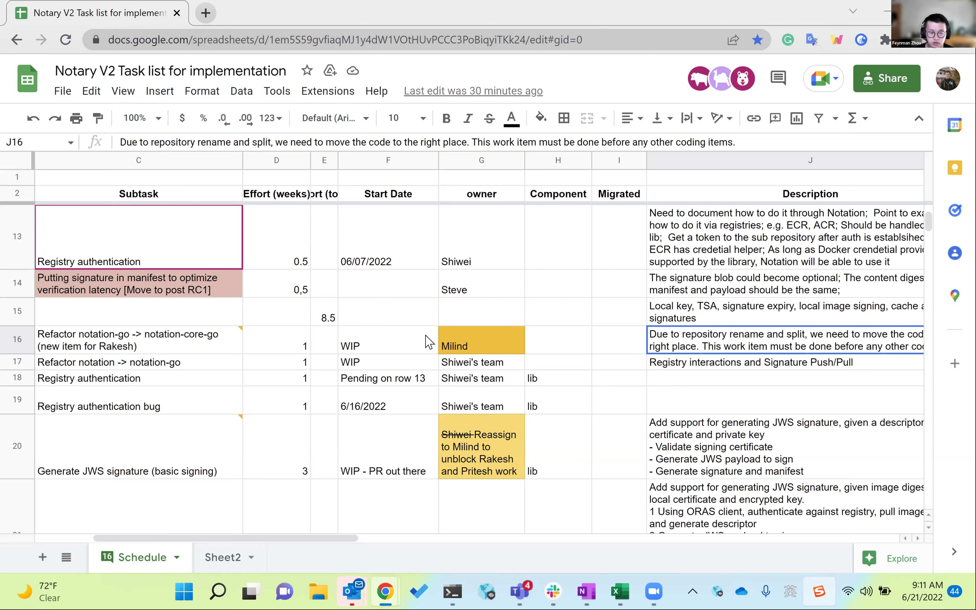
Review the subtasks, start dates and owners in the Schedule sheet, from verification extensibility through the signing and trust policy rows
scroll(430, 346, up, 5)
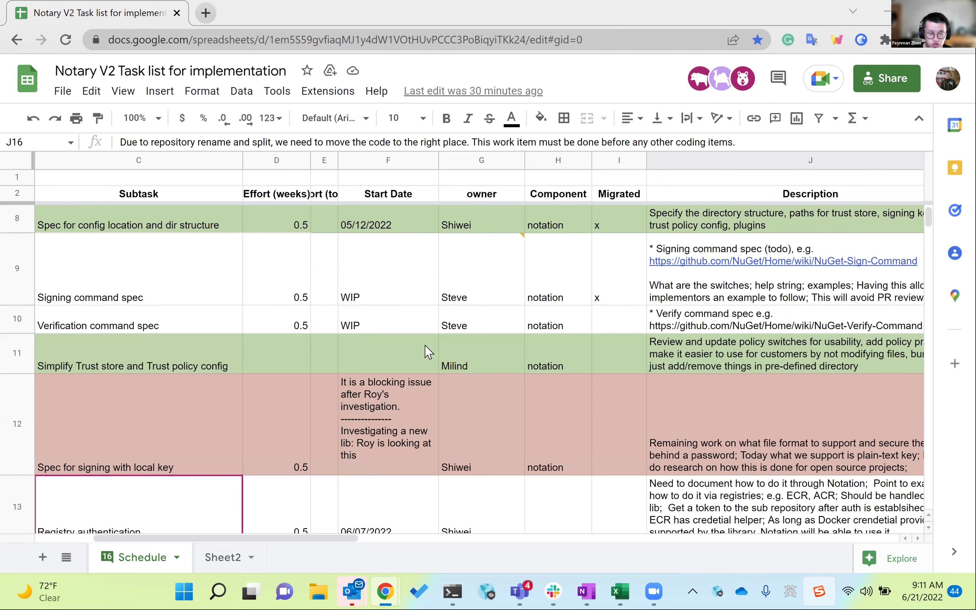
scroll(425, 348, up, 3)
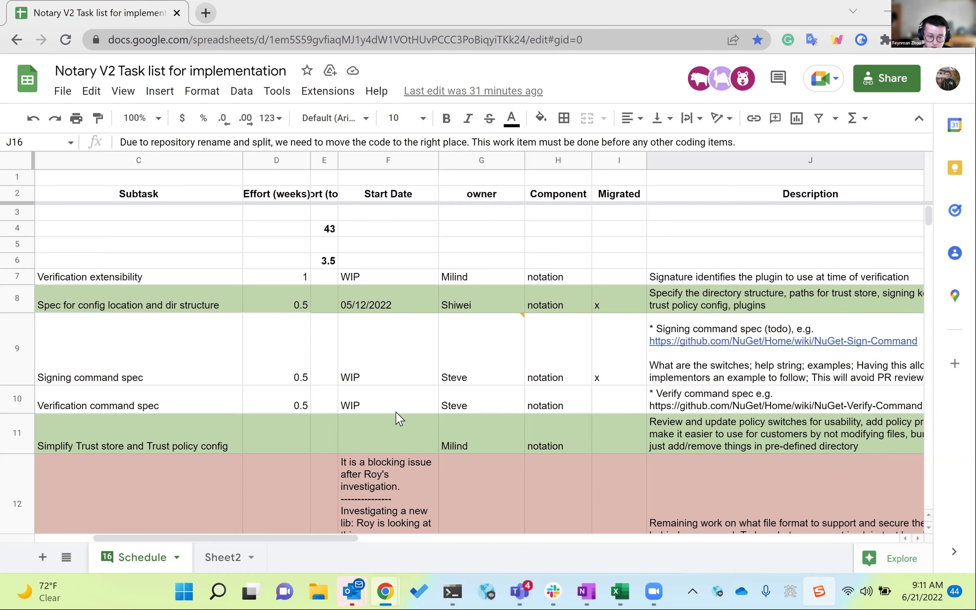
scroll(397, 366, down, 3)
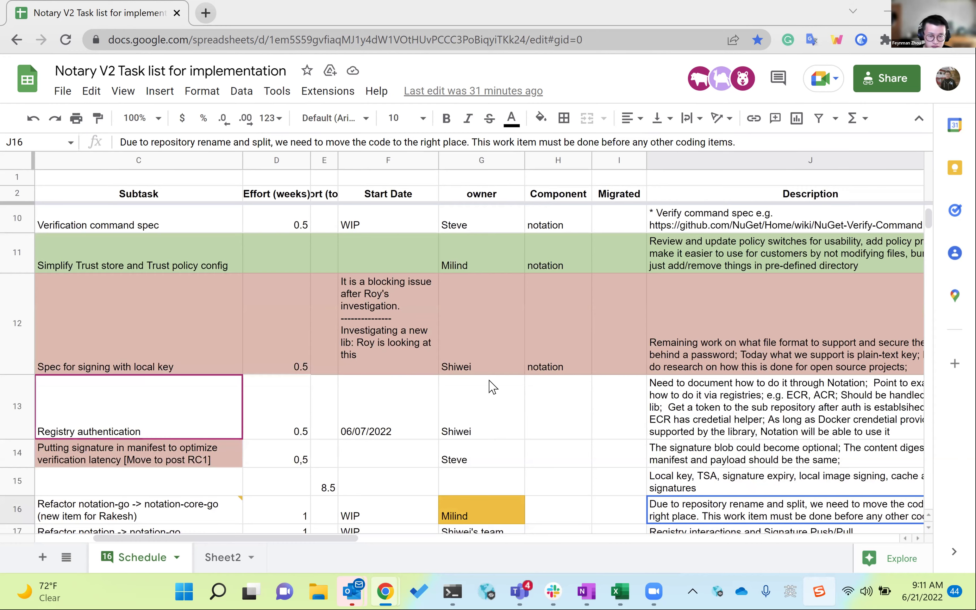
scroll(249, 323, down, 5)
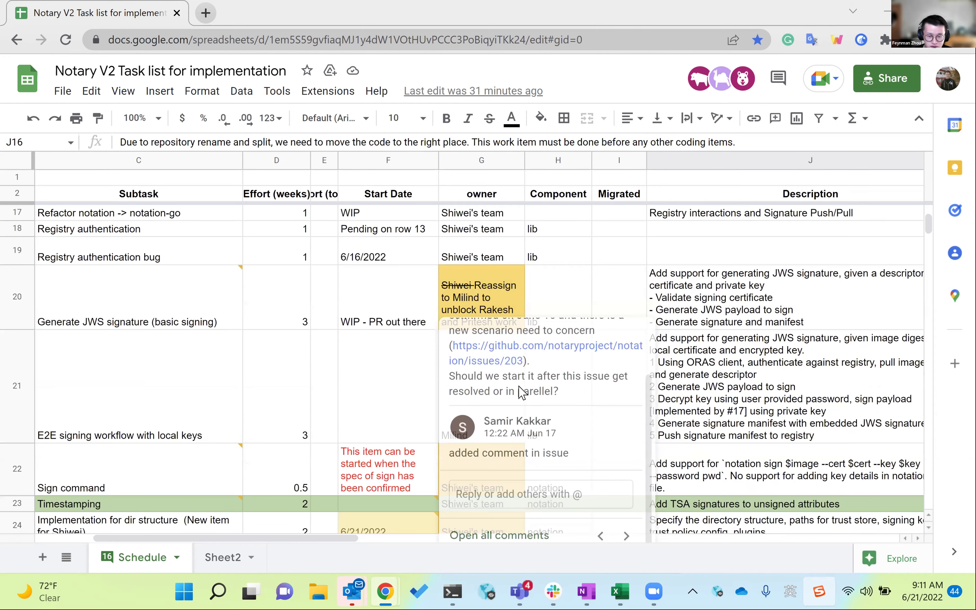
scroll(522, 393, up, 3)
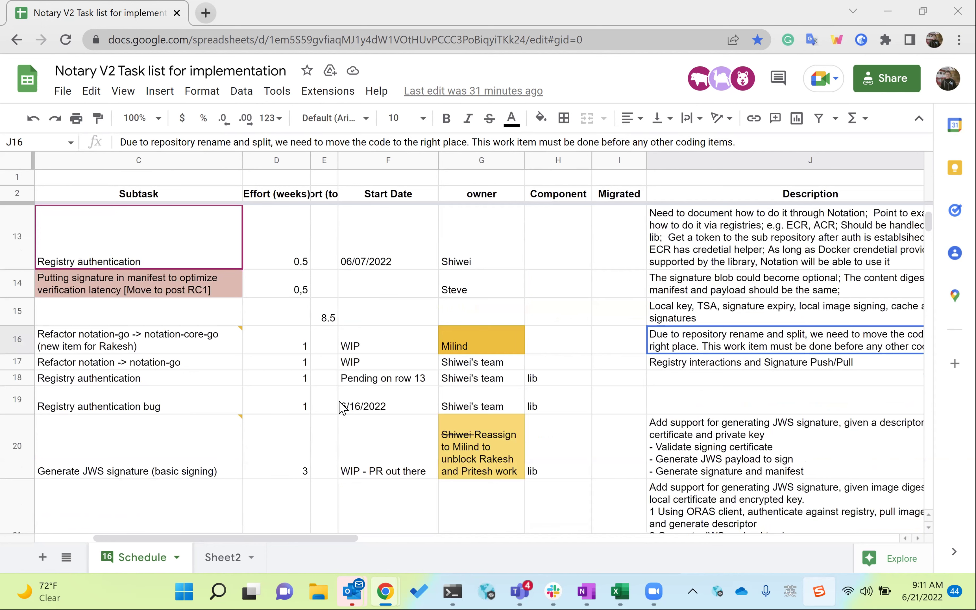
scroll(341, 408, down, 5)
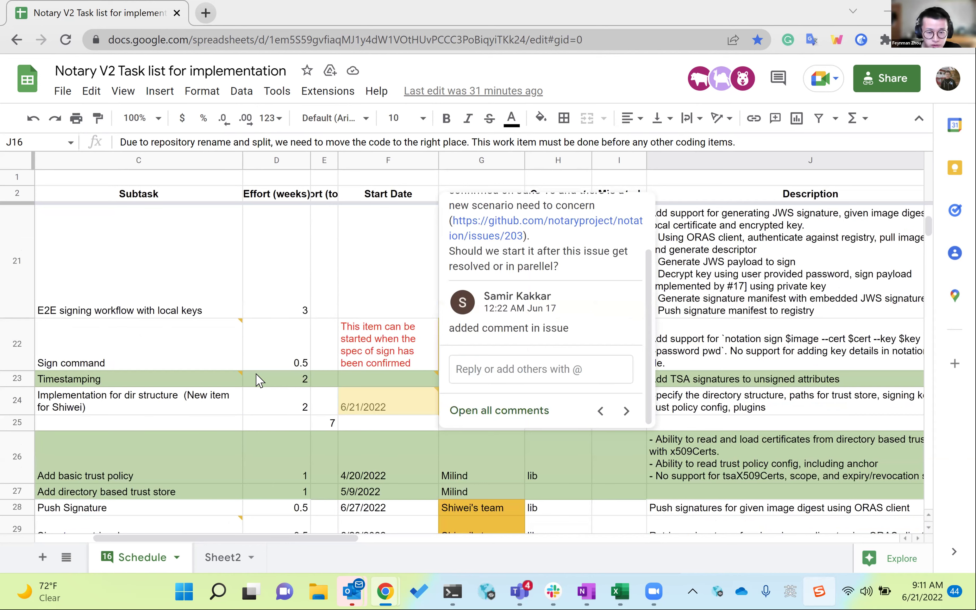
scroll(500, 307, up, 10)
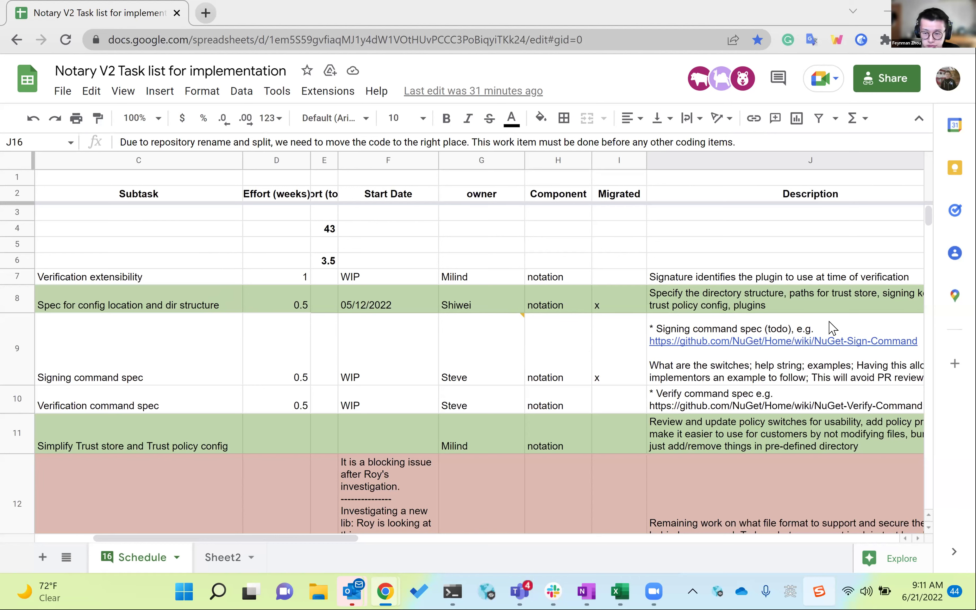
scroll(444, 443, down, 2)
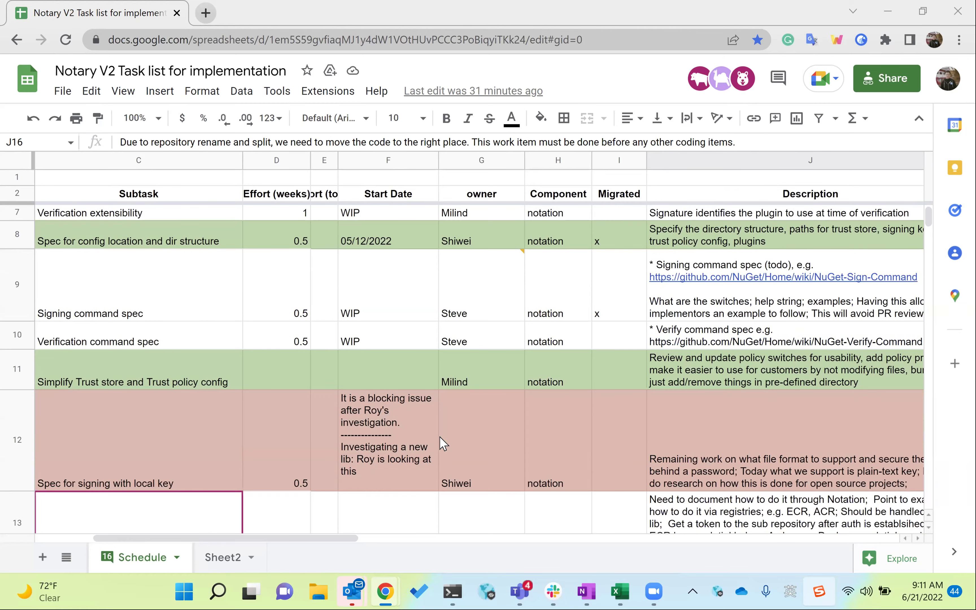
Go through the subtasks in rows 8 to 11, from the config location spec to the trust store and trust policy simplification
click(96, 244)
scroll(103, 258, up, 2)
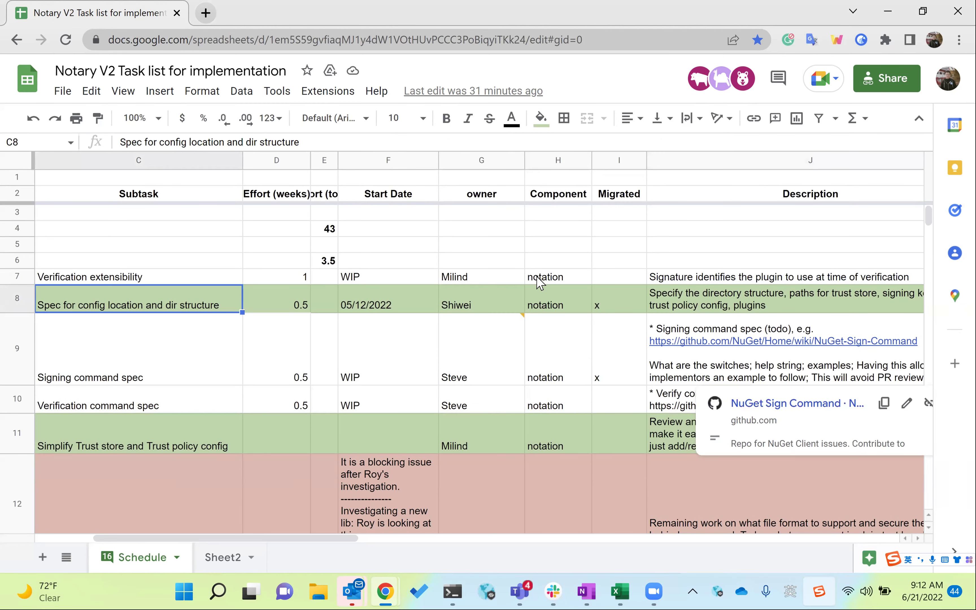
scroll(506, 319, down, 3)
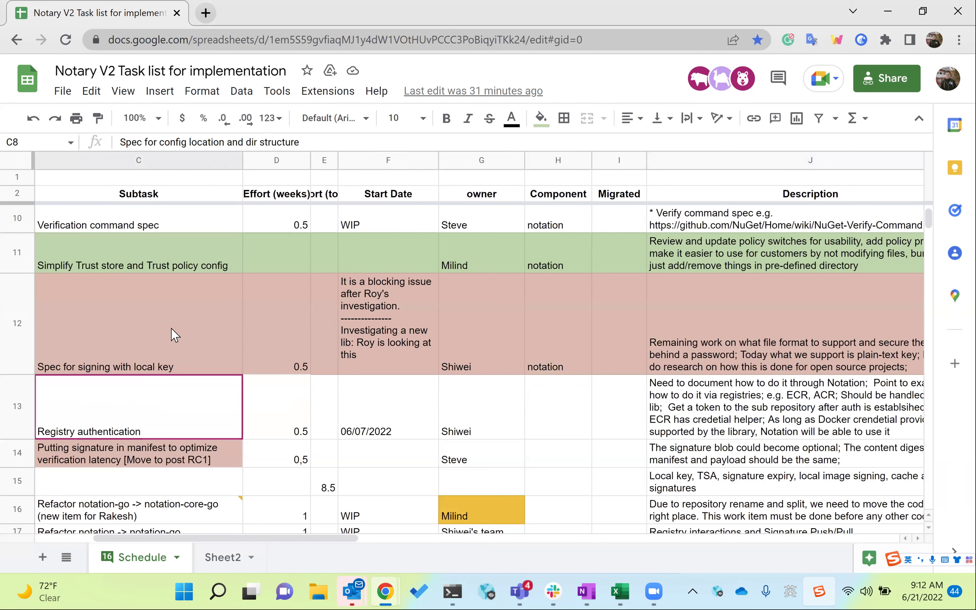
key(Down)
key(Down)
key(Down)
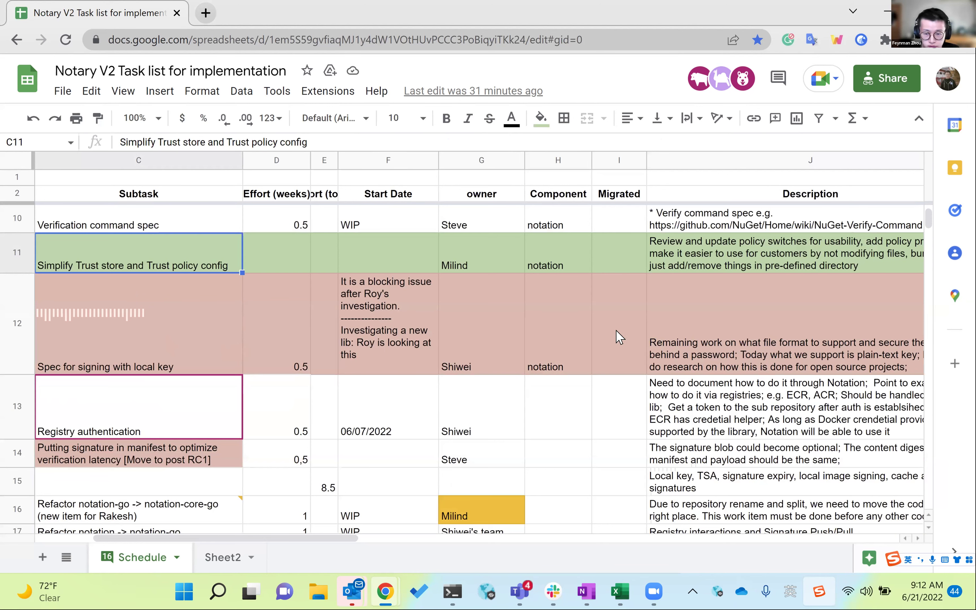
key(Up)
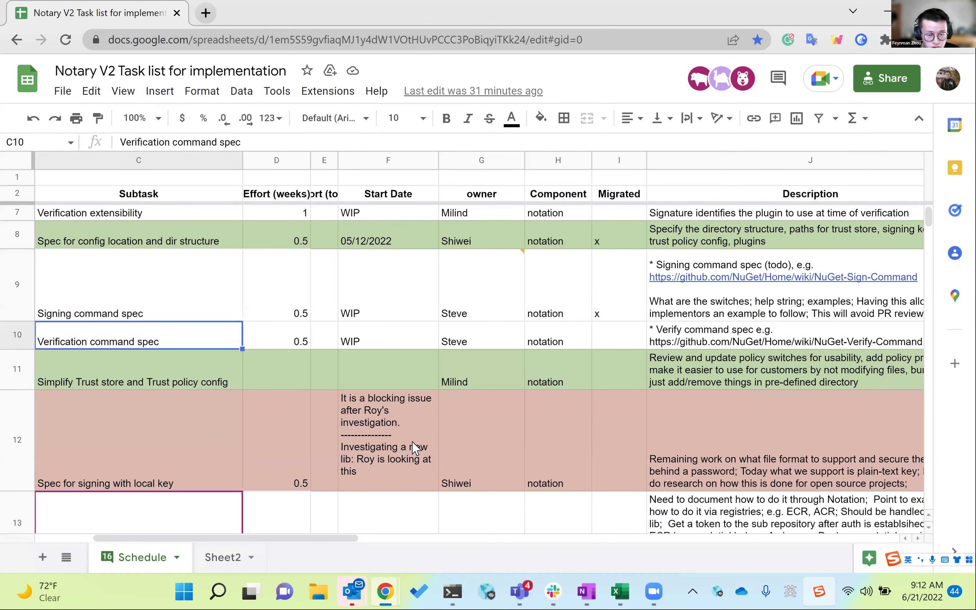
scroll(415, 446, down, 3)
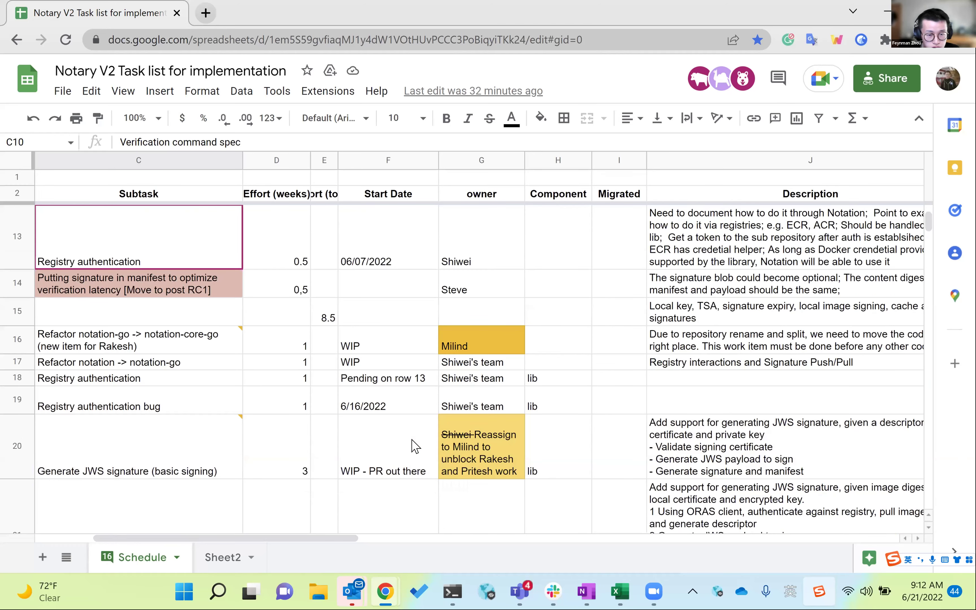
scroll(165, 273, up, 1)
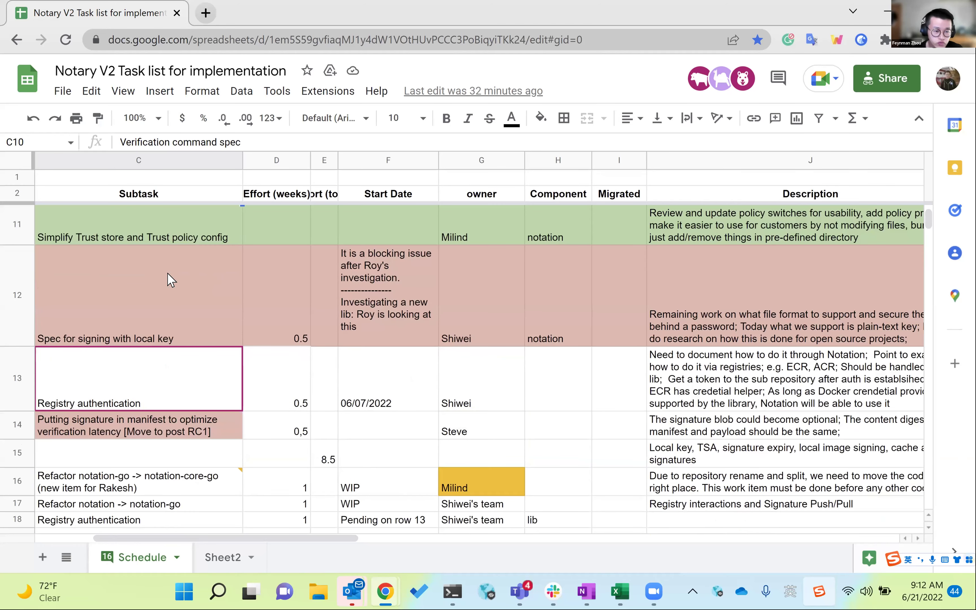
Examine the "Spec for signing with local key" subtask in row 12 and its Start Date note
click(169, 276)
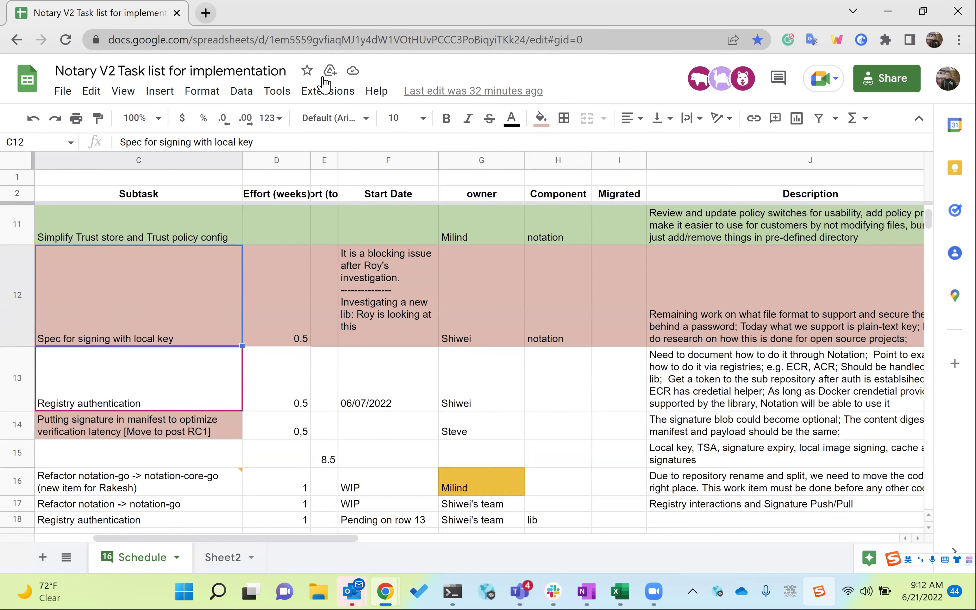
key(Right)
key(Right)
key(Right)
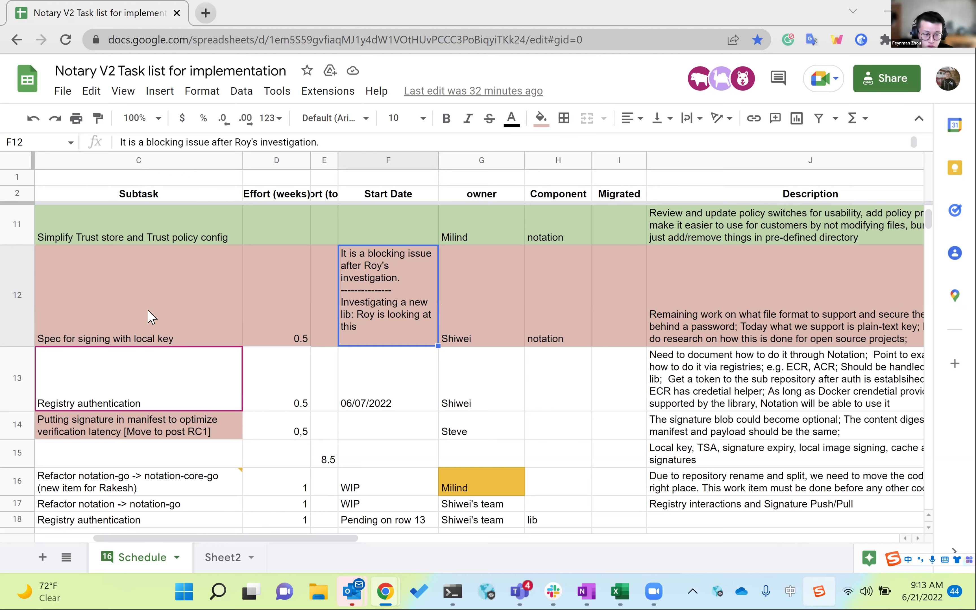
click(197, 325)
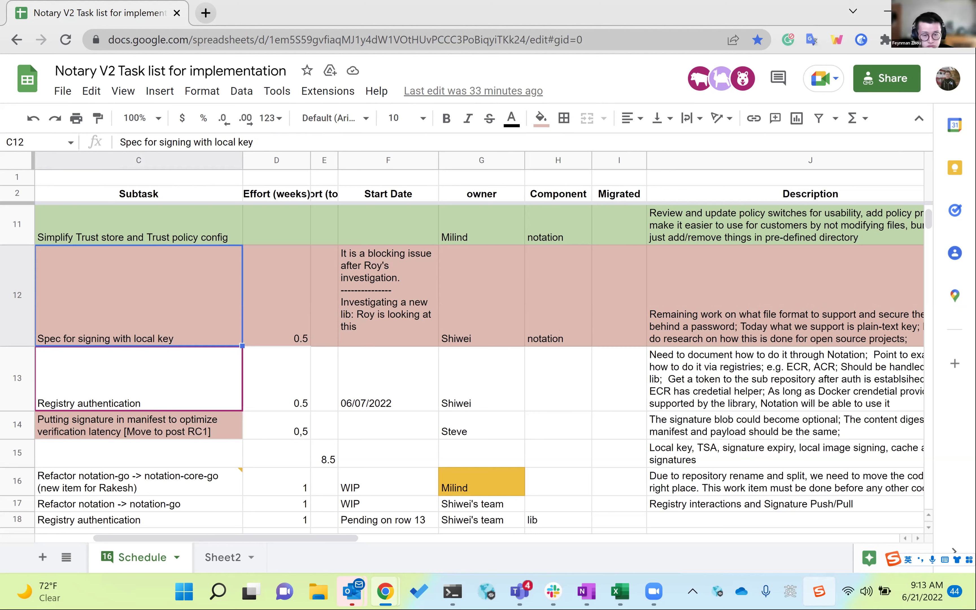
Check the Description, Github Issue and Other columns for the local key signing spec in row 12
click(410, 542)
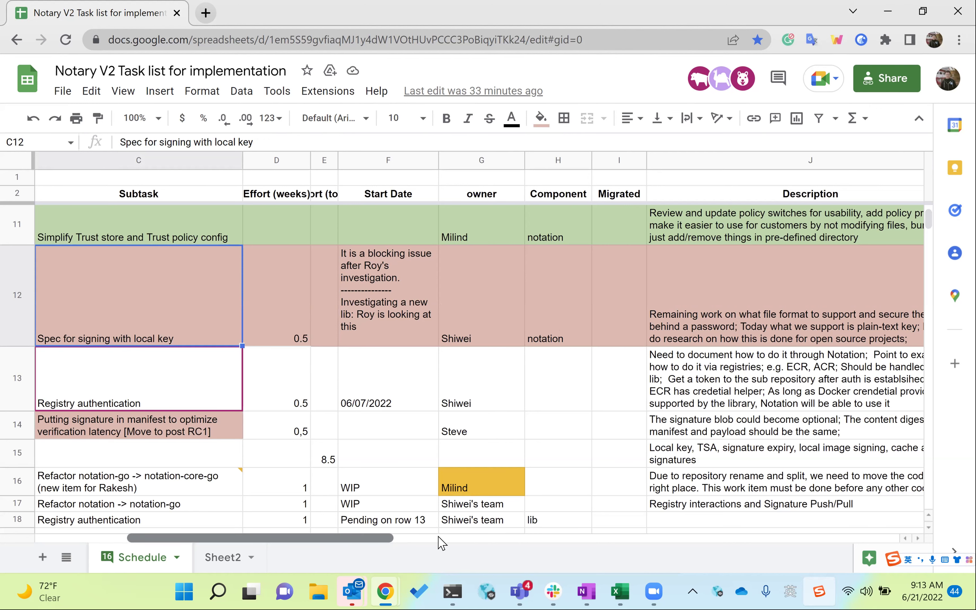
click(457, 542)
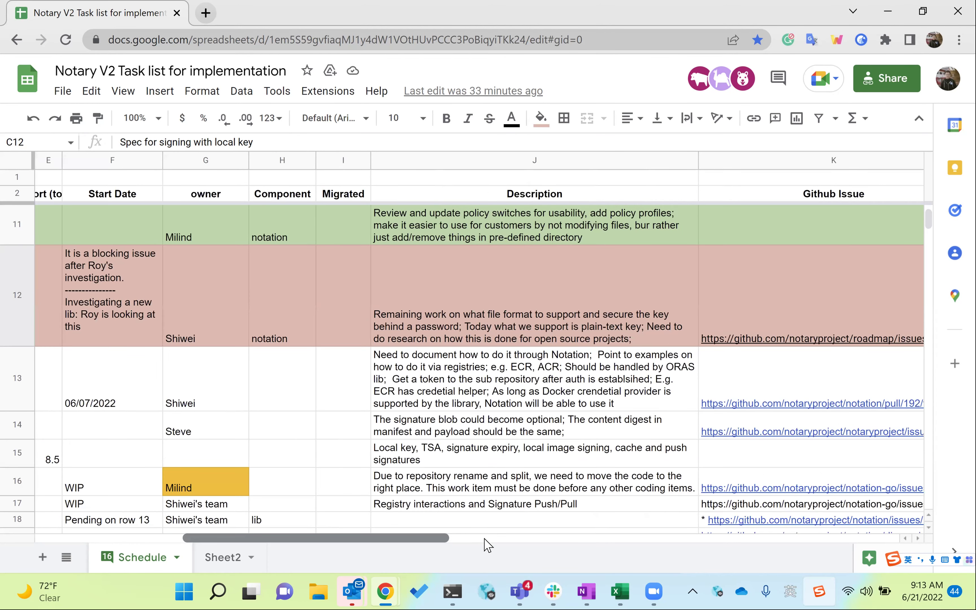
click(504, 540)
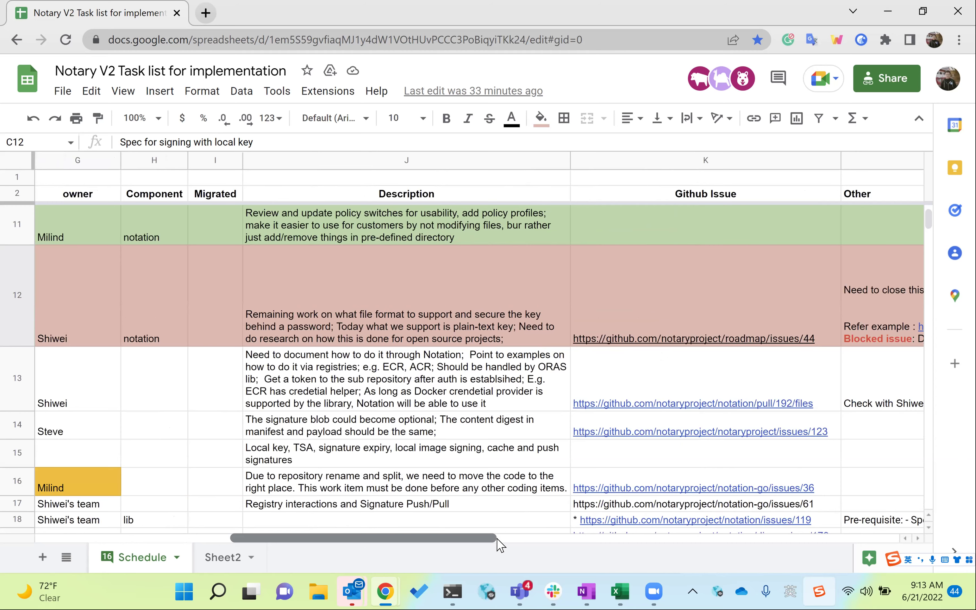
click(498, 539)
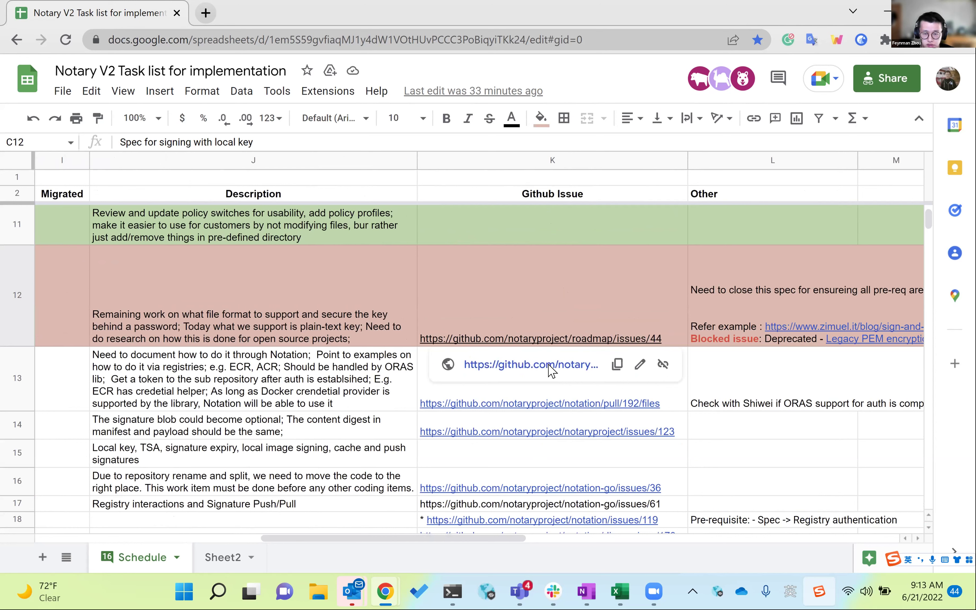
Open notaryproject/roadmap issue #31 on local key-file signing and read its summary, timeline and comments
click(746, 100)
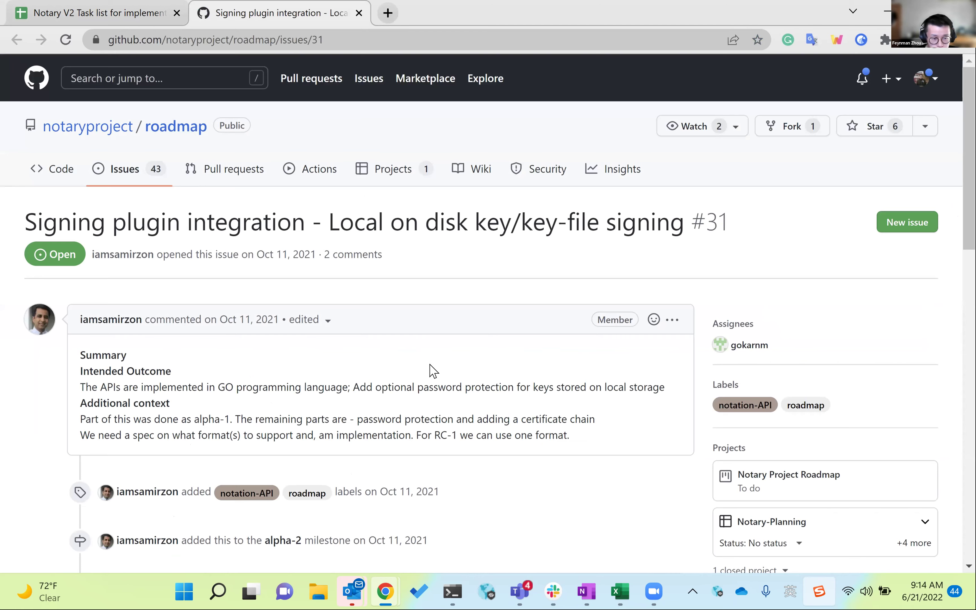
scroll(432, 370, down, 2)
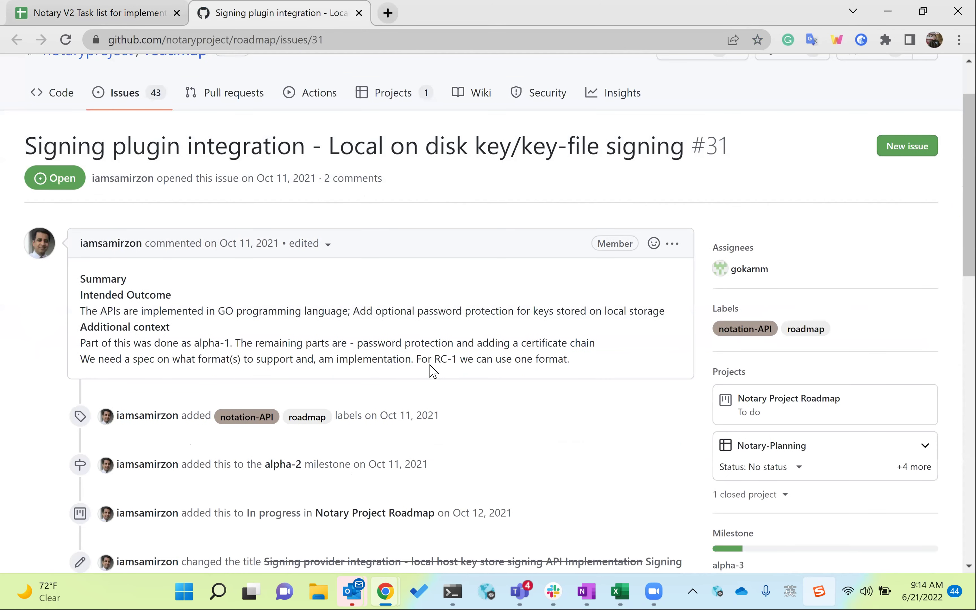
scroll(460, 377, down, 6)
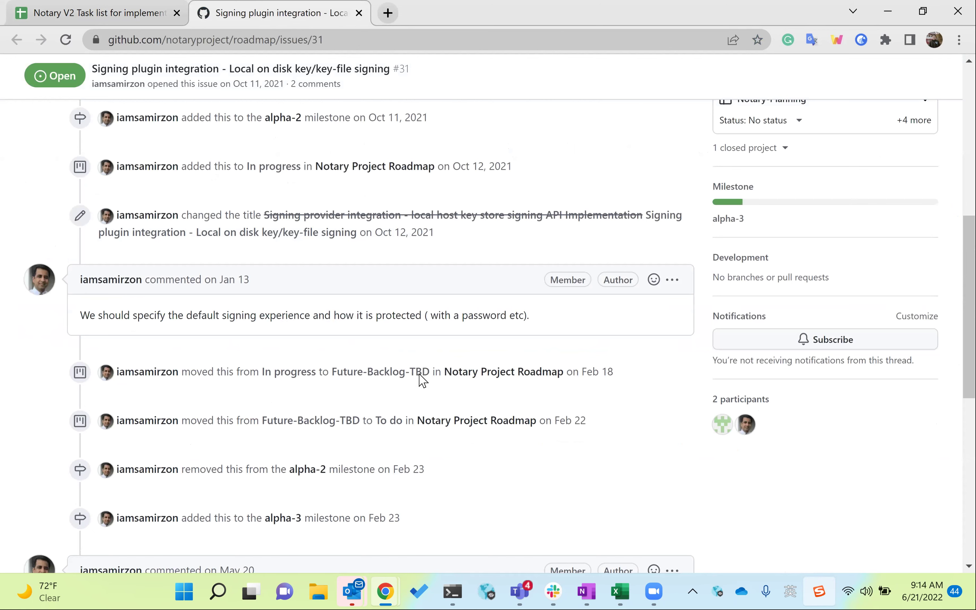
scroll(464, 356, down, 5)
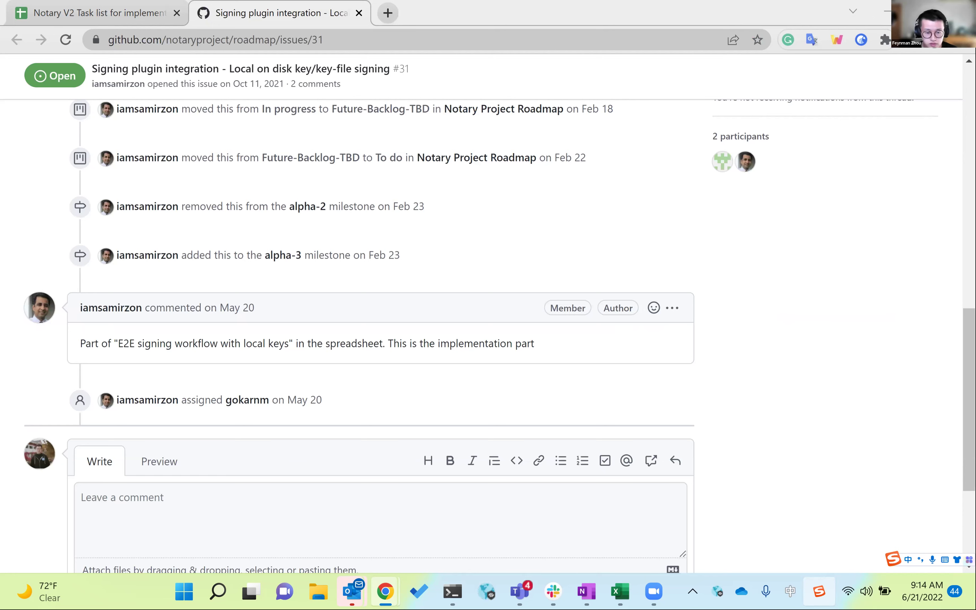
Switch back from the GitHub issue to the Notary V2 task list spreadsheet
key(super+Down)
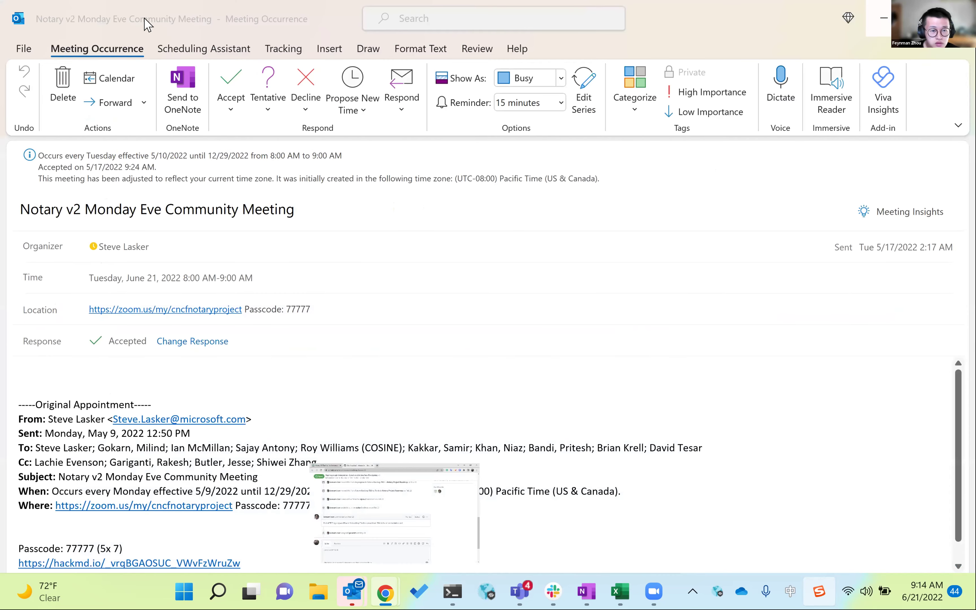
key(alt+Tab)
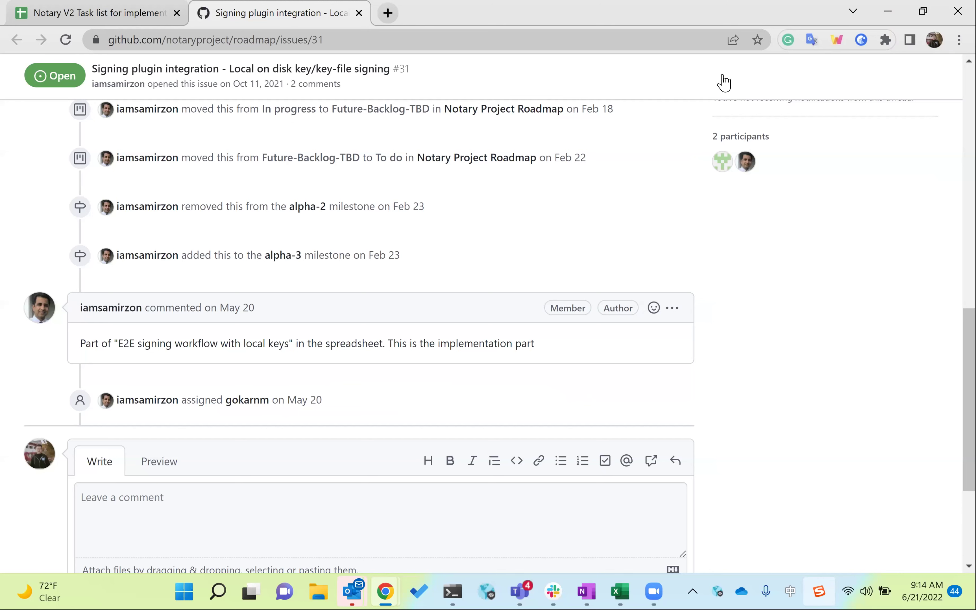
key(ctrl+Tab)
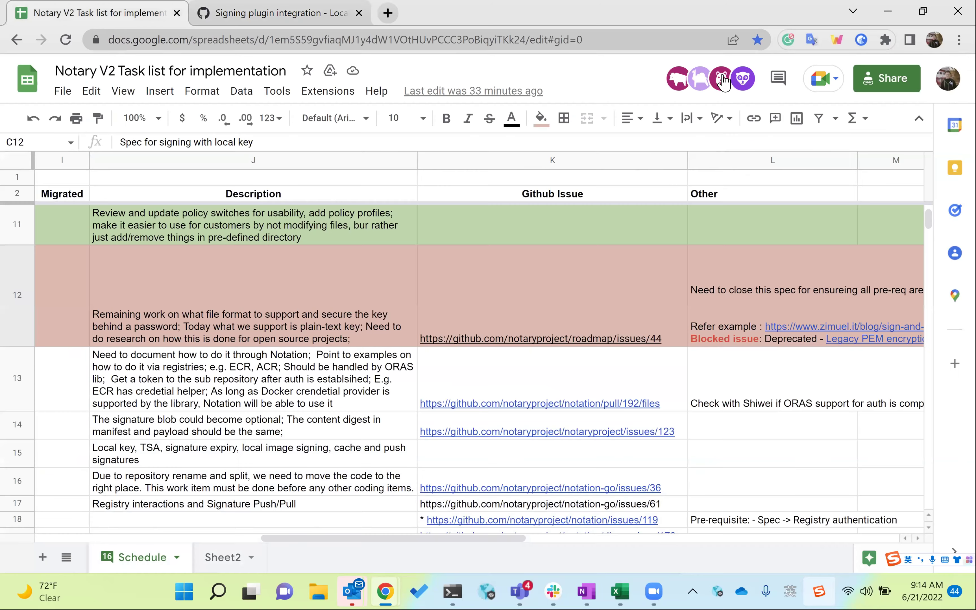
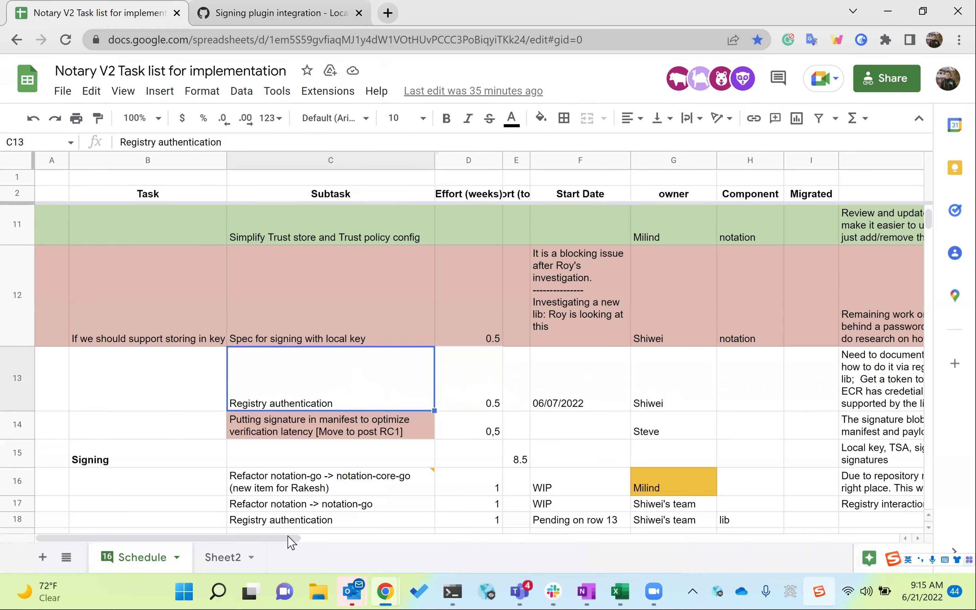
Examine the Registry authentication subtask in row 13, including its description and GitHub link, and select its start date
scroll(331, 540, right, 1)
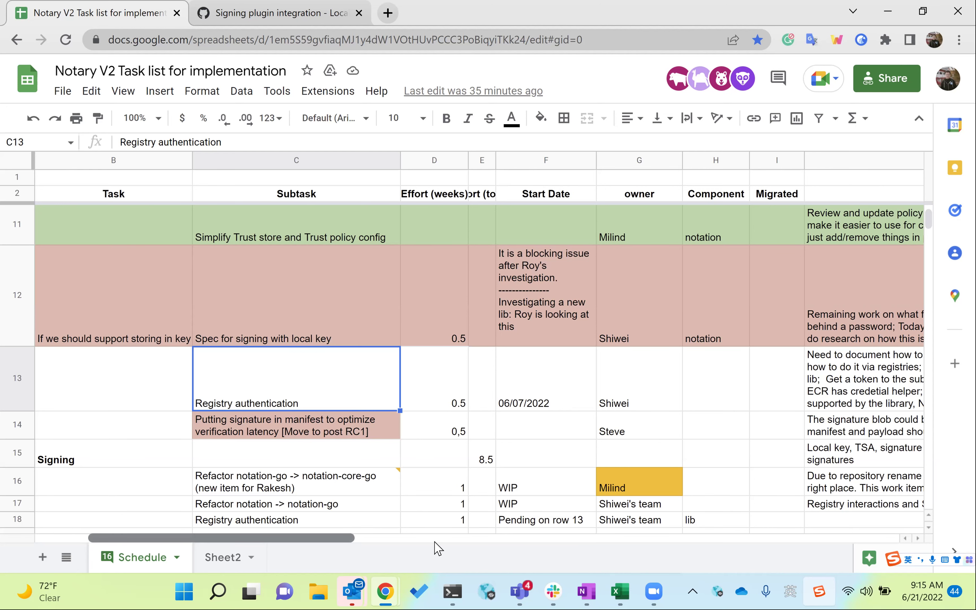
scroll(447, 547, right, 1)
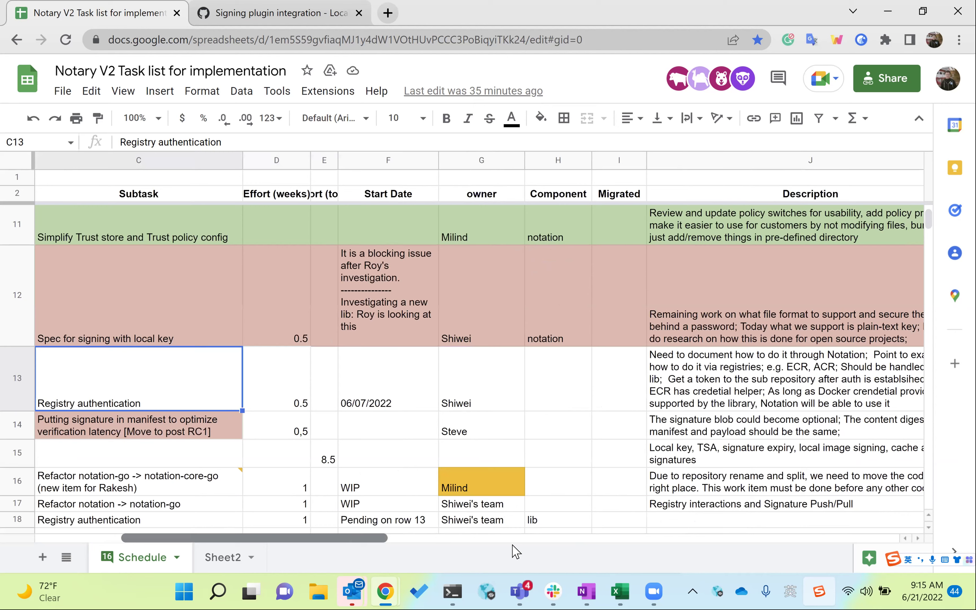
scroll(444, 536, right, 5)
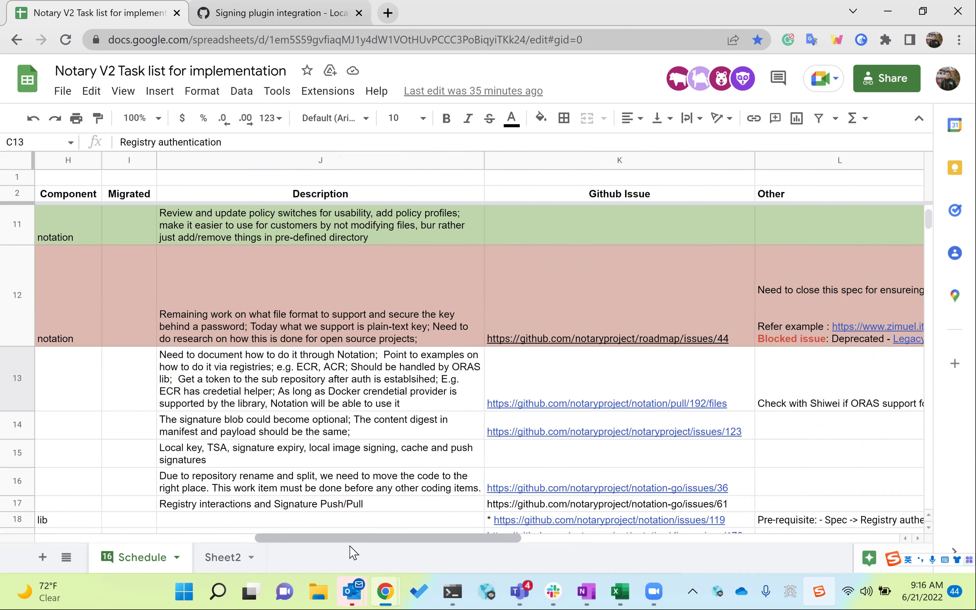
scroll(262, 556, left, 2)
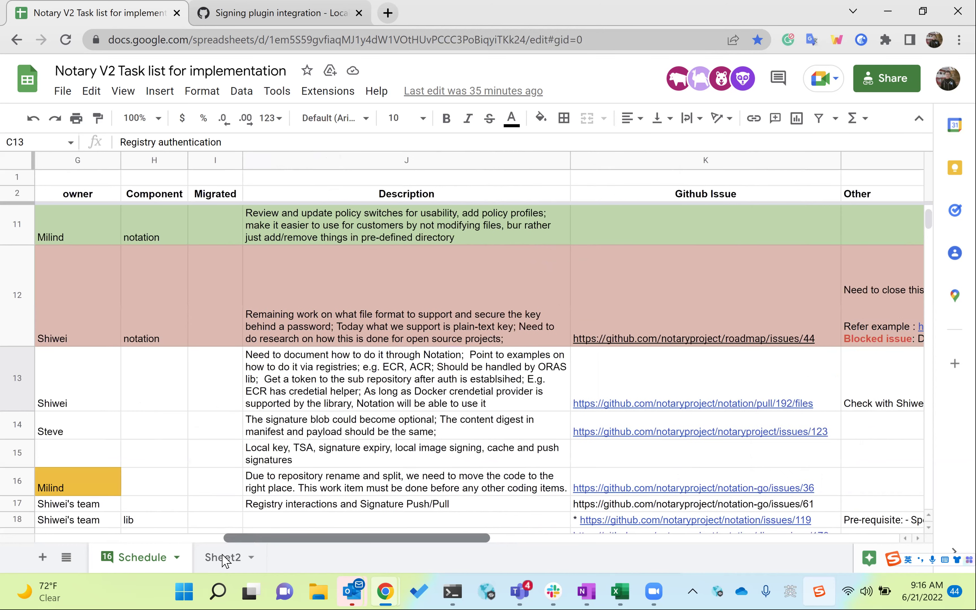
scroll(580, 486, left, 3)
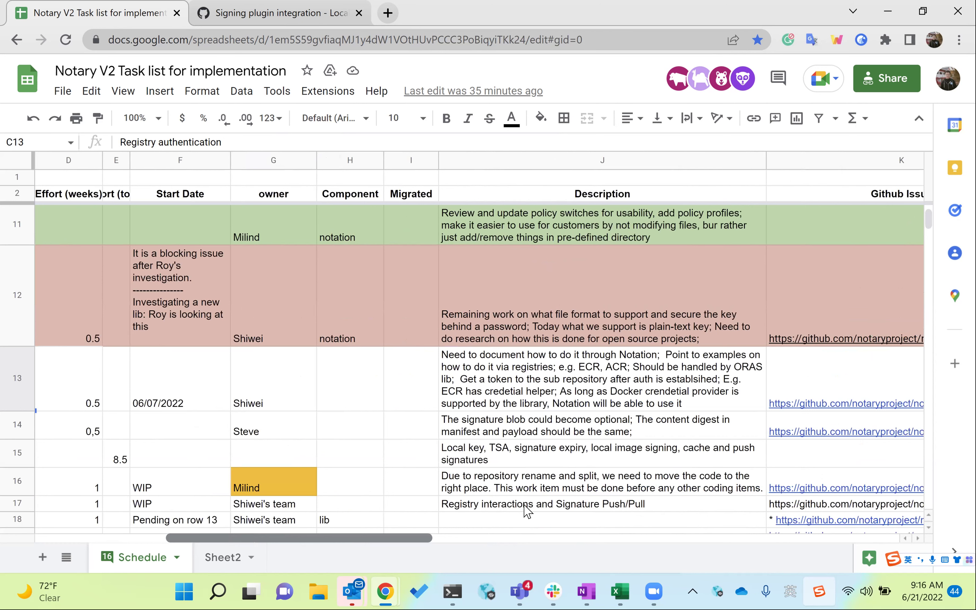
scroll(471, 512, left, 3)
click(544, 397)
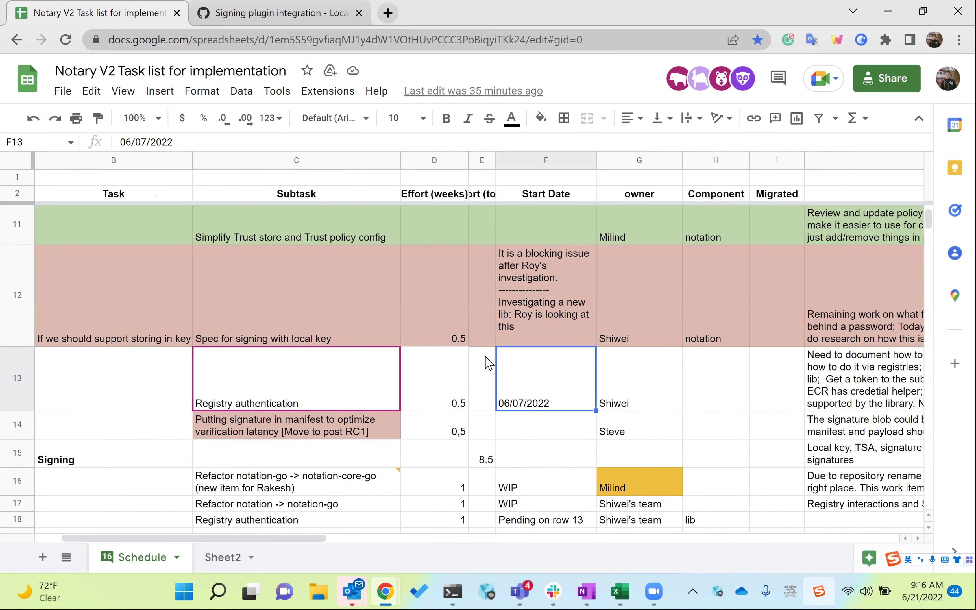
Change the start date of the Registry authentication subtask in row 13 to WIP
key(Return)
text(WIP)
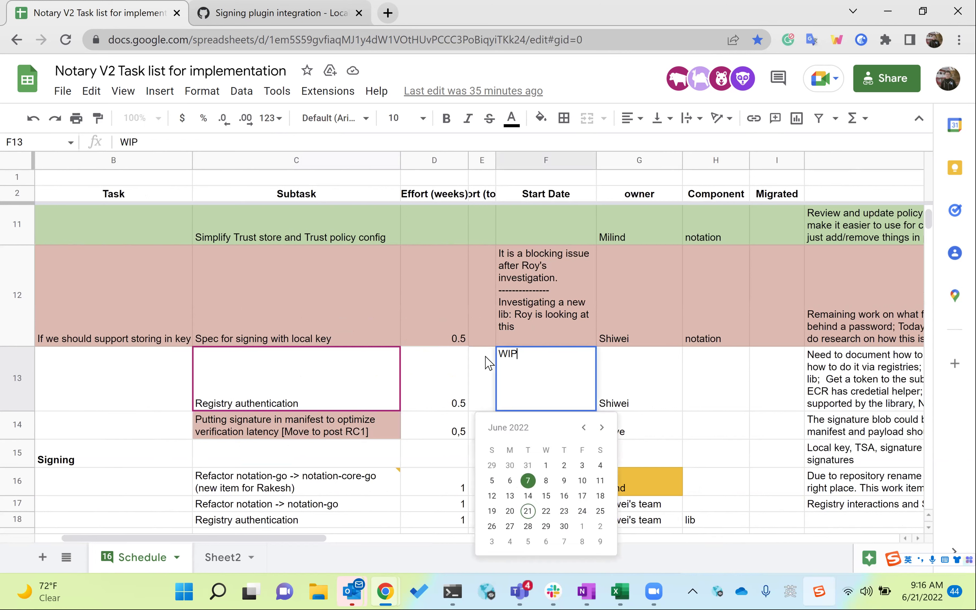
click(636, 369)
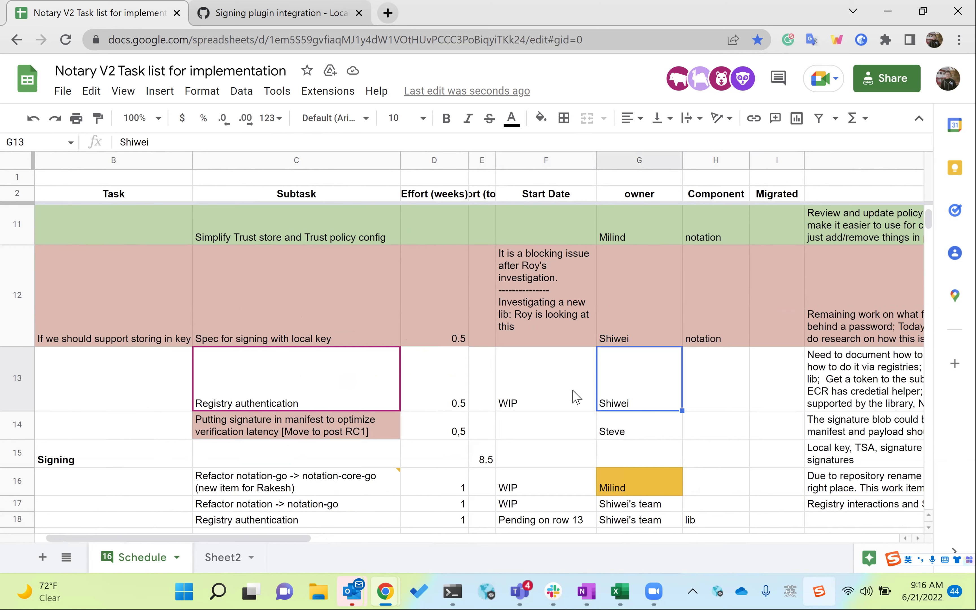
click(509, 395)
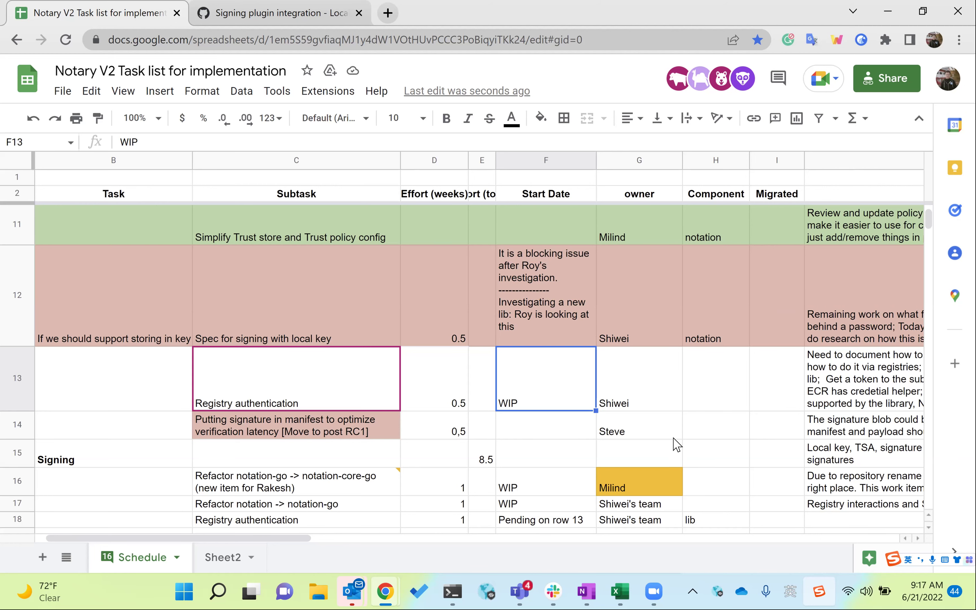
Look through the Post RC1, RC2 Release and RC1 Release sections, and select the RC1 Release task
scroll(673, 451, down, 2)
scroll(671, 457, down, 15)
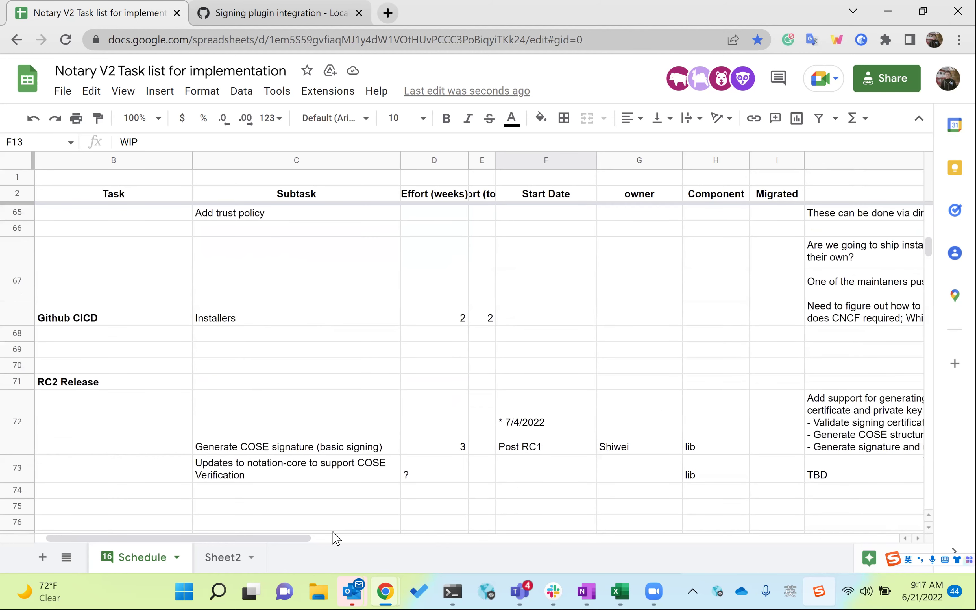
scroll(333, 538, up, 2)
scroll(383, 437, left, 1)
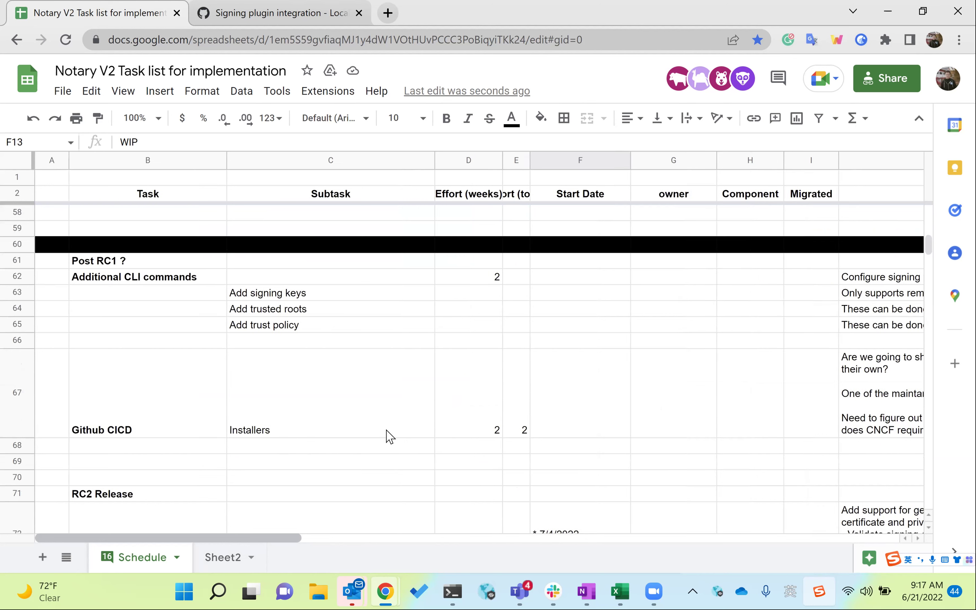
scroll(377, 440, up, 4)
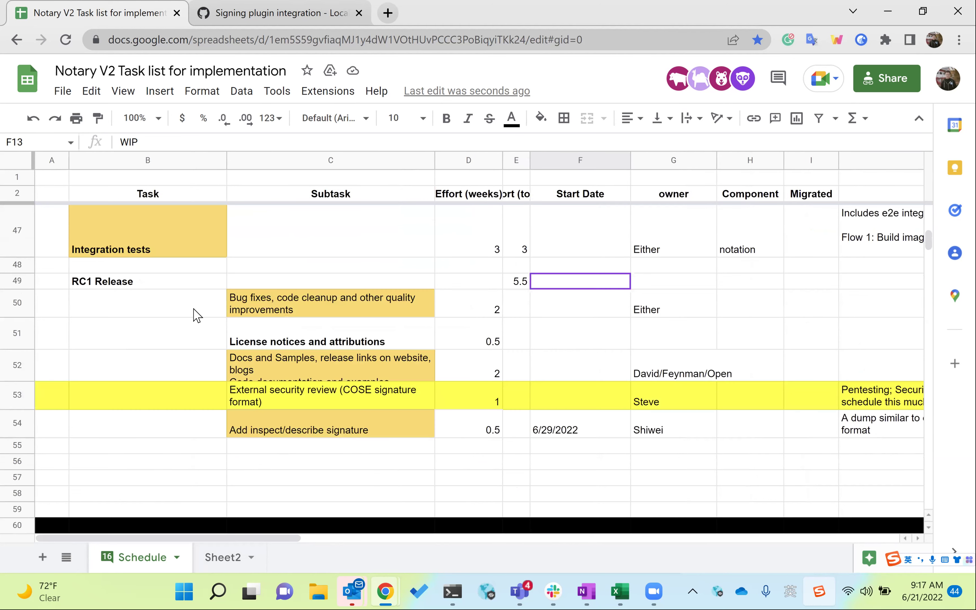
click(159, 287)
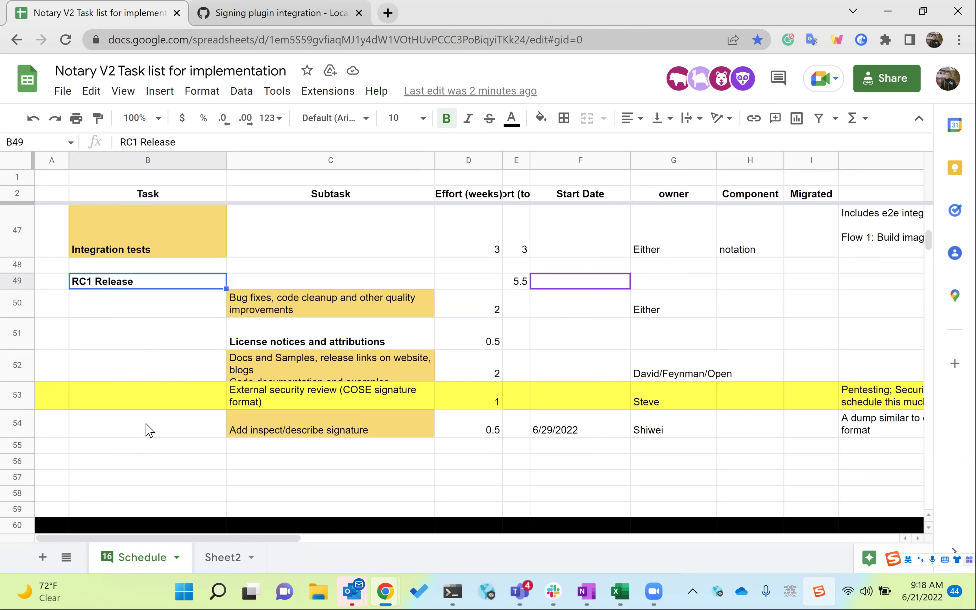
Copy the External security review (COSE signature format) subtask cell from row 53 into the empty subtask cell in row 66
scroll(149, 431, down, 2)
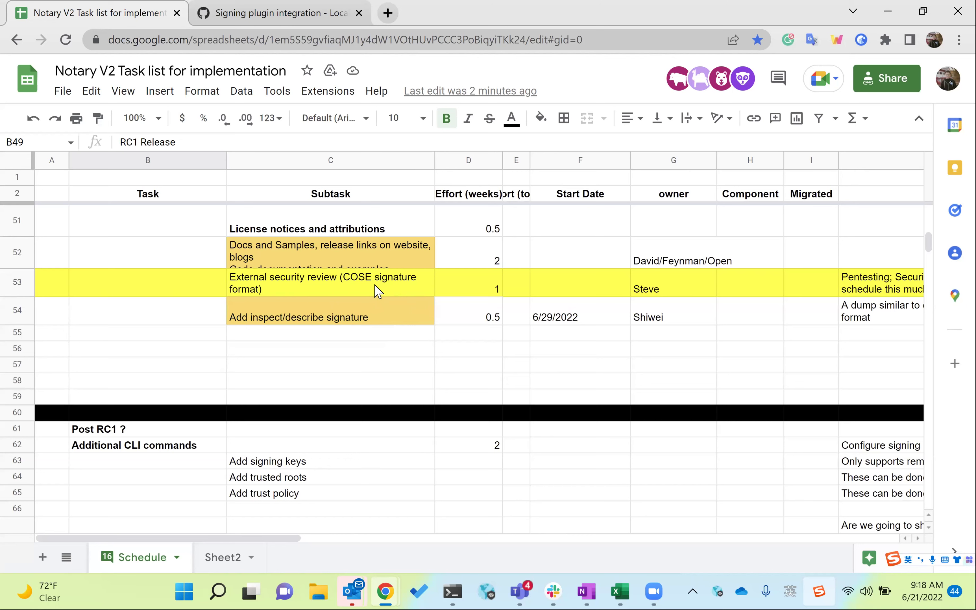
click(180, 290)
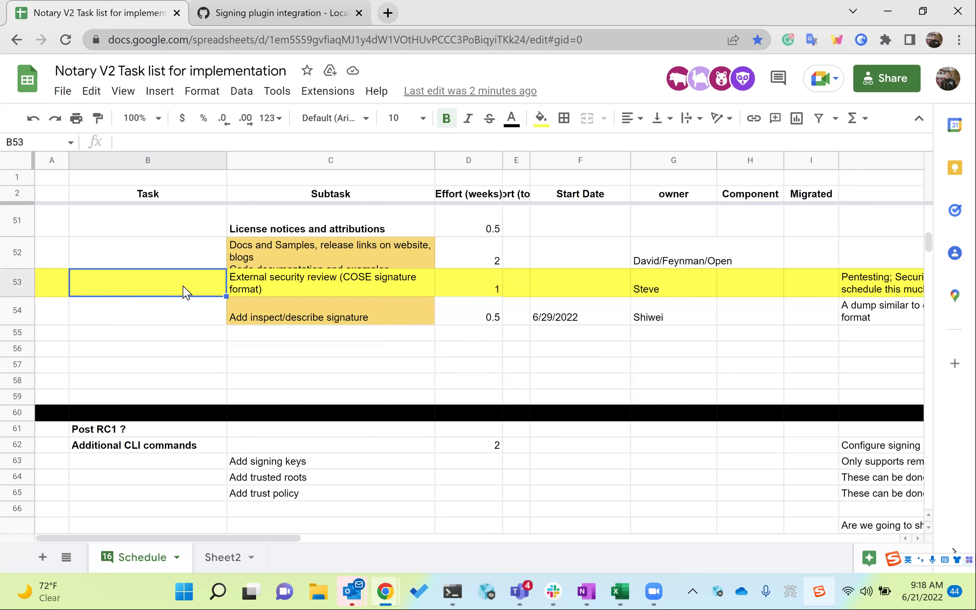
click(287, 295)
key(ctrl+c)
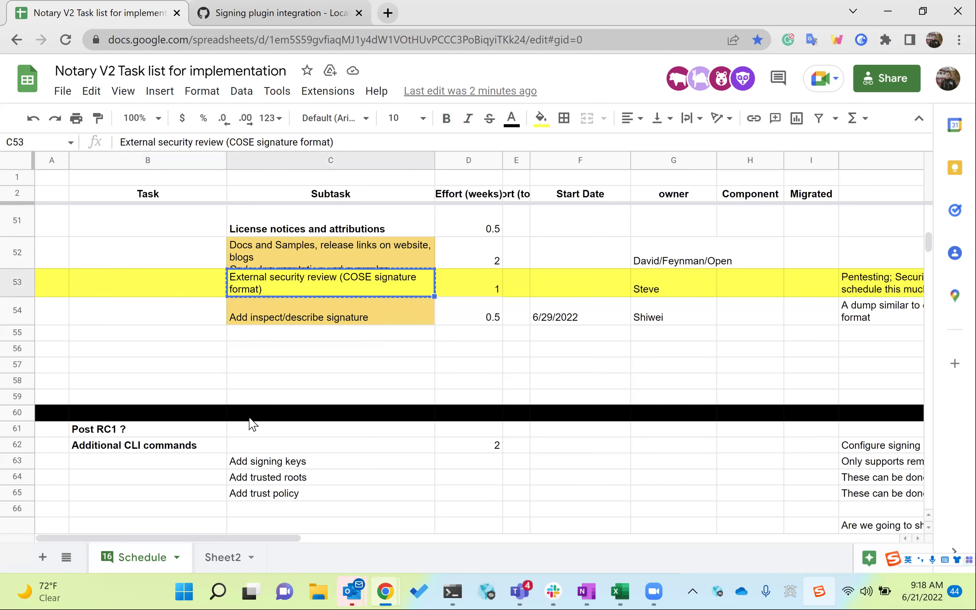
click(283, 433)
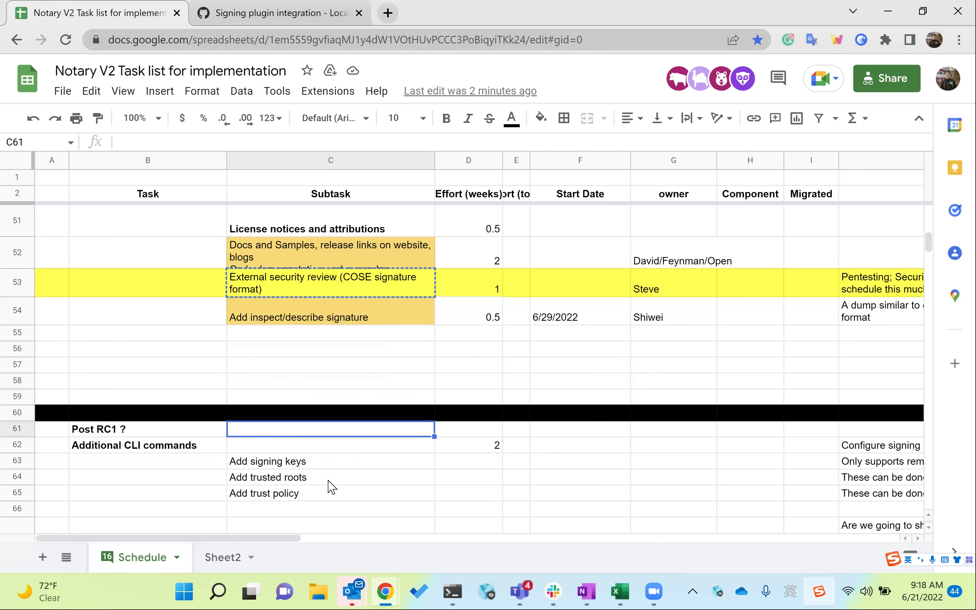
click(291, 513)
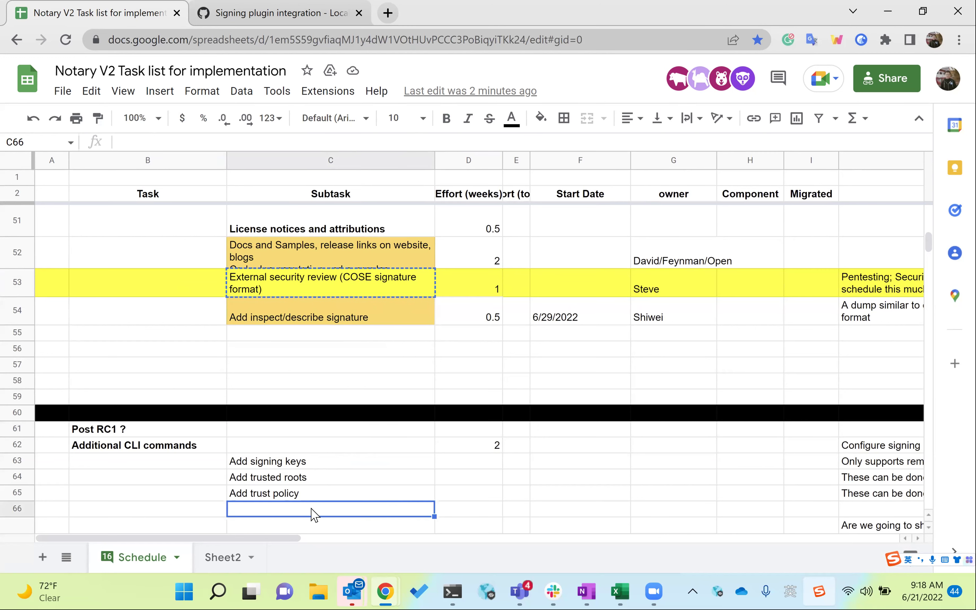
key(ctrl+v)
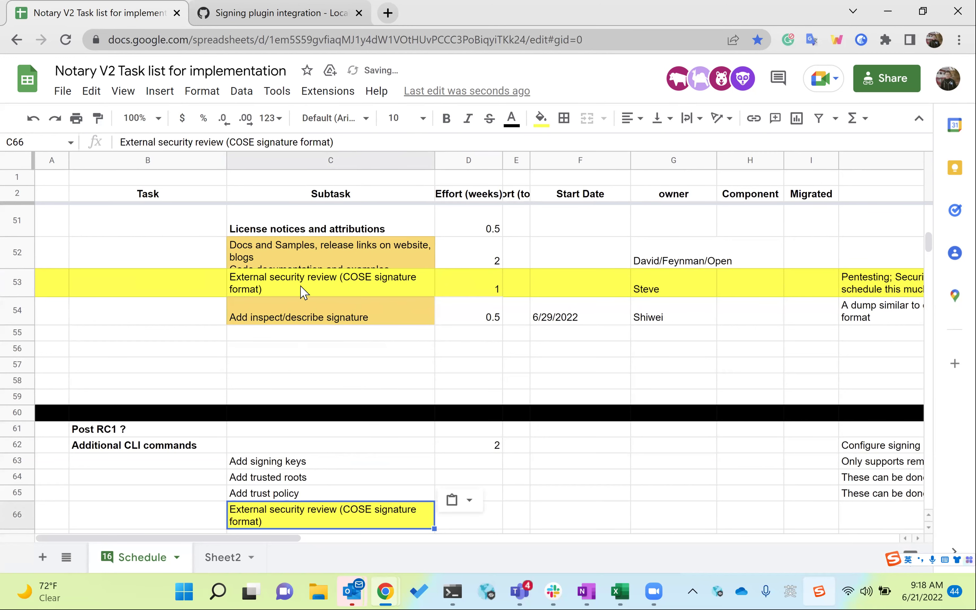
click(302, 293)
key(Delete)
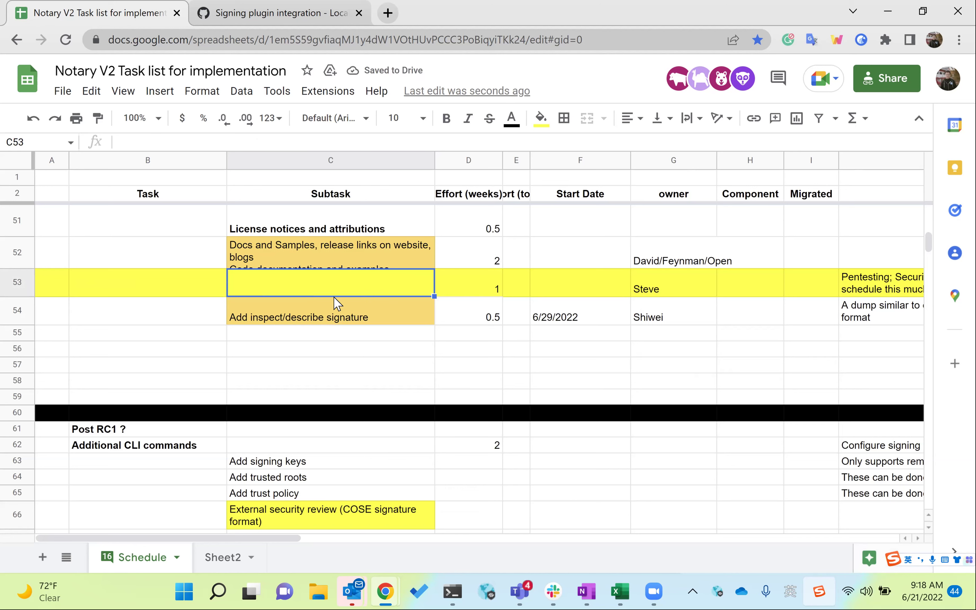
key(ctrl+z)
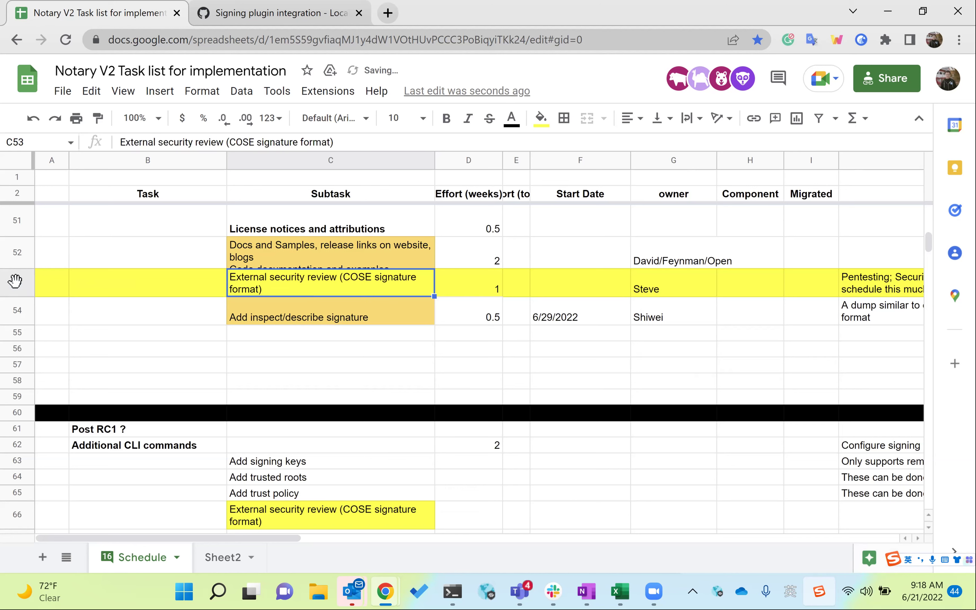
Copy the entire External security review row 53 onto row 66 in the Post RC1 section
click(16, 281)
key(ctrl+c)
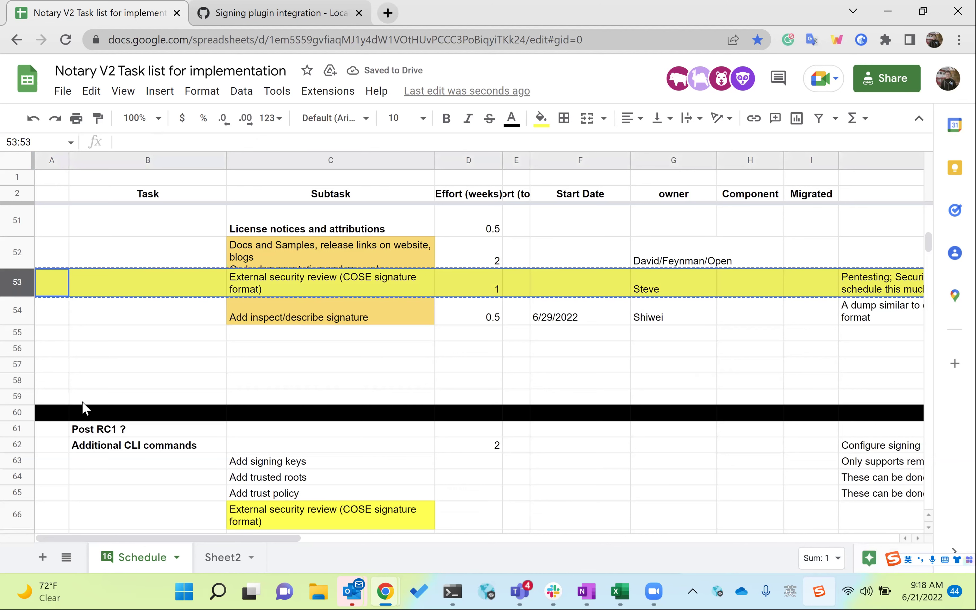
click(14, 514)
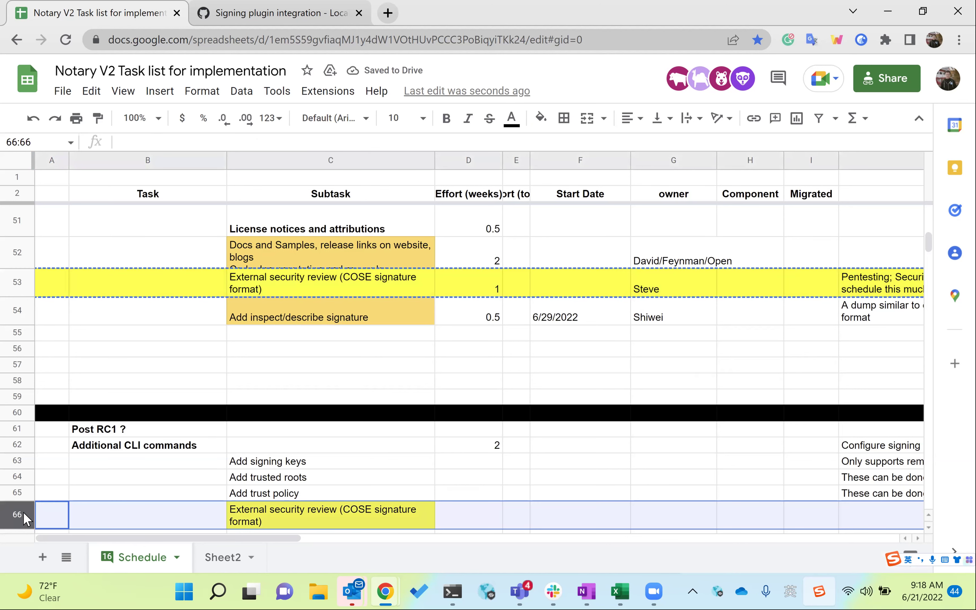
key(ctrl+v)
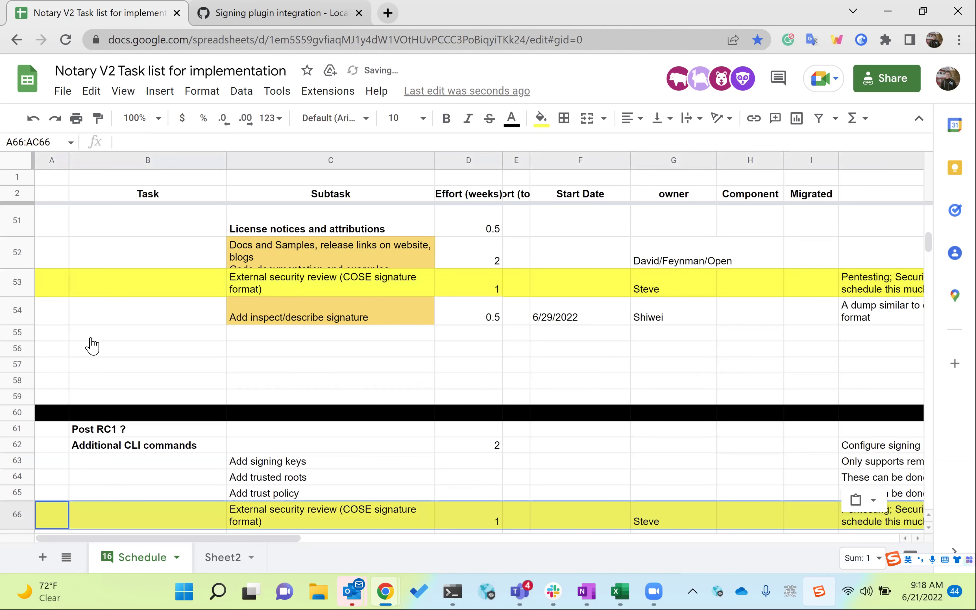
Delete the original External security review row 53 from the RC1 Release section
scroll(320, 299, down, 5)
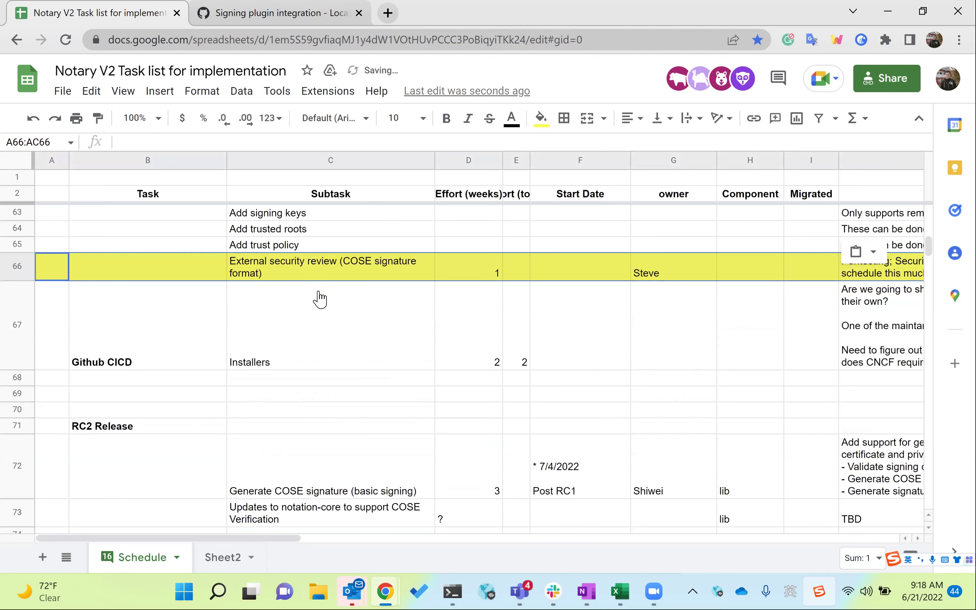
scroll(320, 300, up, 5)
key(ctrl+z)
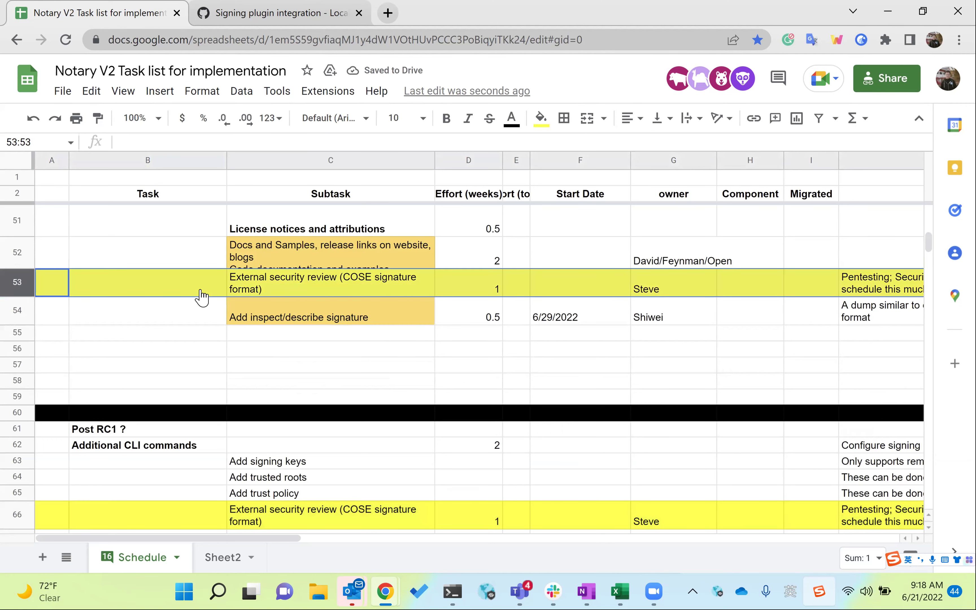
right_click(201, 291)
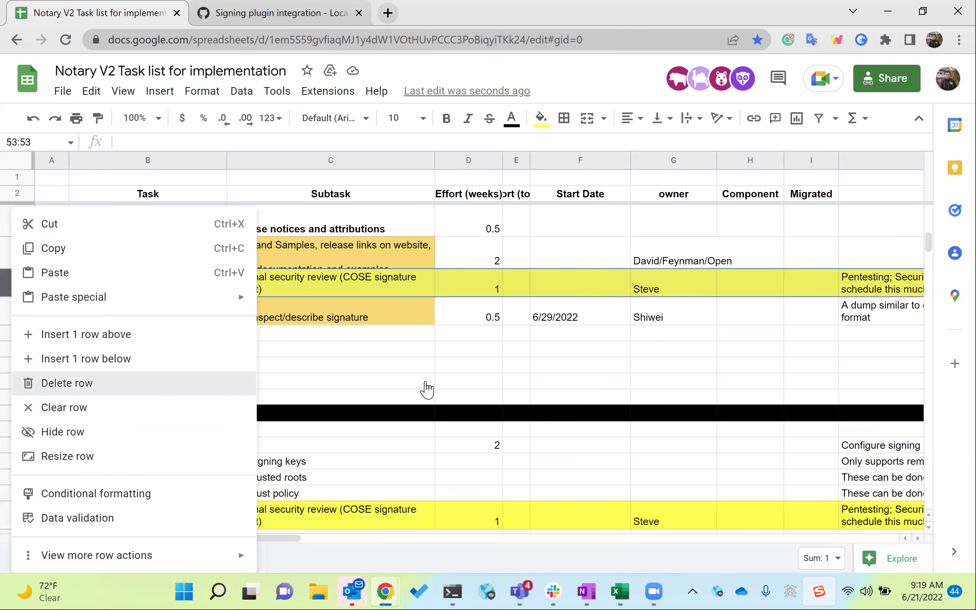
key(Return)
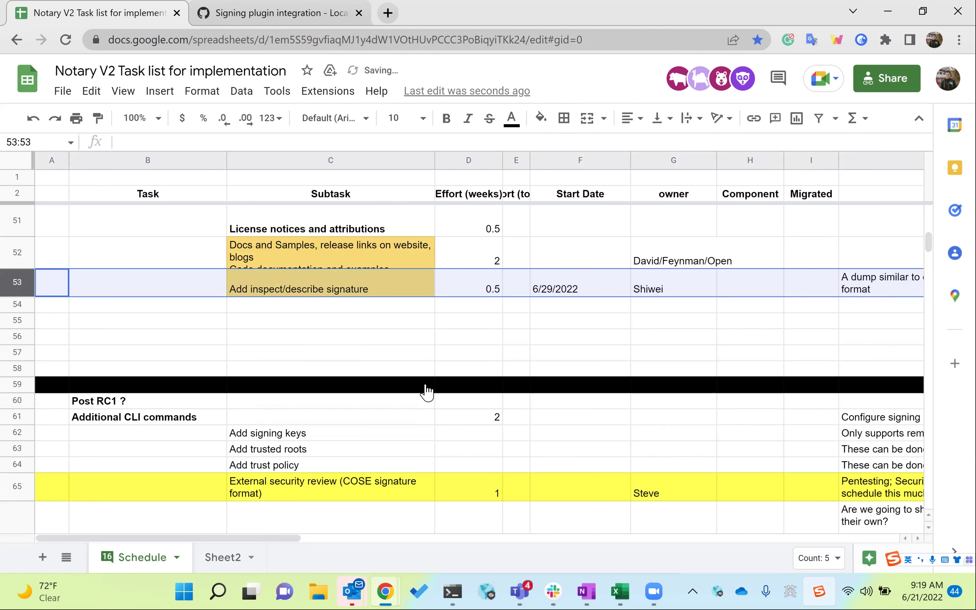
key(Up)
Increase the height of row 52 in the RC1 Release section to fit its full Docs and Samples text
scroll(426, 391, up, 3)
scroll(426, 391, down, 3)
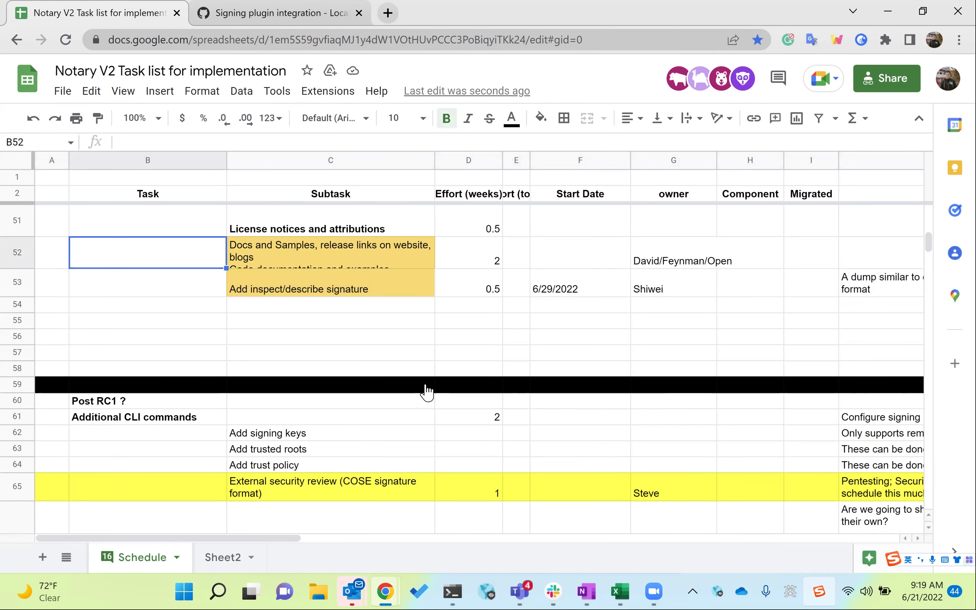
scroll(266, 373, up, 3)
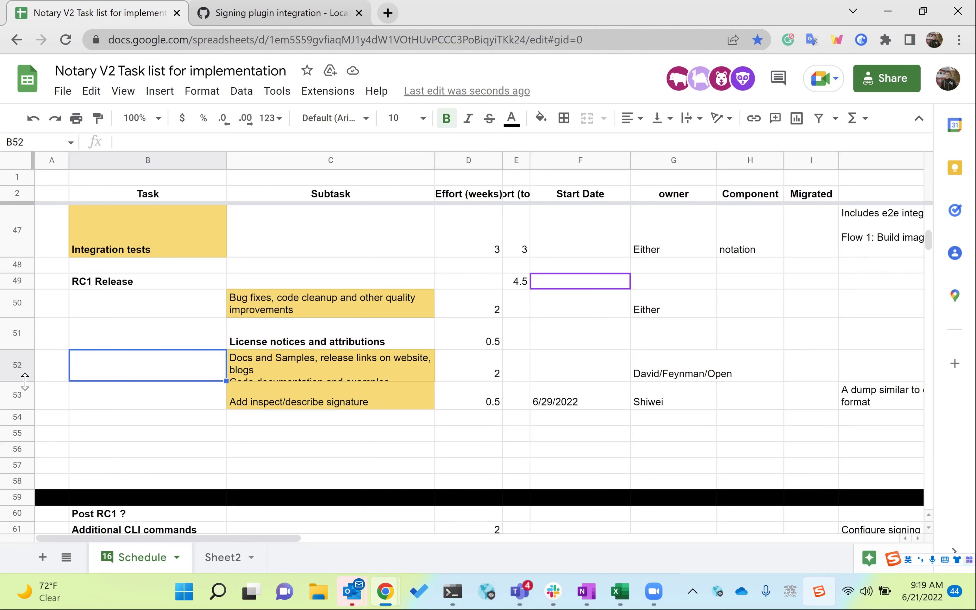
drag(26, 397, 349, 397)
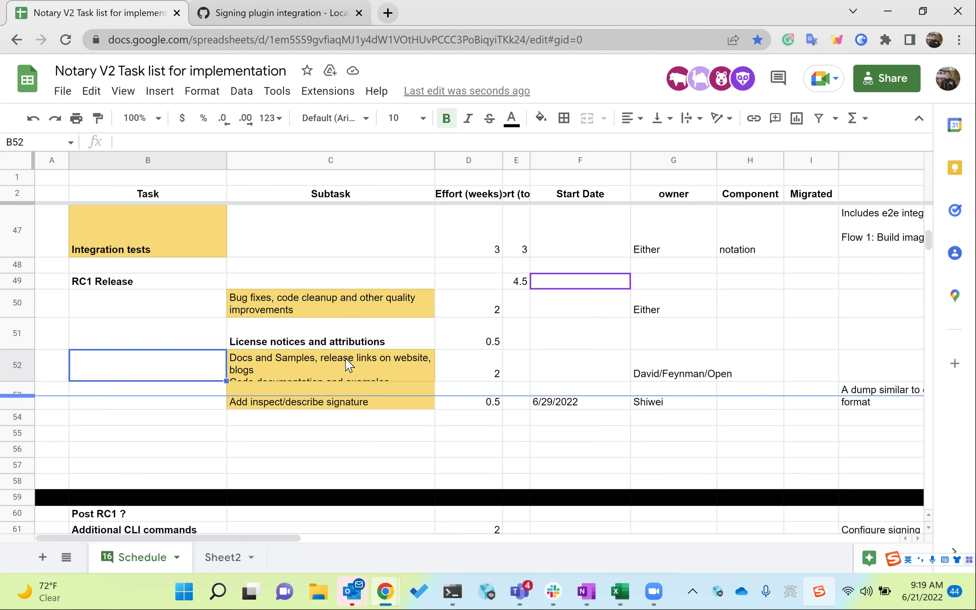
click(346, 344)
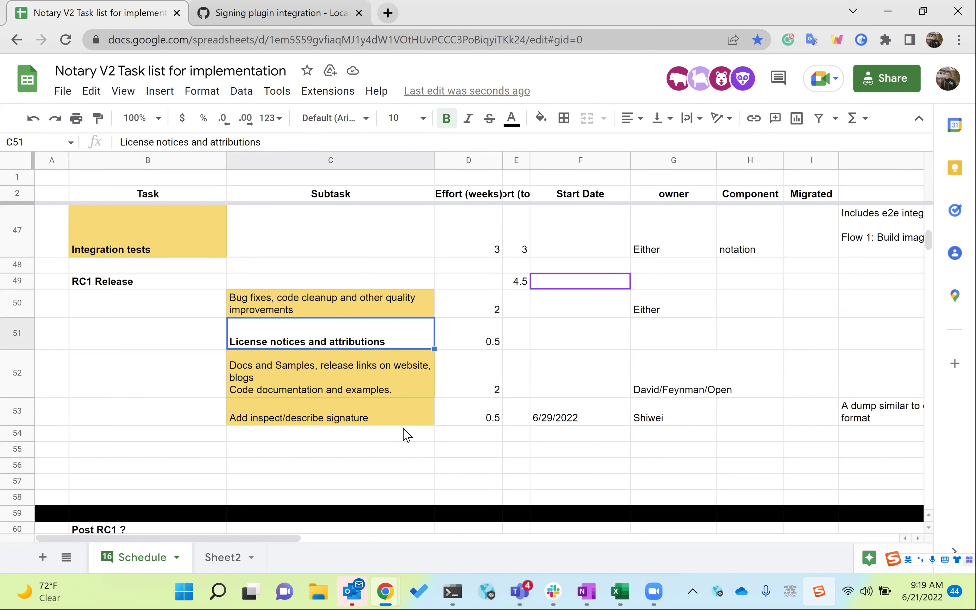
Examine the Add inspect/describe signature subtask and the statuses, start dates and owners of the rows above it, back to the spec subtasks
click(357, 424)
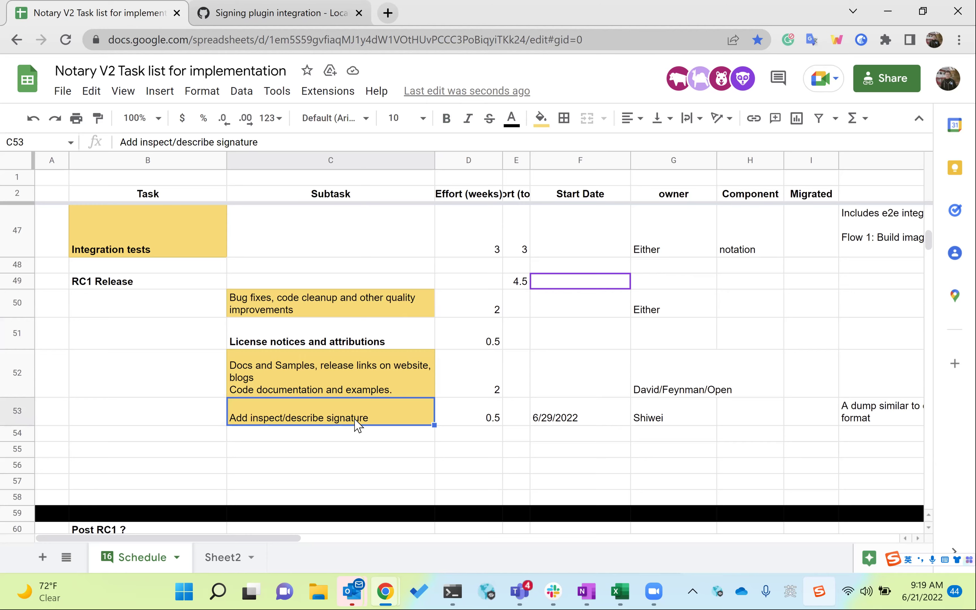
scroll(357, 425, up, 3)
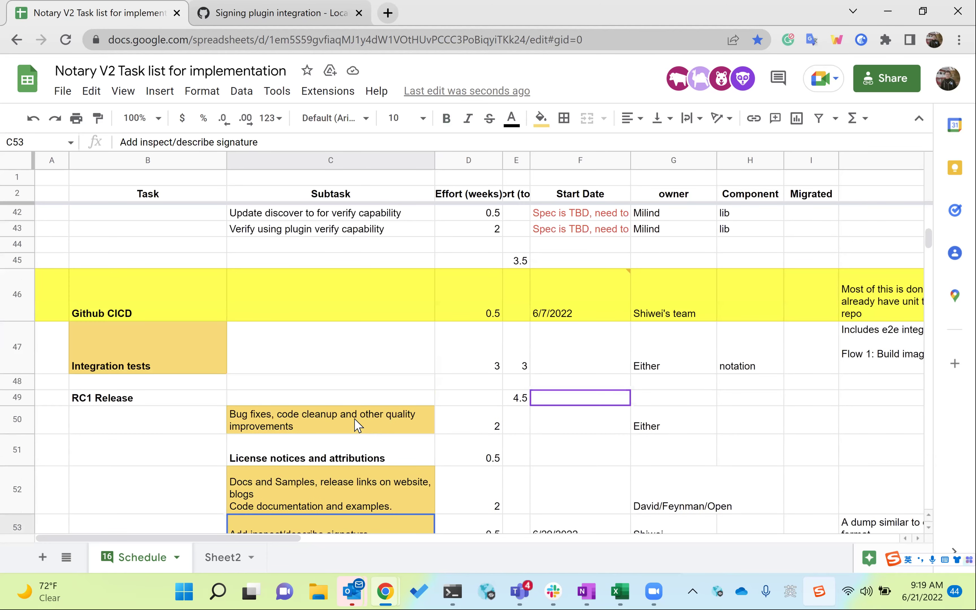
scroll(211, 403, up, 3)
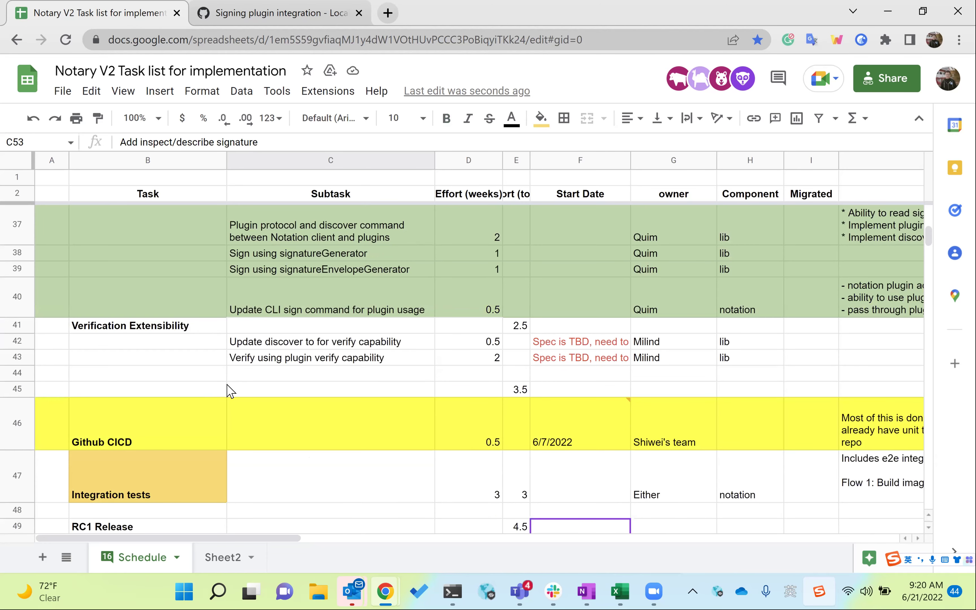
scroll(230, 390, up, 3)
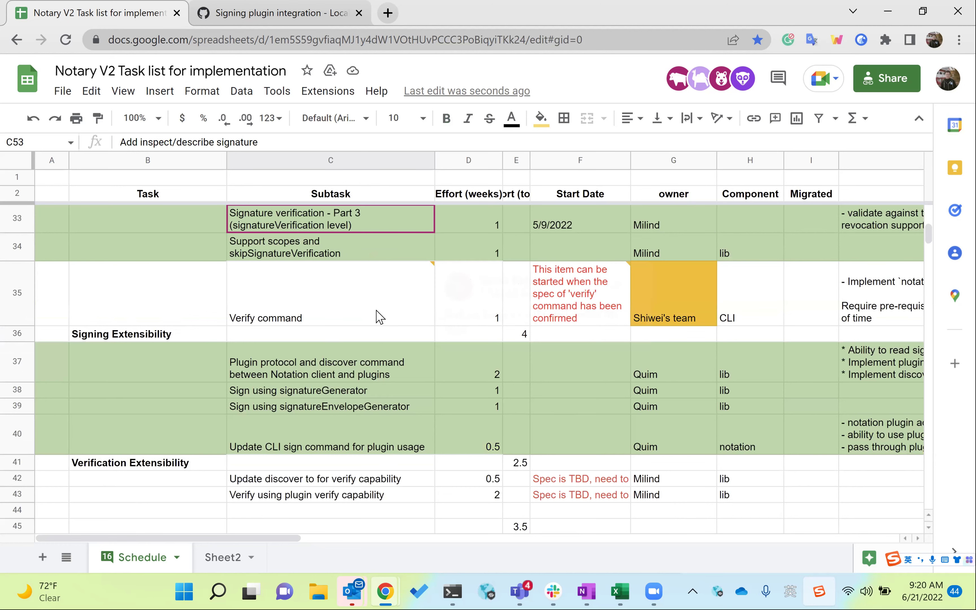
scroll(371, 363, up, 3)
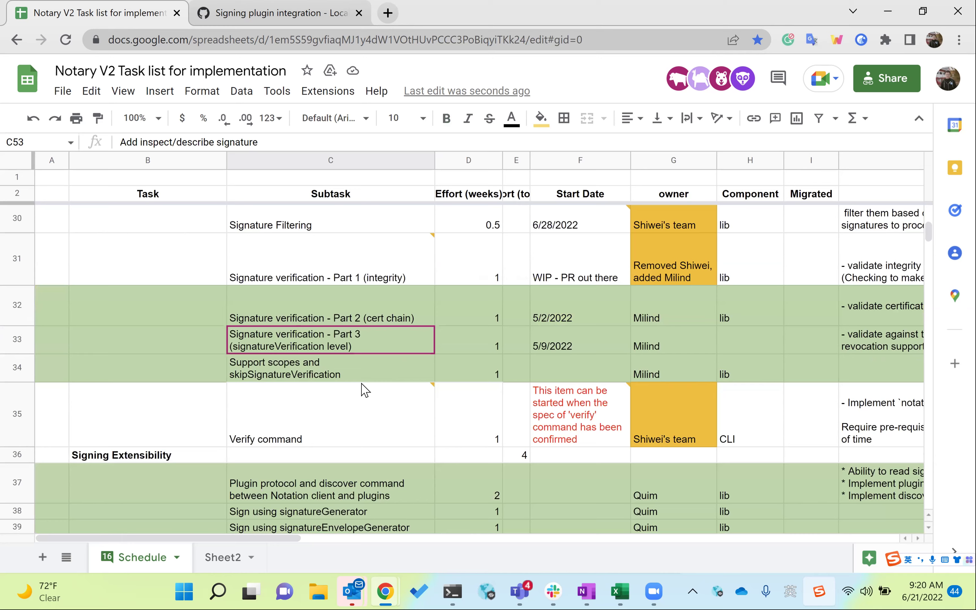
scroll(365, 390, up, 3)
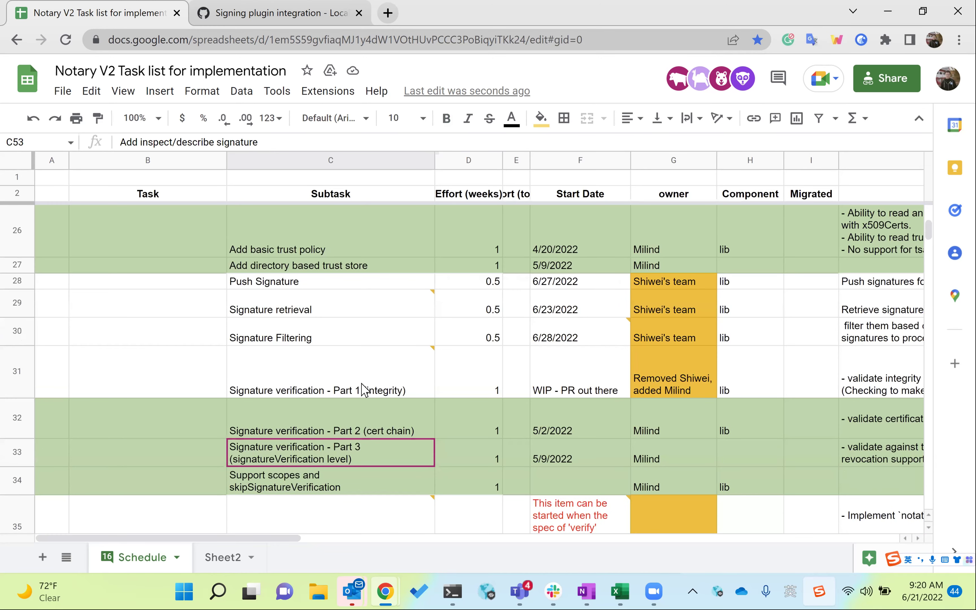
scroll(365, 390, up, 3)
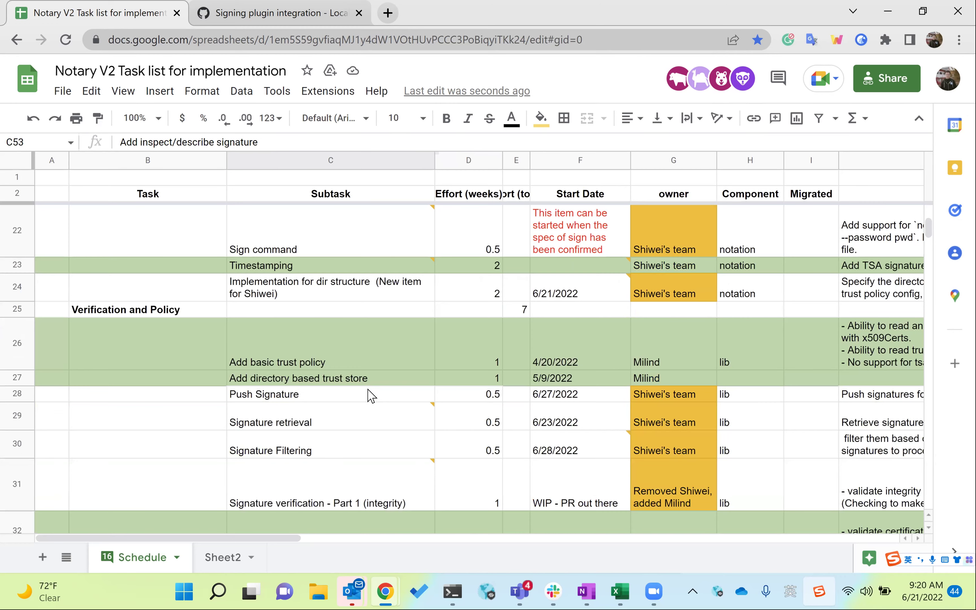
scroll(370, 395, up, 3)
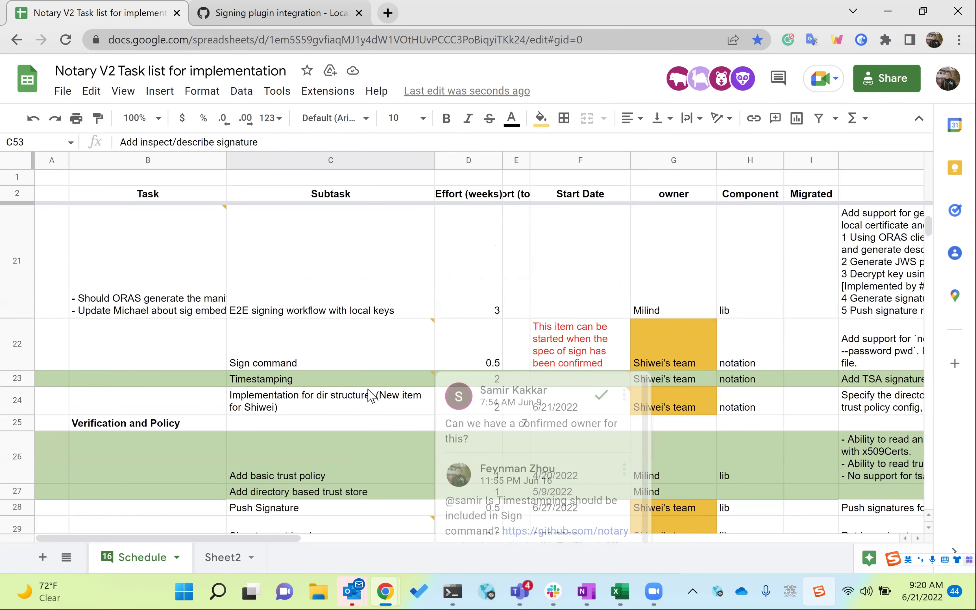
scroll(370, 395, up, 5)
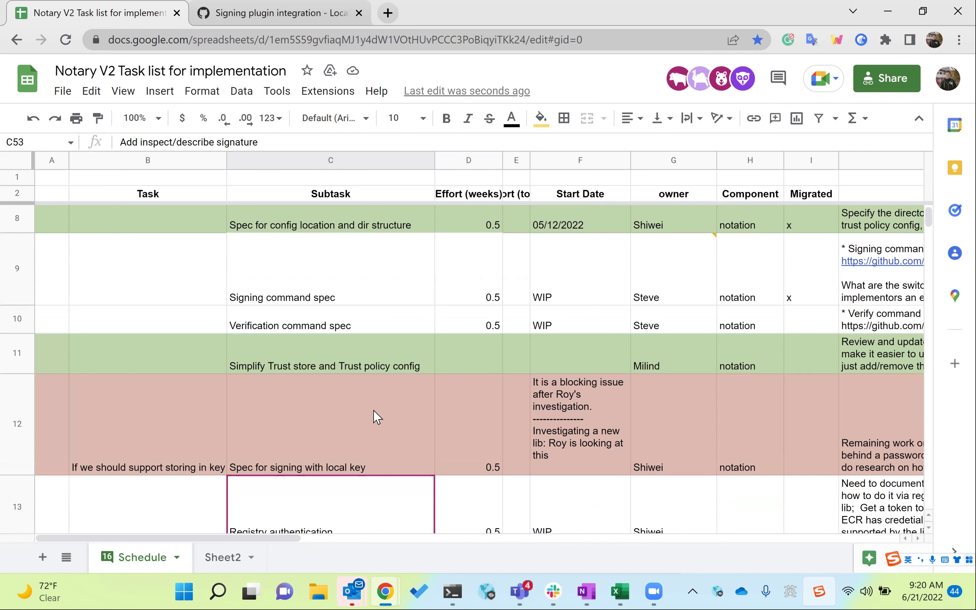
Examine the "Spec for signing with local key" row and its neighbouring rows, including the Description, Github Issue and Other columns
click(373, 427)
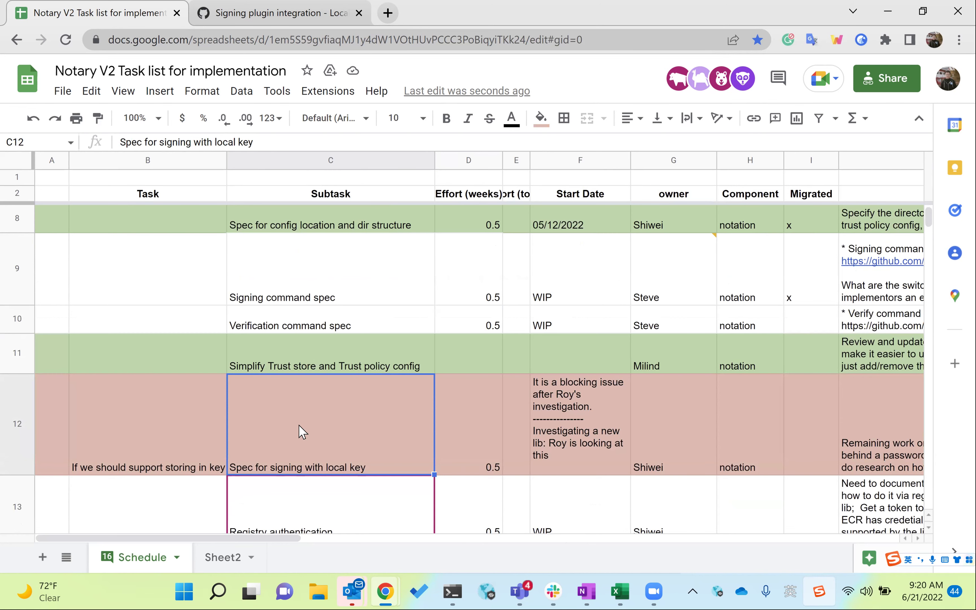
scroll(302, 432, down, 3)
click(334, 437)
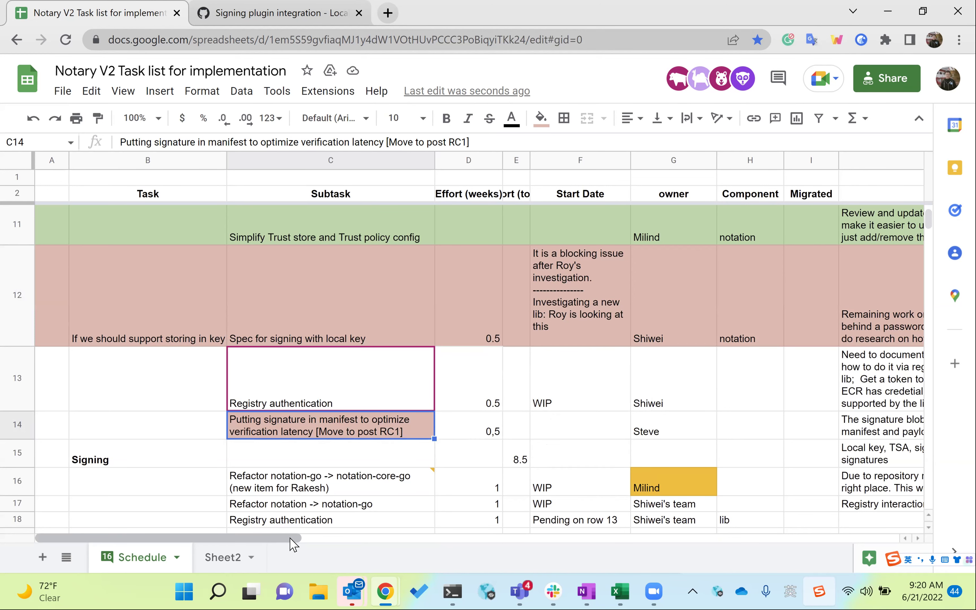
drag(294, 543, 321, 543)
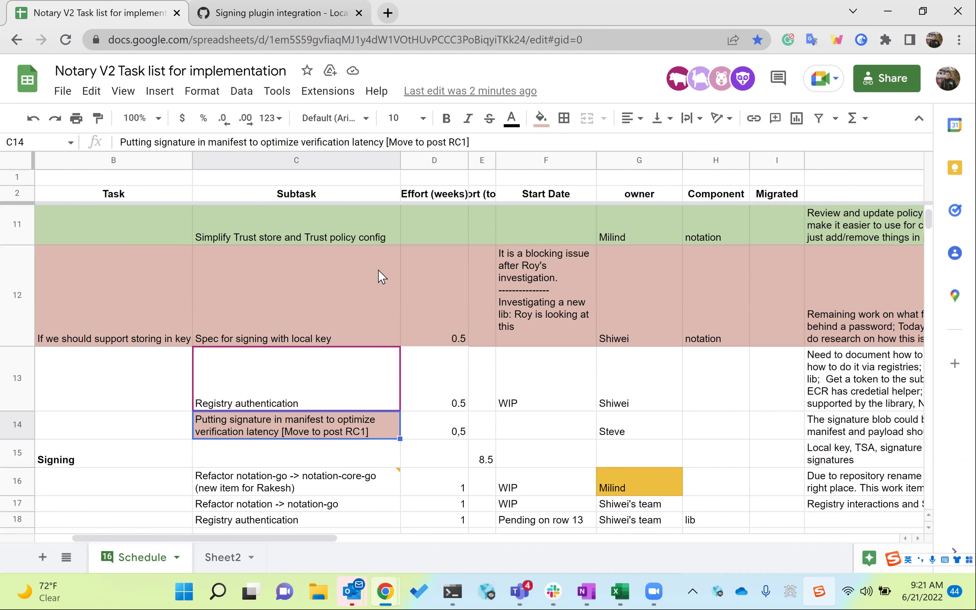
key(Up)
key(Up)
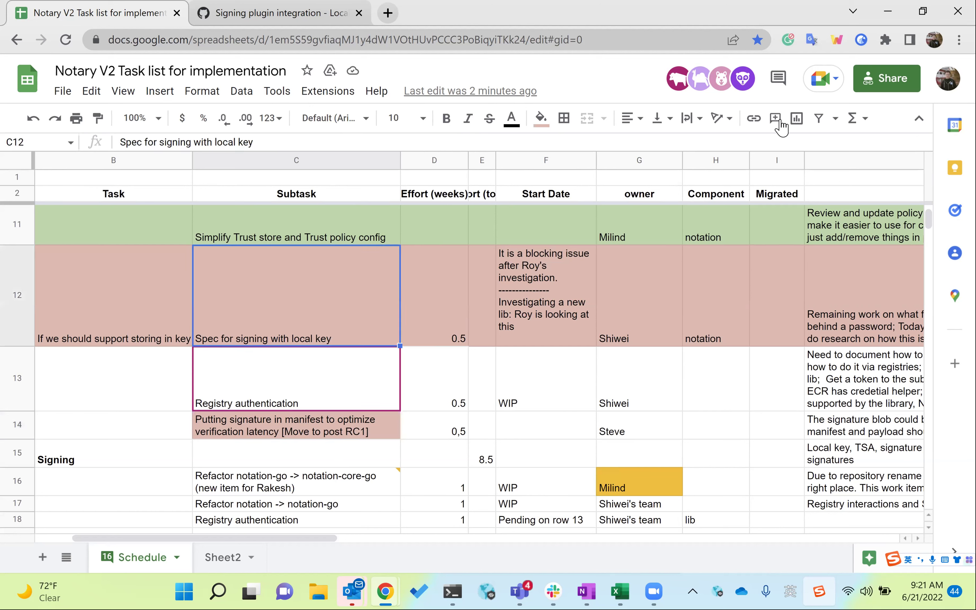
key(ctrl+alt+m)
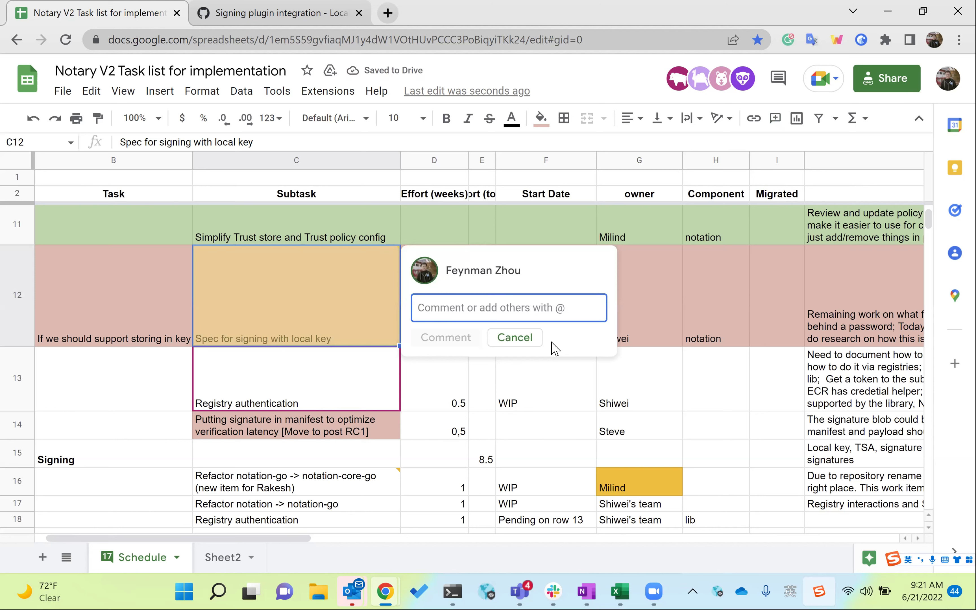
click(514, 343)
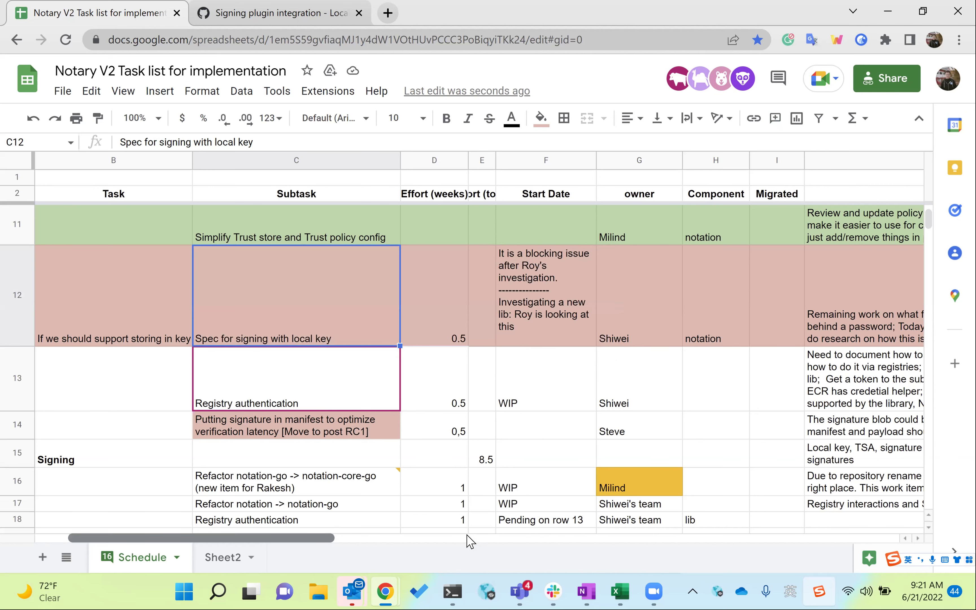
scroll(489, 541, right, 2)
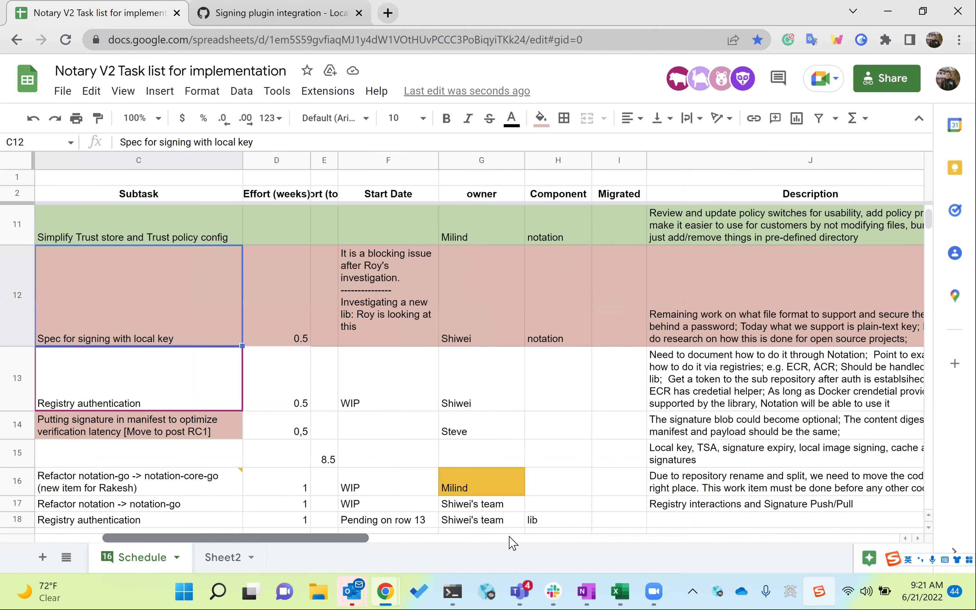
click(593, 537)
click(618, 538)
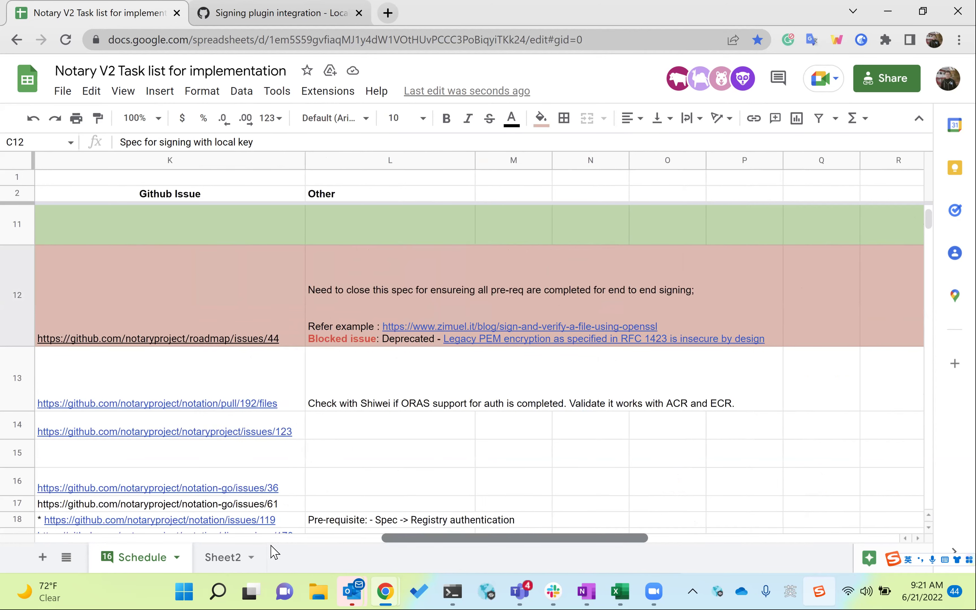
scroll(478, 318, left, 5)
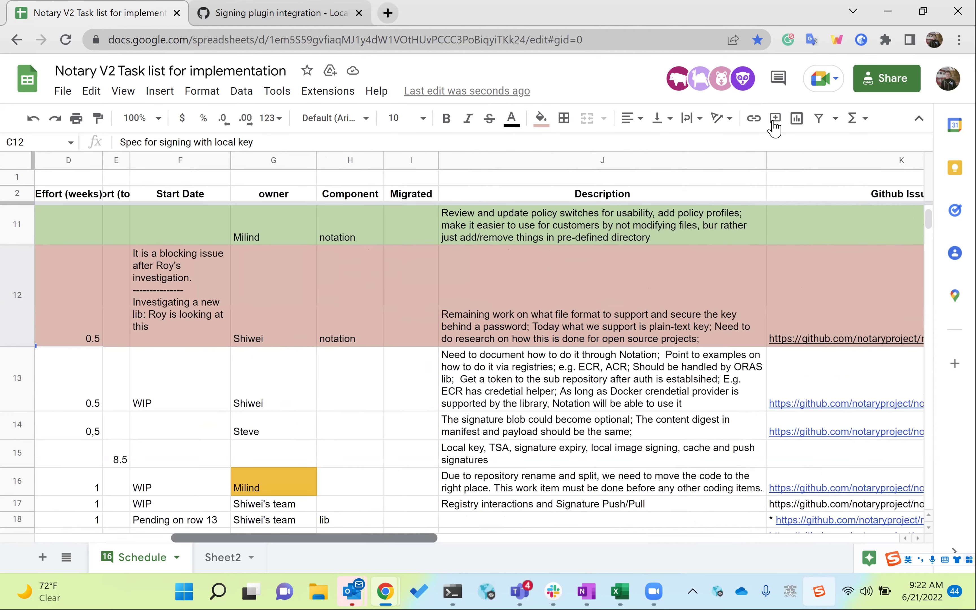
On cell C12, draft the comment "If we remove the signing with local key, it should not allow users to do local signing"
scroll(683, 305, left, 3)
key(ctrl+alt+m)
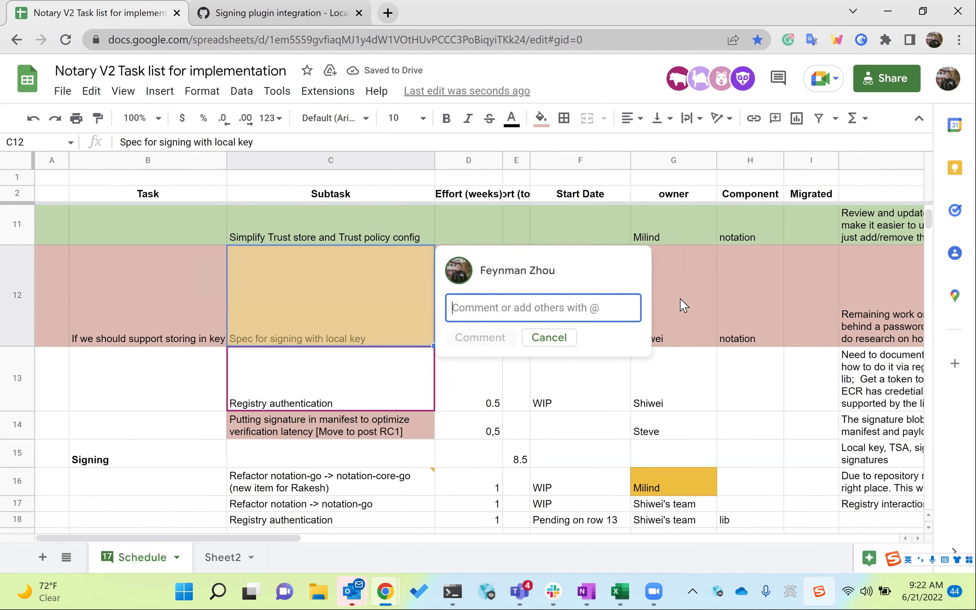
text(If we remove the sigi)
key(BackSpace)
text(ning with loc)
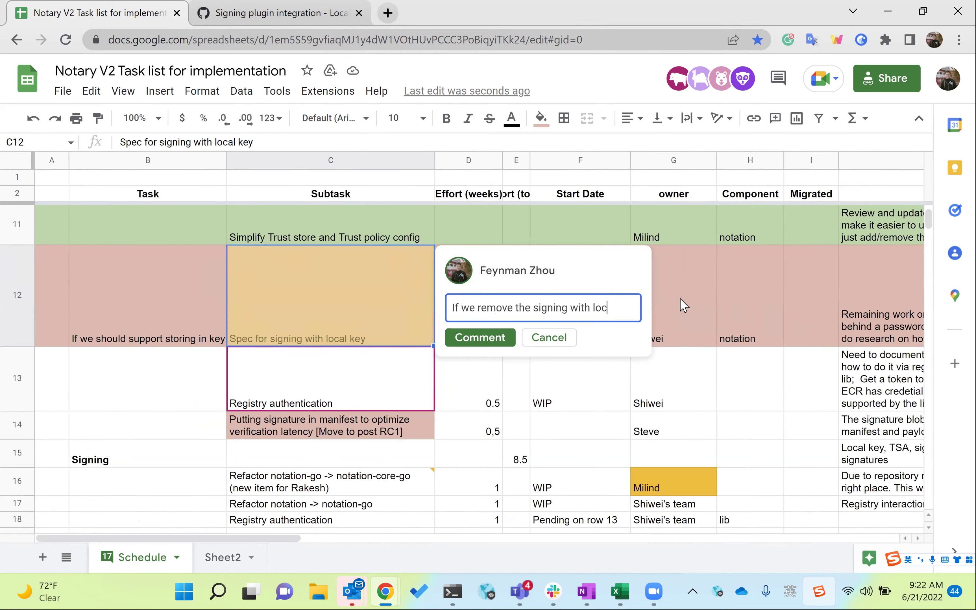
text(al key, w)
text(e d)
key(BackSpace)
key(BackSpace)
key(BackSpace)
key(BackSpace)
text(it should not allow users to)
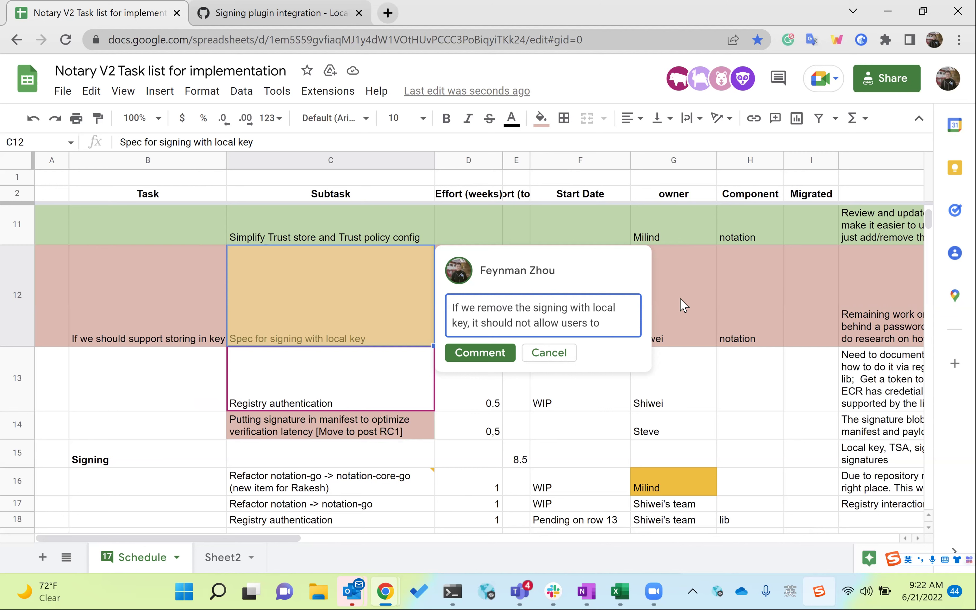
text( do local )
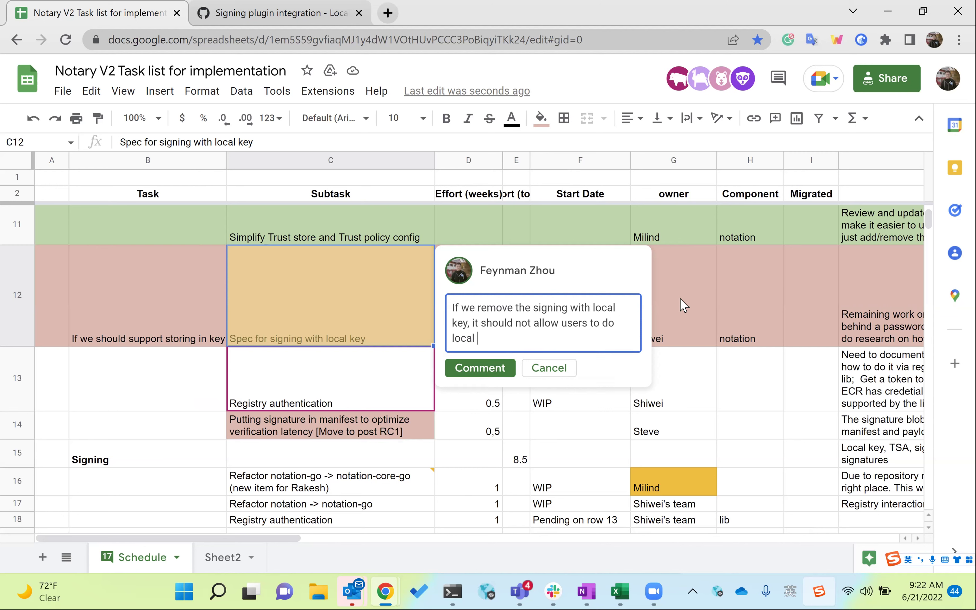
text(signing)
Insert "encryption local" before the first "signing" in the comment draft on cell C12 and post the comment
click(530, 308)
text(encryption)
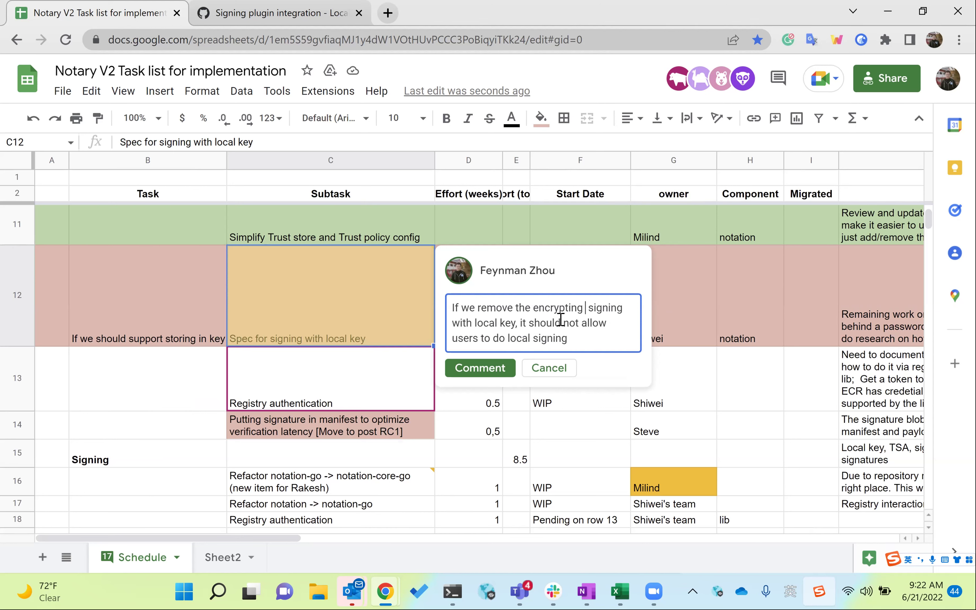
key(BackSpace)
key(BackSpace)
text(on local)
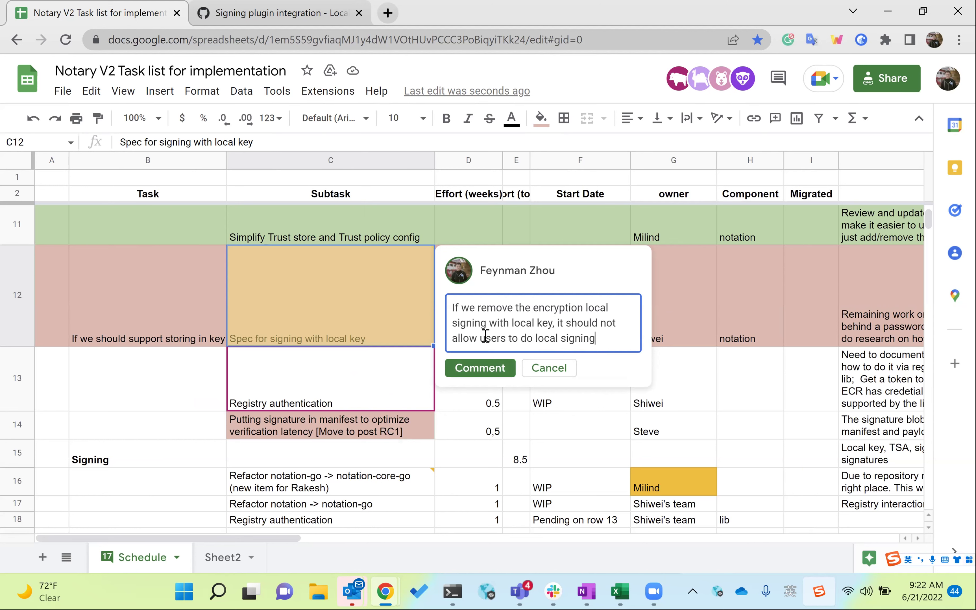
click(478, 368)
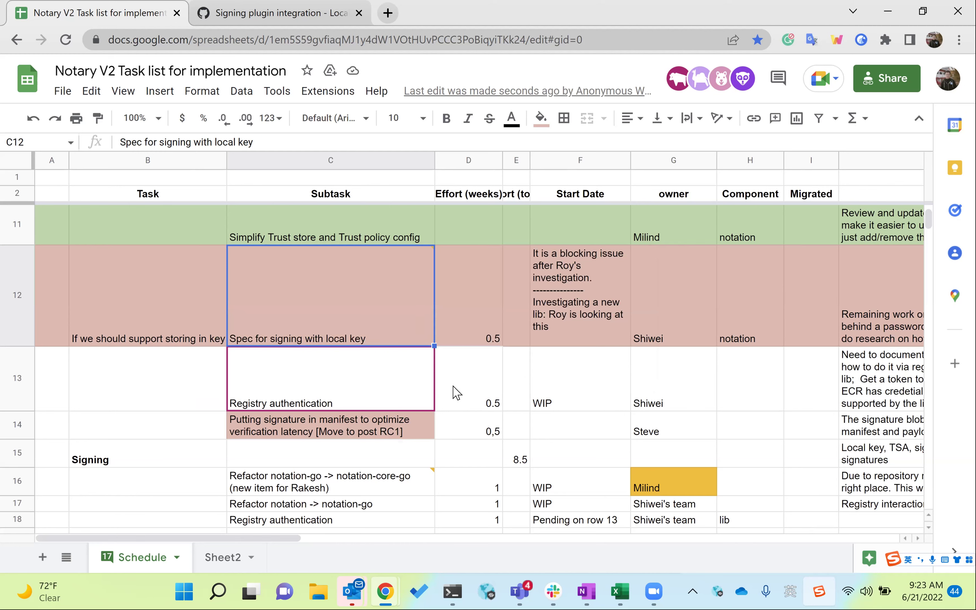
Cut the entire row 14, "Putting signature in manifest to optimize verification latency [Move to post RC1]"
click(411, 386)
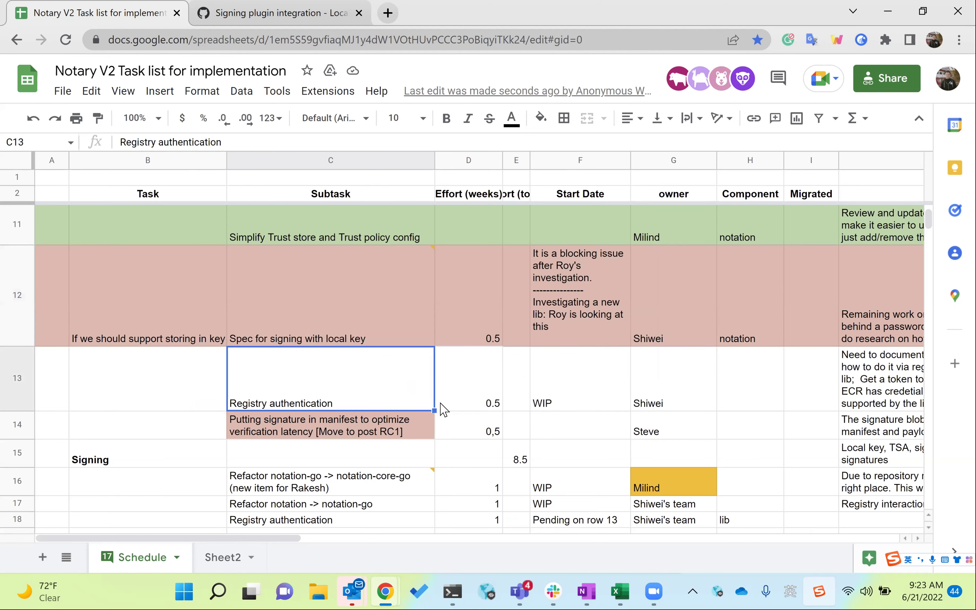
click(423, 435)
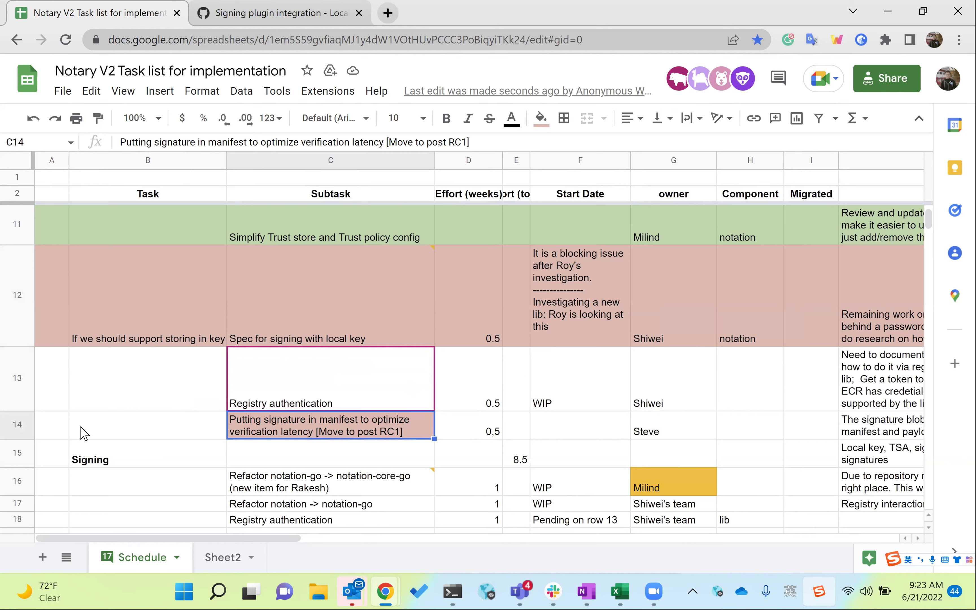
click(16, 428)
right_click(16, 429)
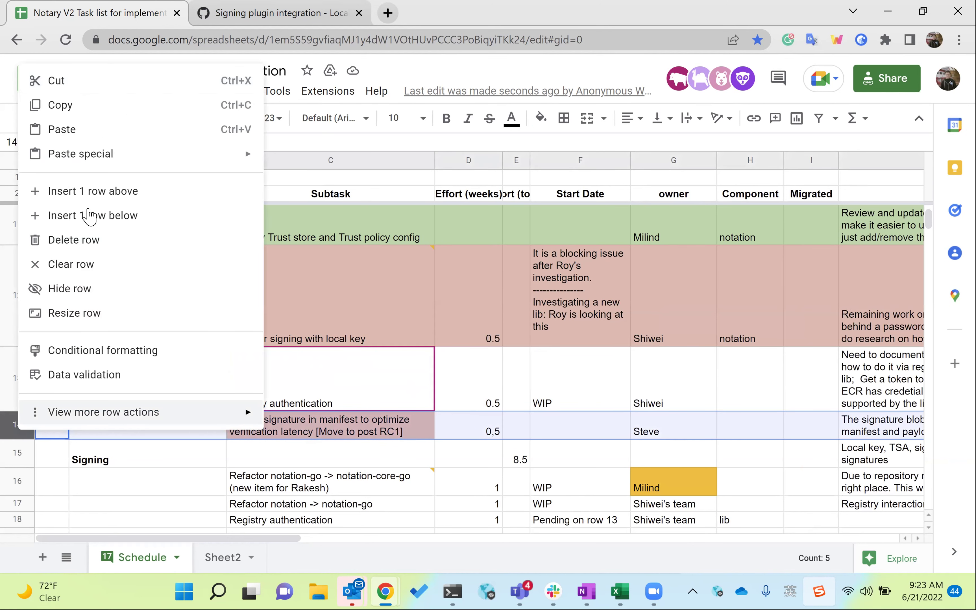
click(57, 81)
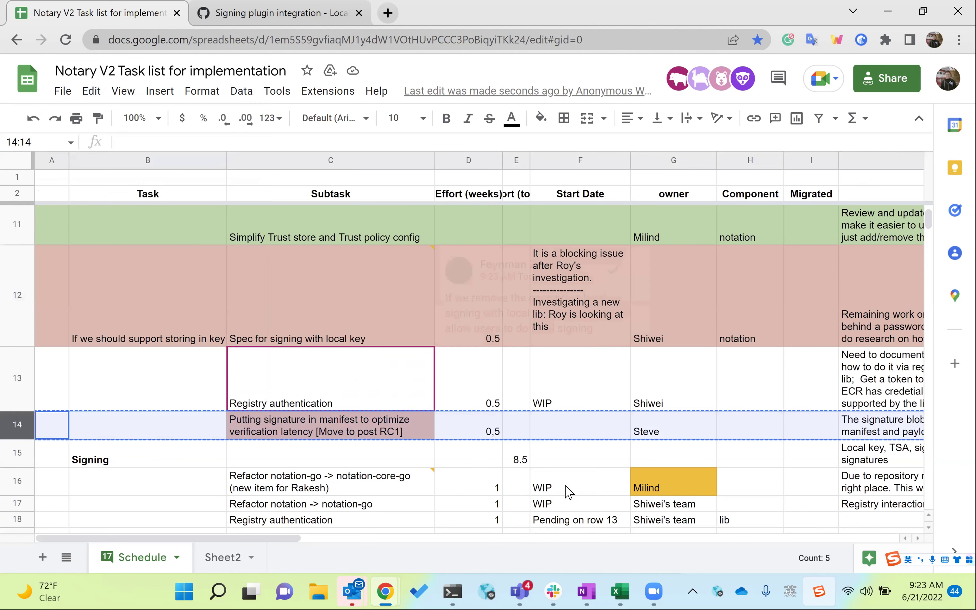
Insert a row below External security review (row 65) in the Post RC1 section and paste the cut row 14 into it
scroll(567, 490, down, 15)
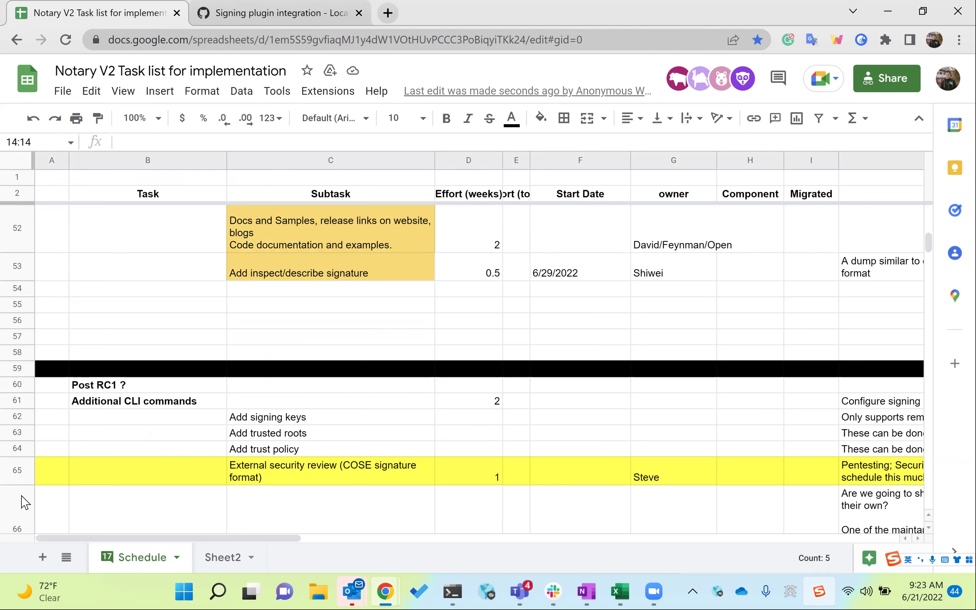
click(23, 496)
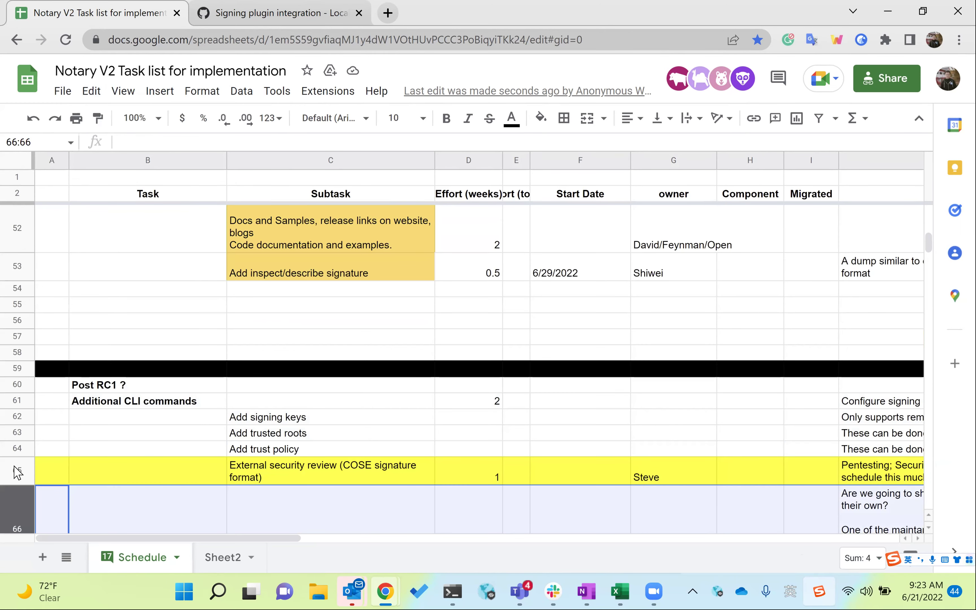
click(17, 471)
right_click(17, 472)
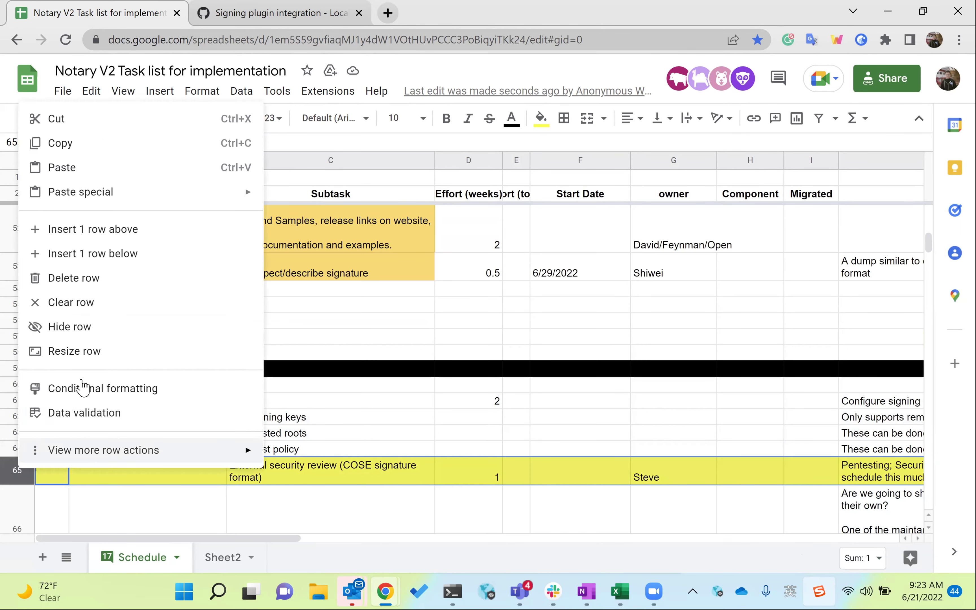
click(143, 260)
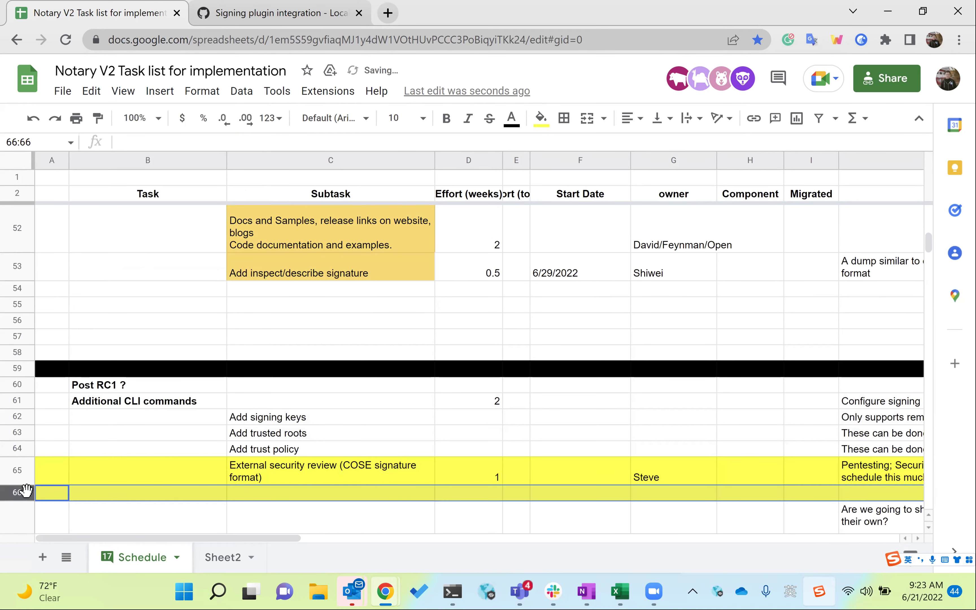
key(ctrl+v)
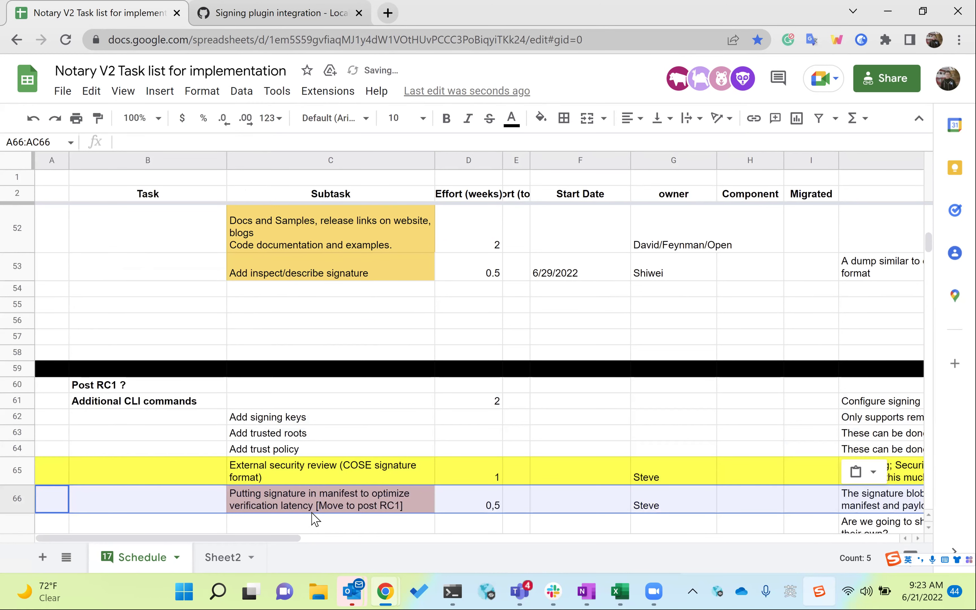
Delete the emptied row 14 between the Registry authentication subtask and the Signing task
scroll(303, 516, down, 3)
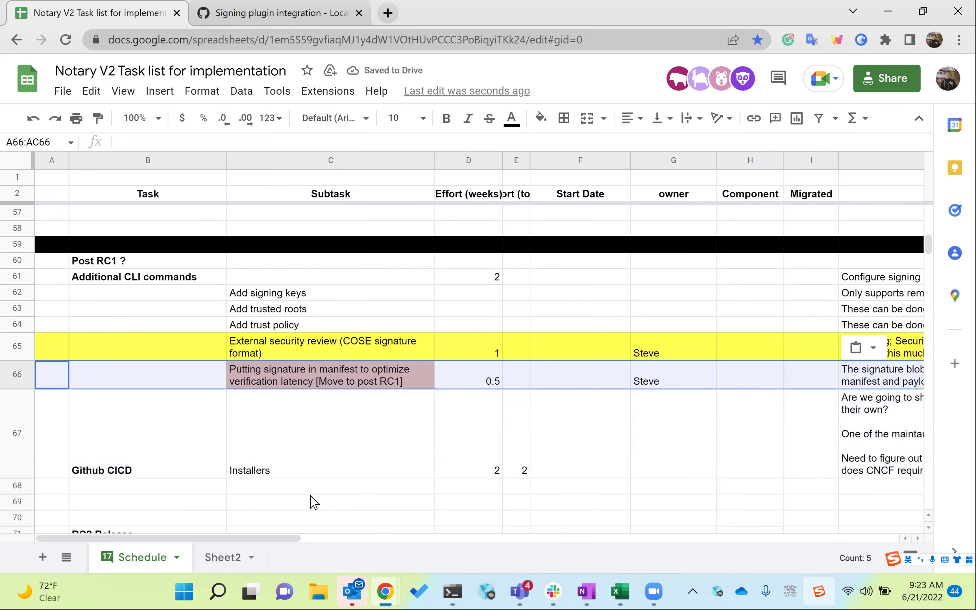
scroll(313, 498, up, 10)
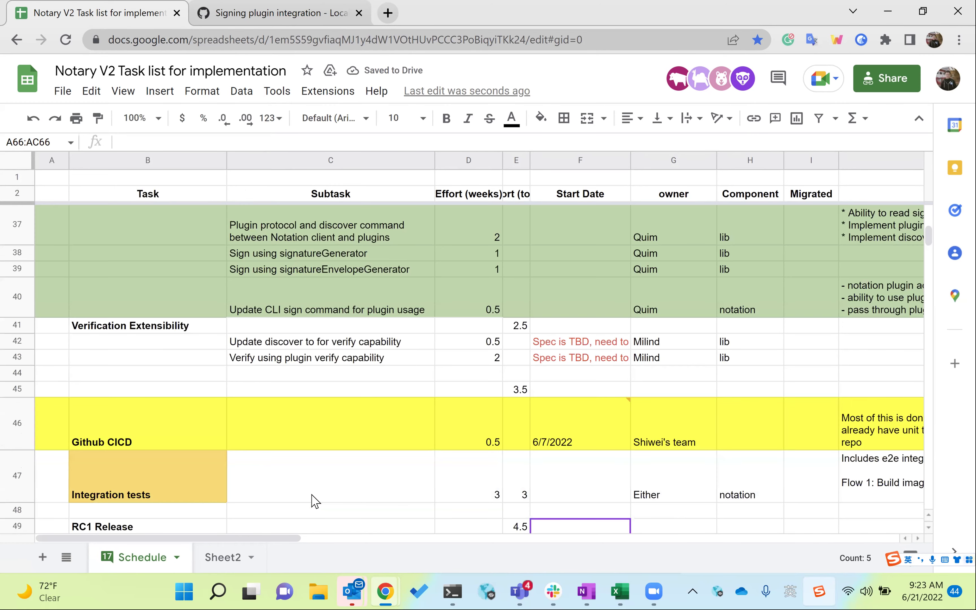
scroll(314, 500, up, 8)
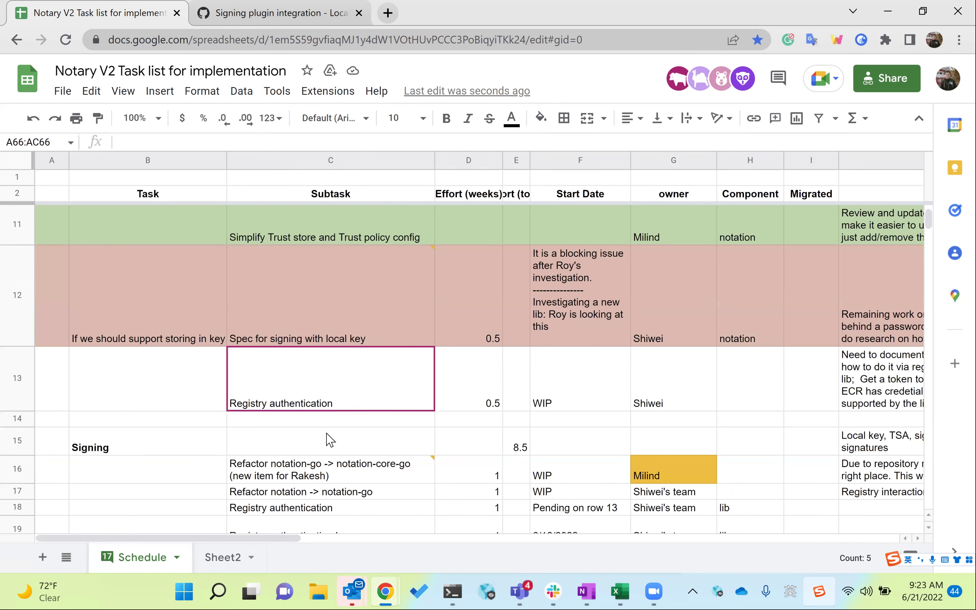
scroll(347, 424, up, 2)
scroll(347, 428, down, 2)
right_click(16, 418)
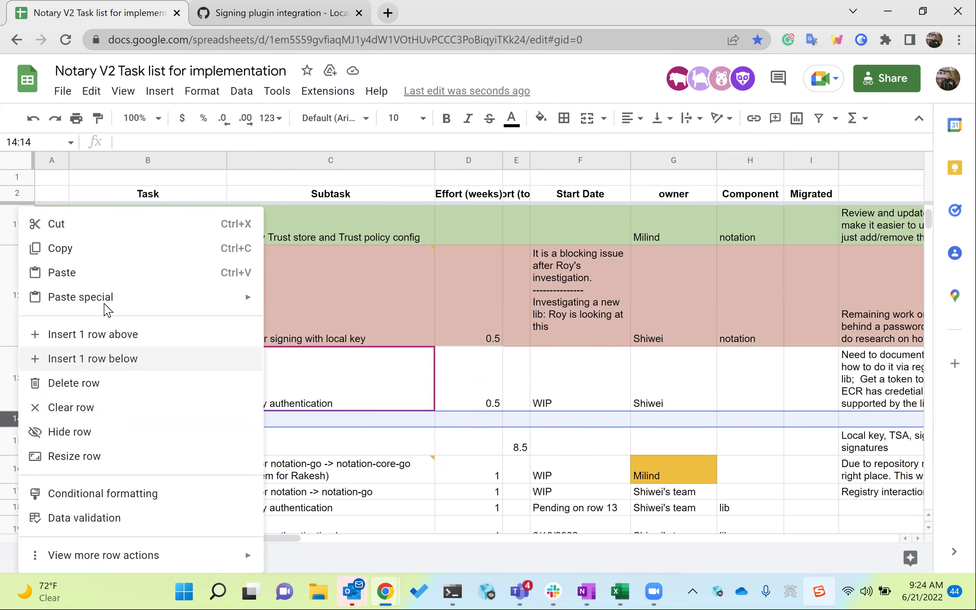
click(104, 385)
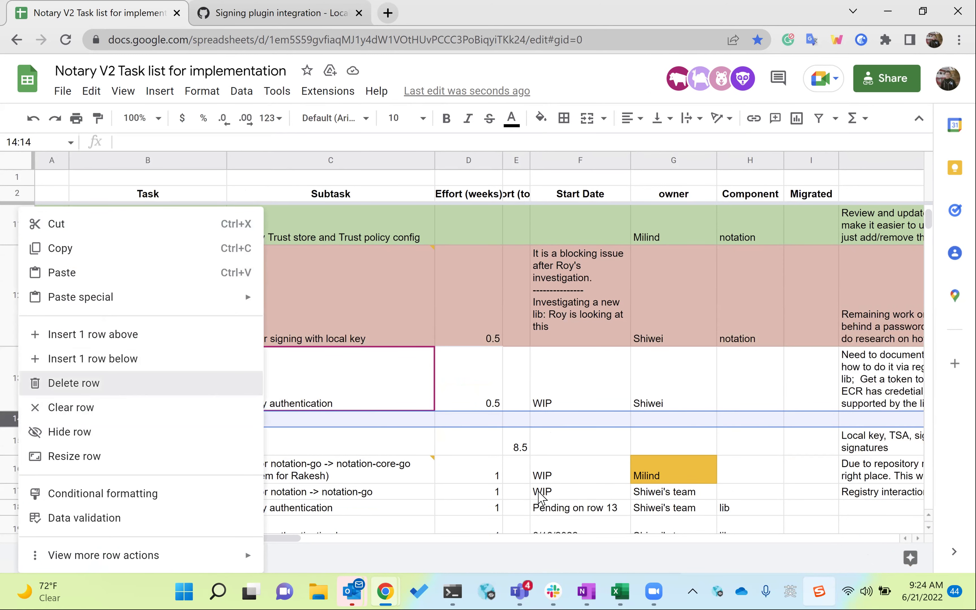
Review the subtasks, start dates and owners from the Signing section down to the RC1 Release section
scroll(386, 490, down, 2)
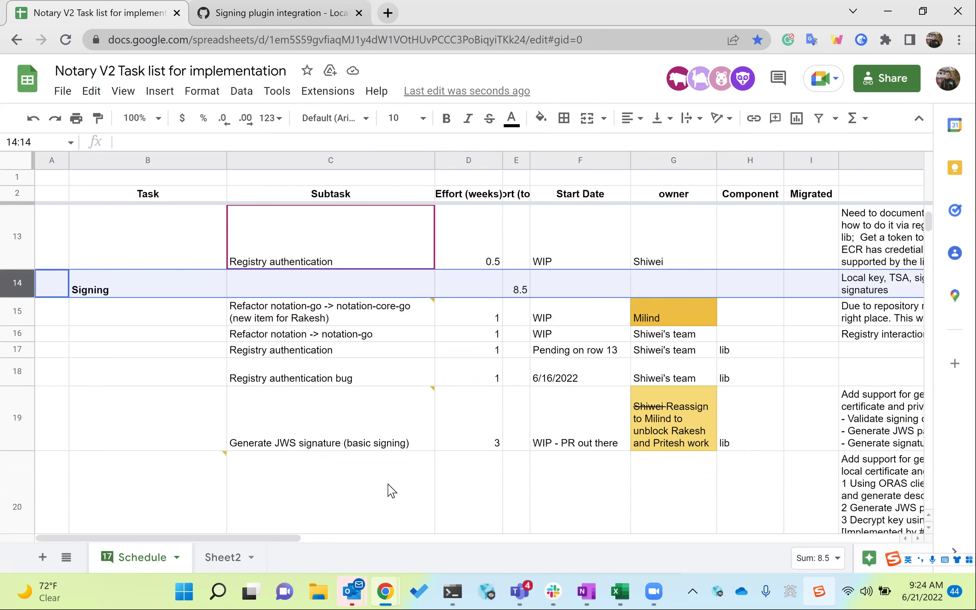
scroll(390, 490, down, 10)
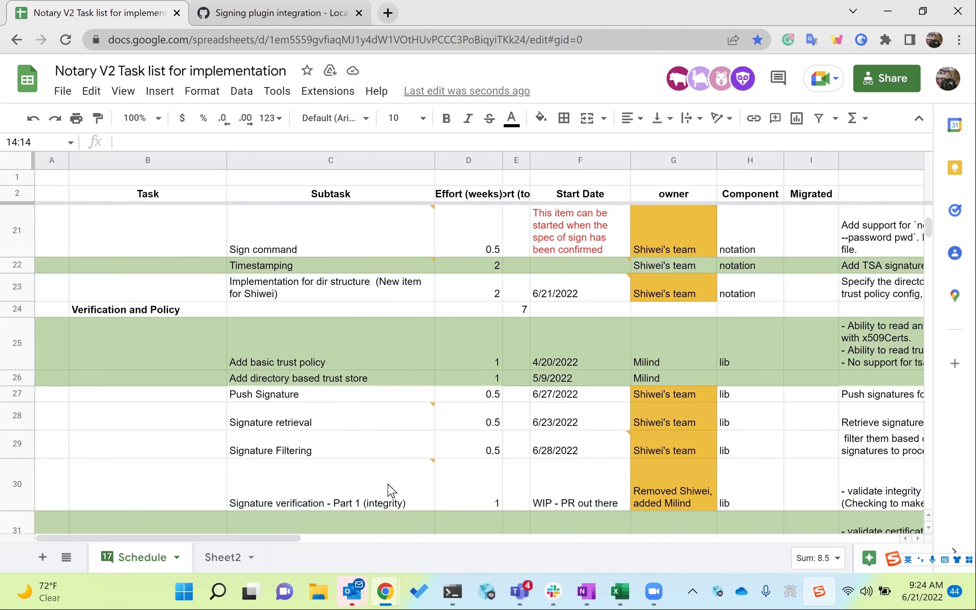
scroll(390, 490, down, 3)
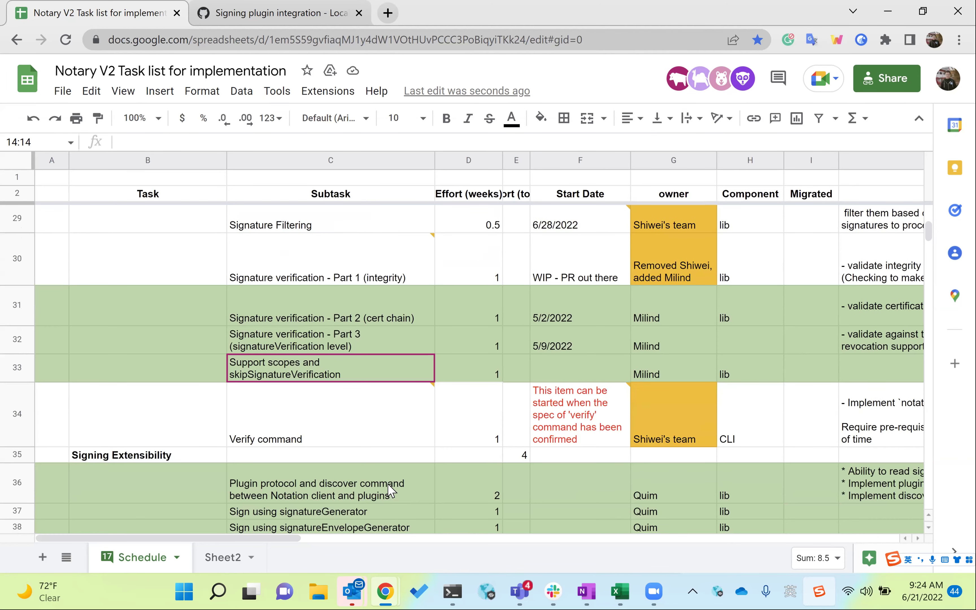
scroll(390, 490, down, 5)
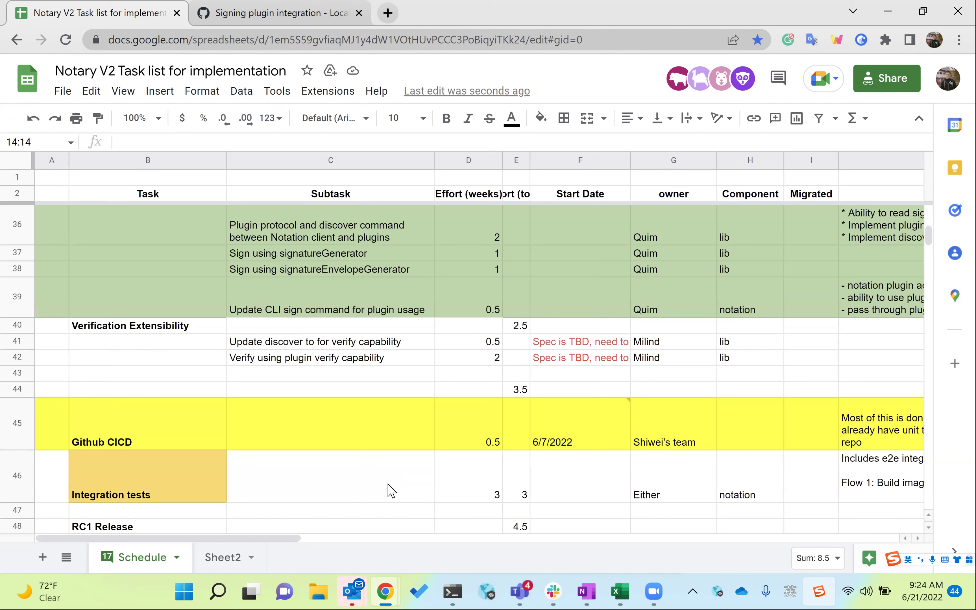
scroll(390, 490, down, 3)
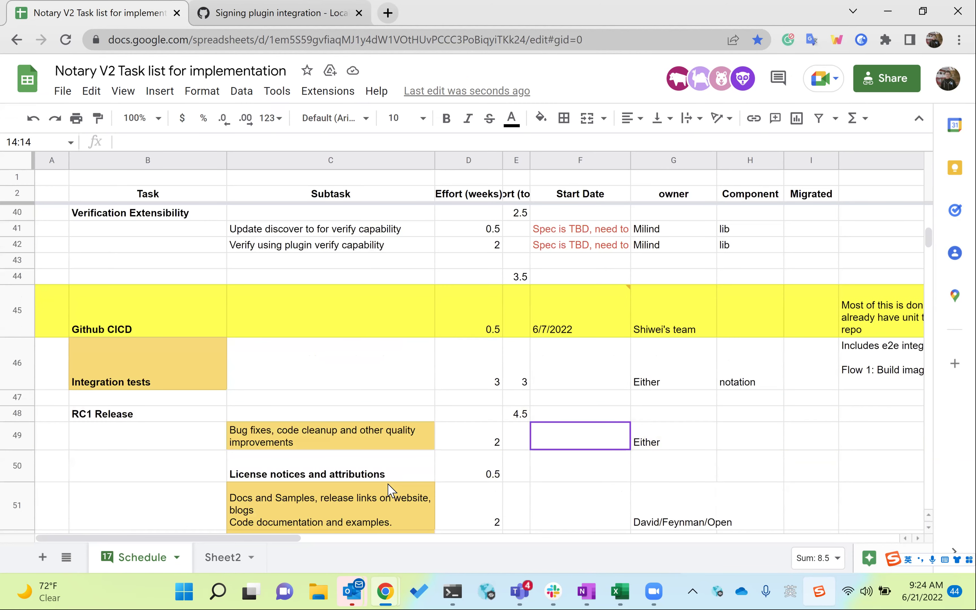
Review the spec subtasks in rows 8 to 13, from config location and command specs to local key signing and registry authentication
scroll(390, 490, up, 3)
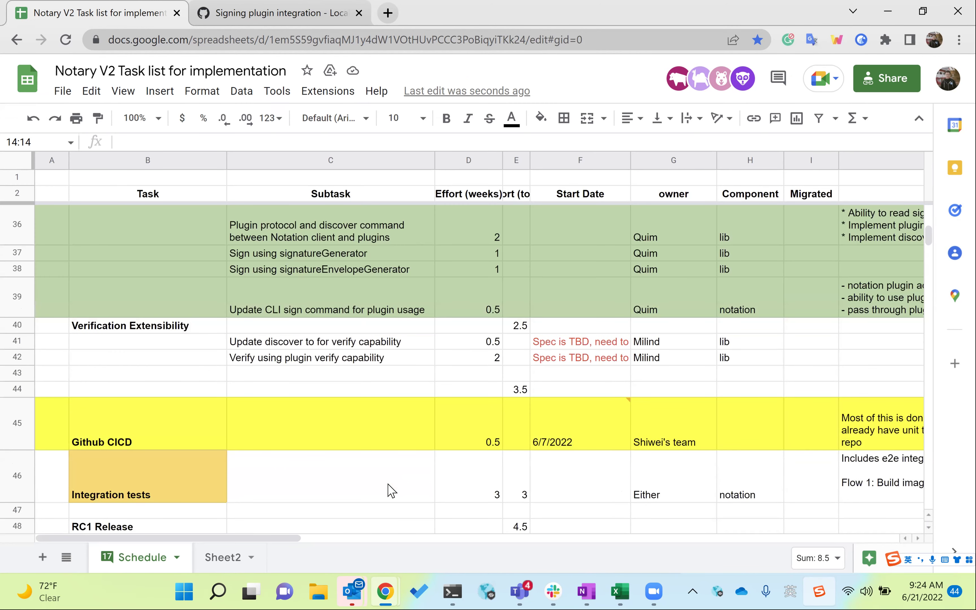
scroll(390, 490, up, 10)
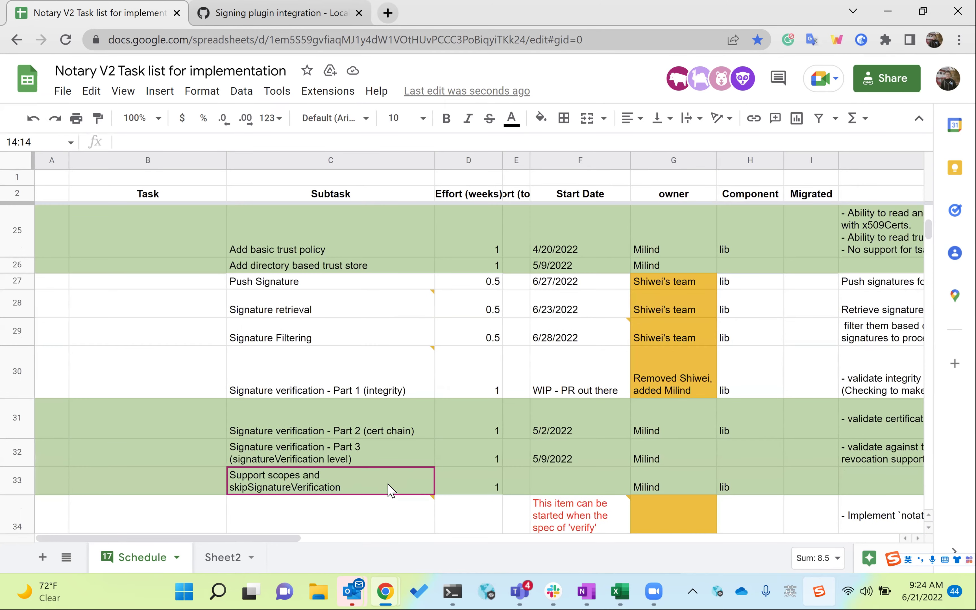
scroll(391, 490, up, 8)
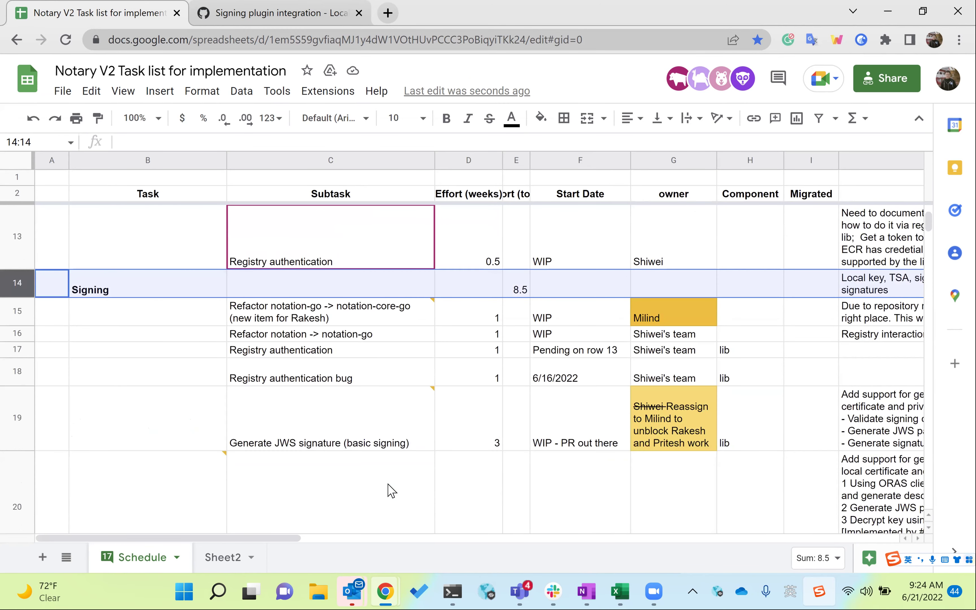
scroll(390, 490, up, 2)
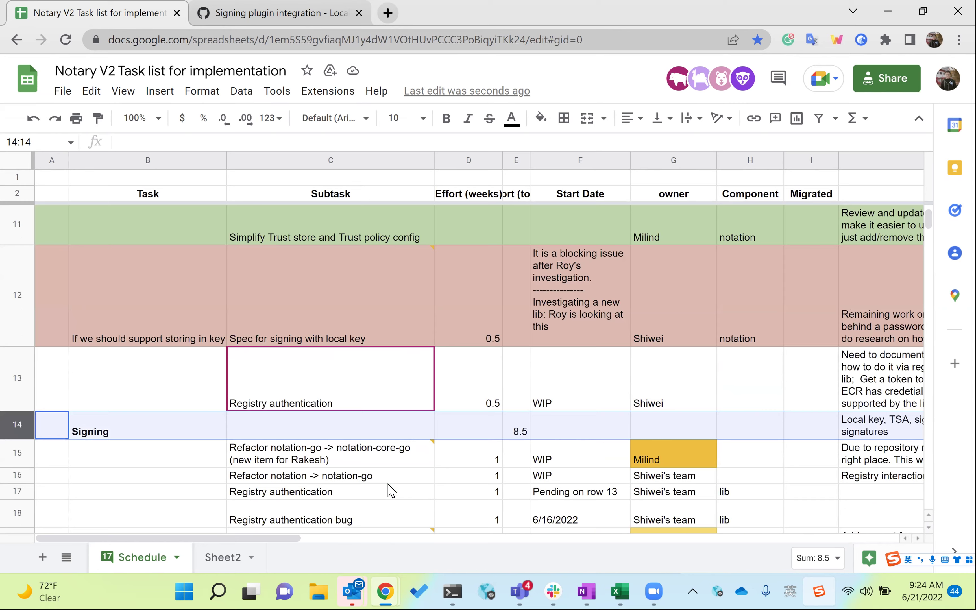
scroll(387, 488, up, 3)
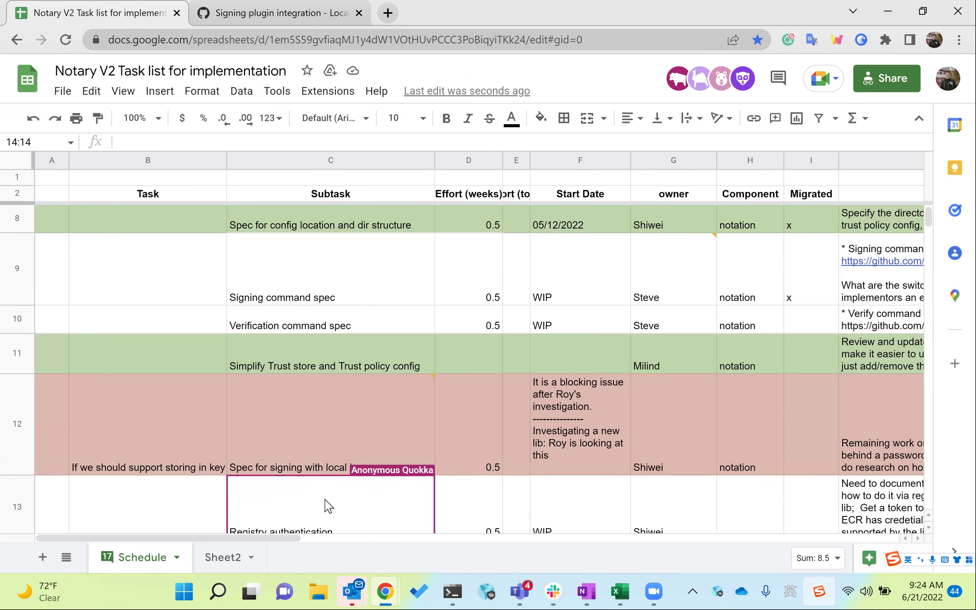
scroll(329, 506, down, 3)
scroll(329, 506, down, 2)
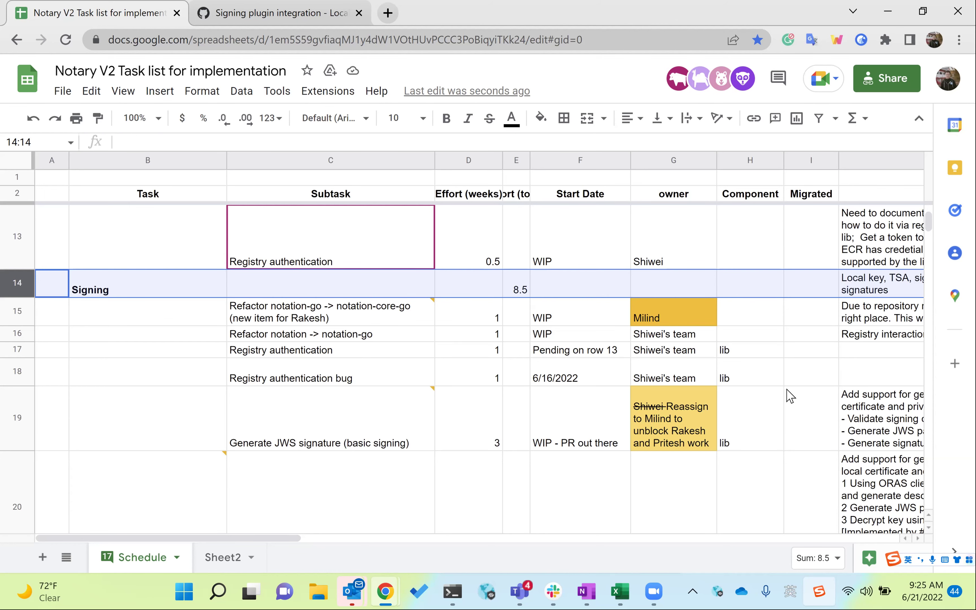
scroll(539, 448, up, 3)
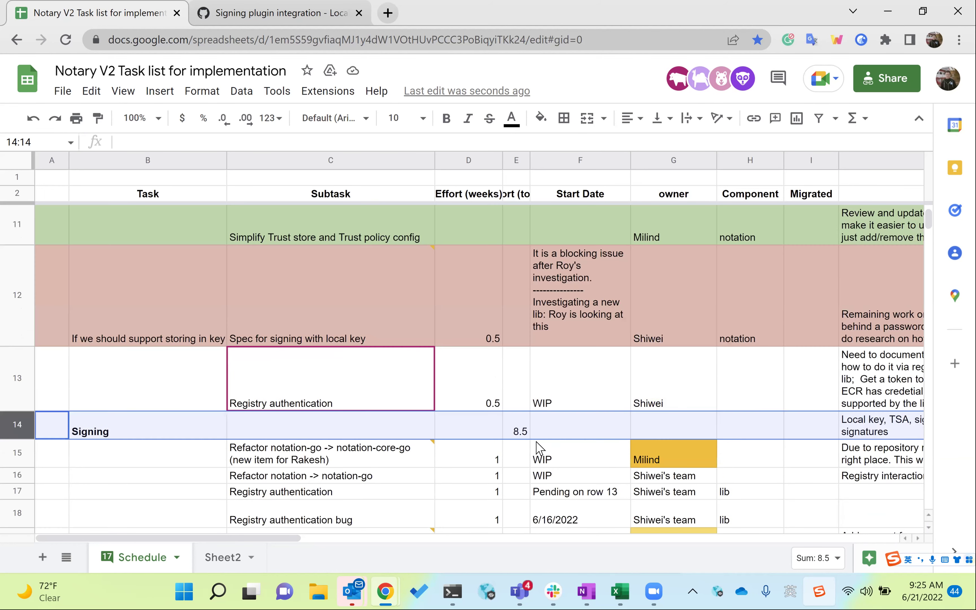
scroll(539, 447, up, 5)
scroll(343, 397, down, 5)
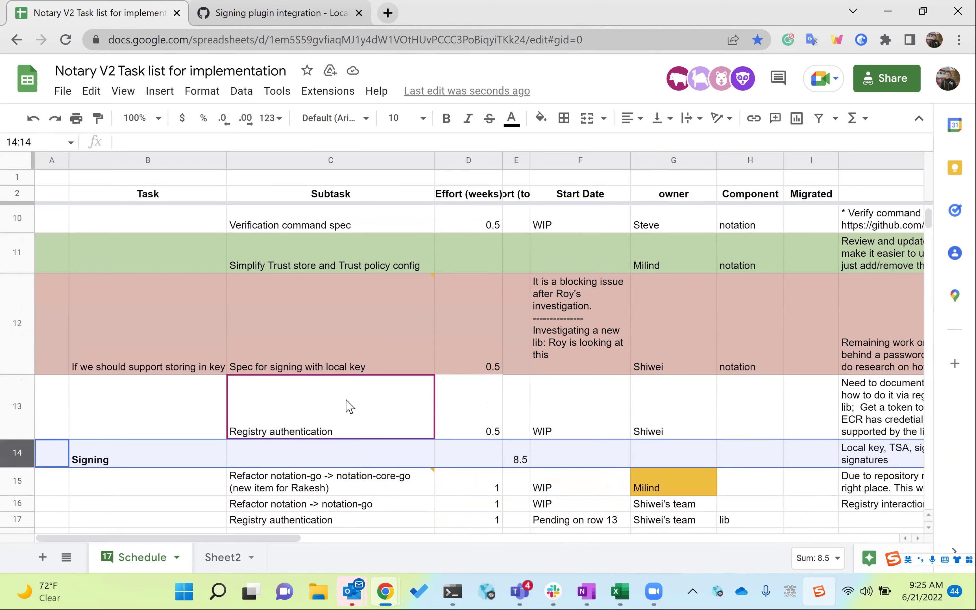
Examine the owners, start conditions and comments of the Sign command and Verify command subtasks
scroll(415, 436, down, 4)
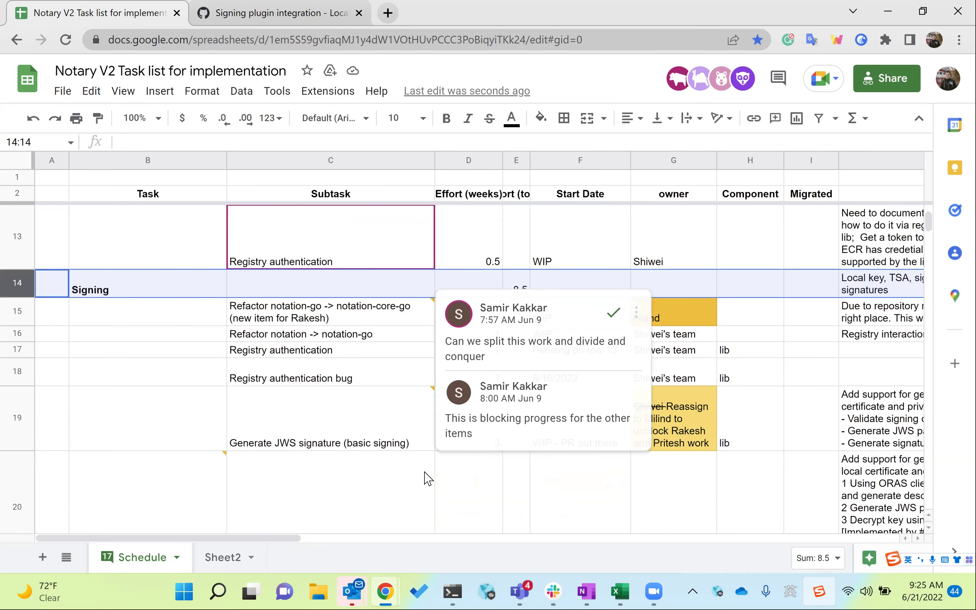
scroll(443, 497, down, 3)
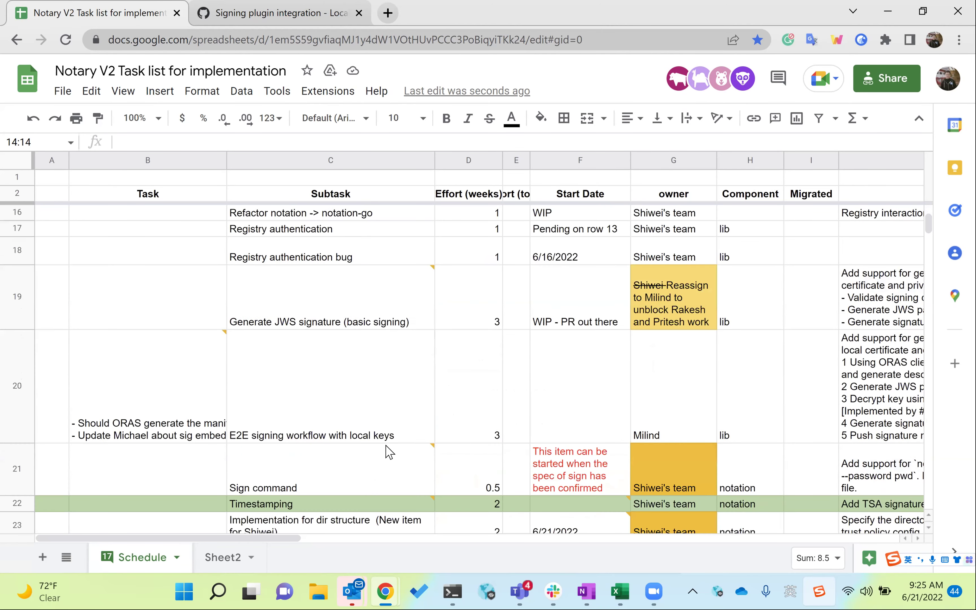
mouse_move(389, 454)
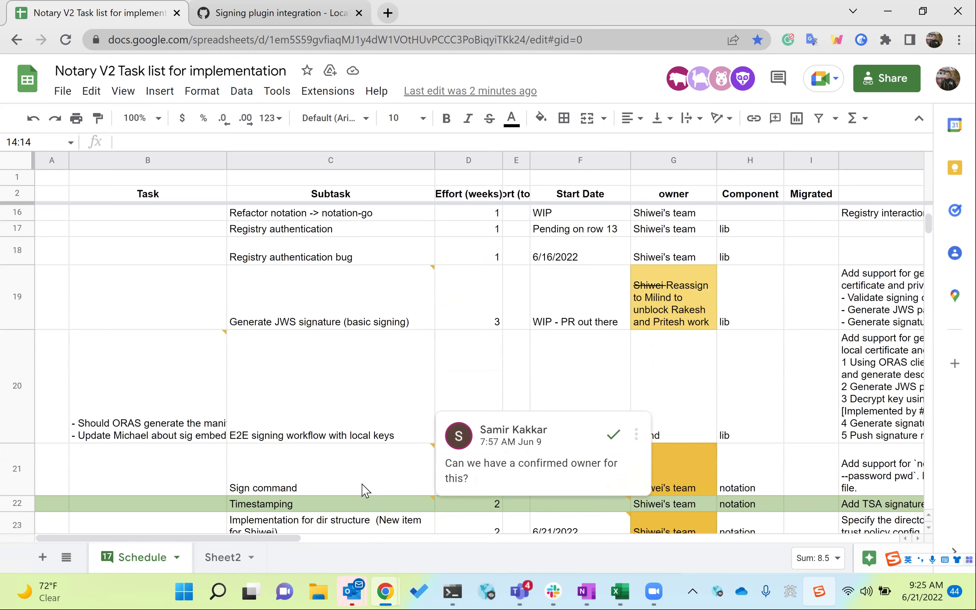
scroll(408, 532, down, 2)
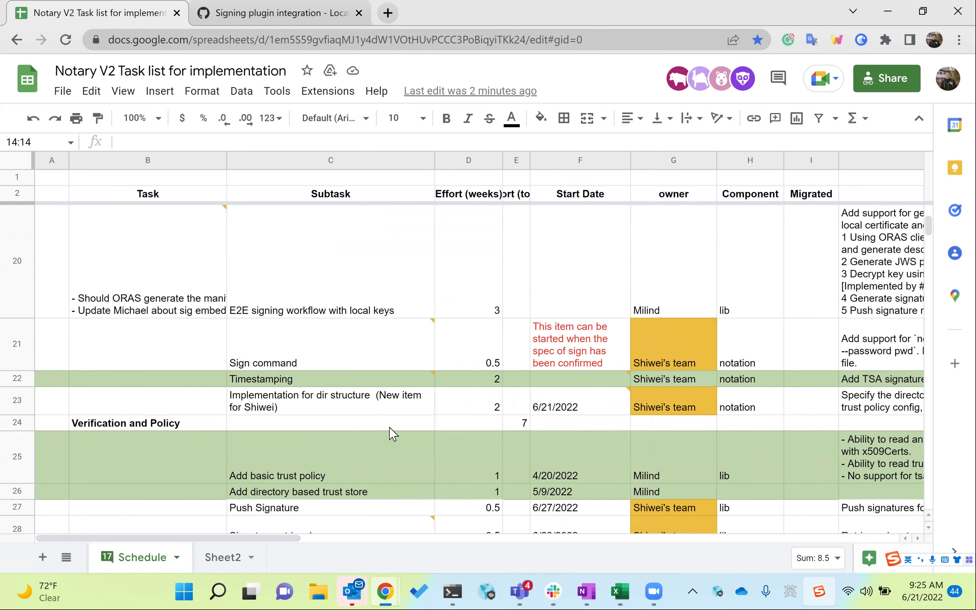
scroll(393, 433, down, 5)
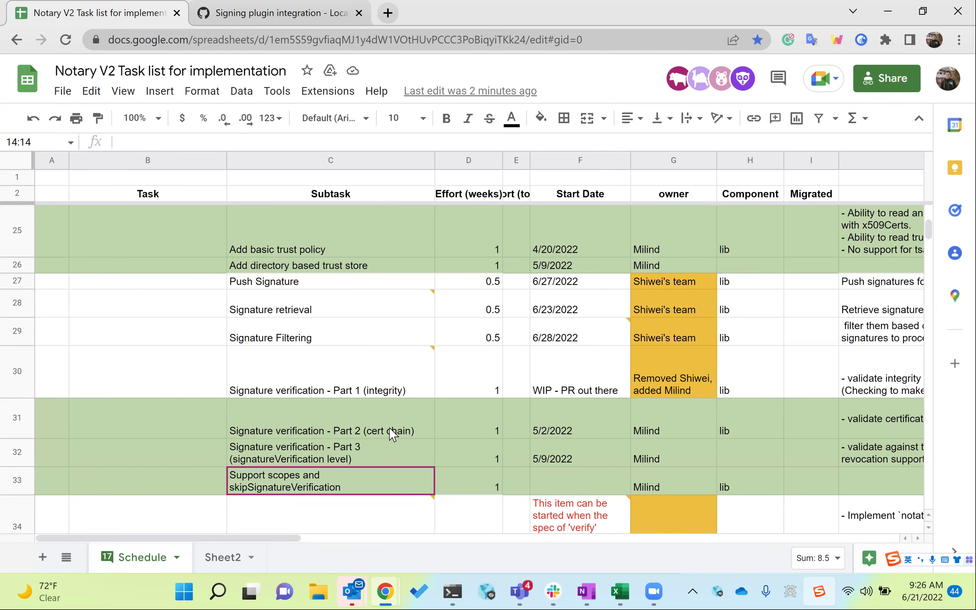
scroll(393, 434, down, 3)
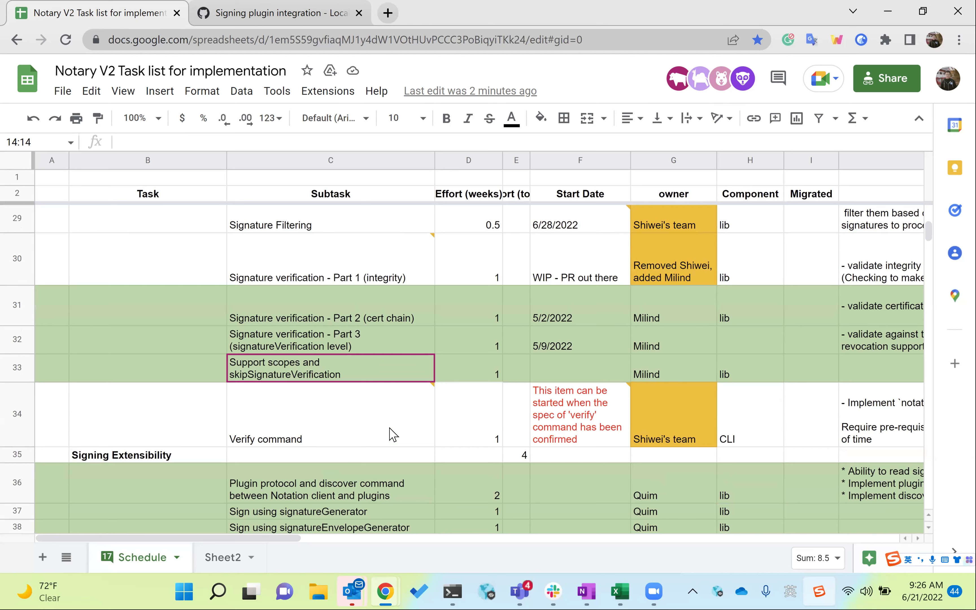
mouse_move(398, 442)
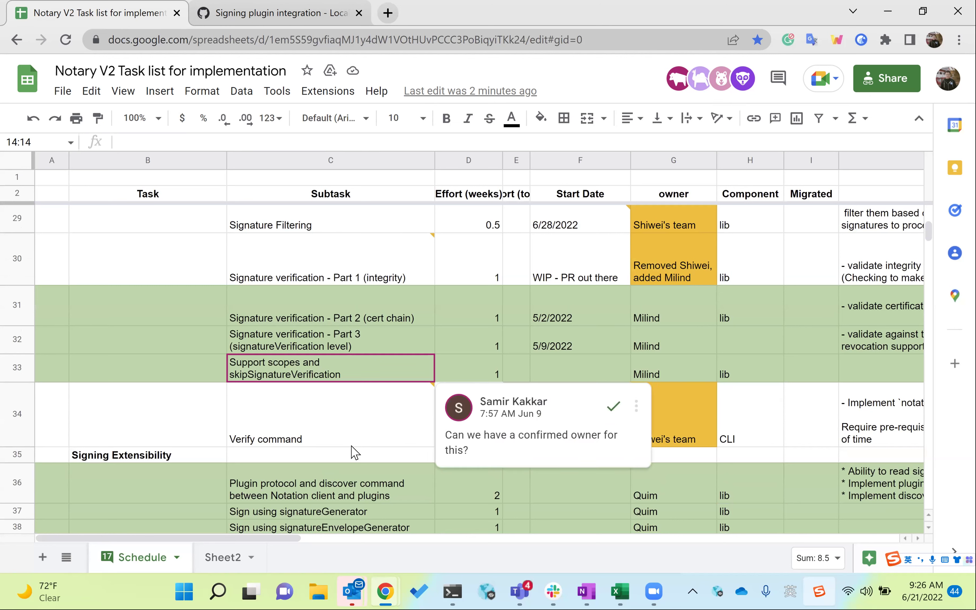
scroll(368, 460, down, 3)
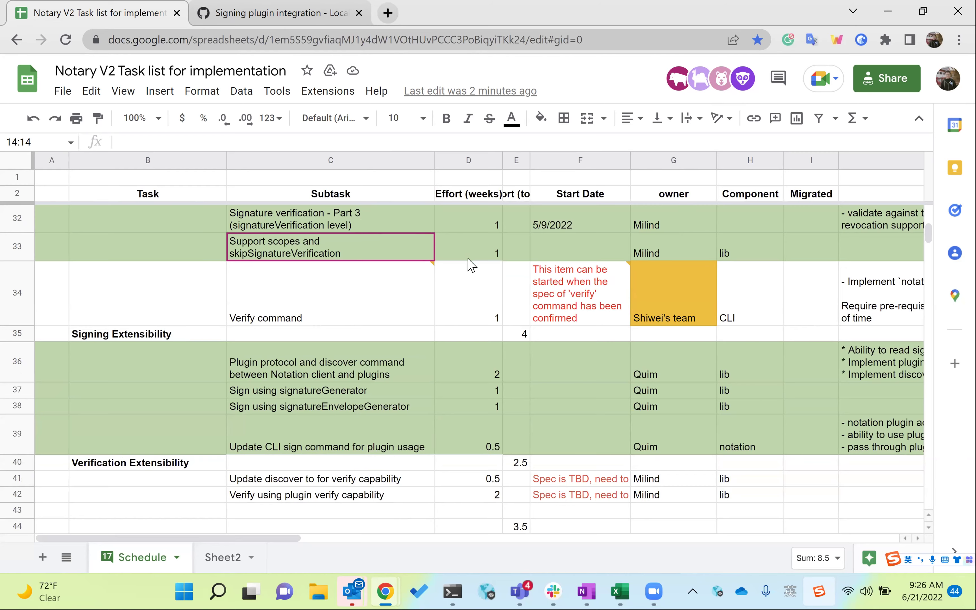
Widen column E so the full Effort (total) header fits
scroll(471, 265, up, 5)
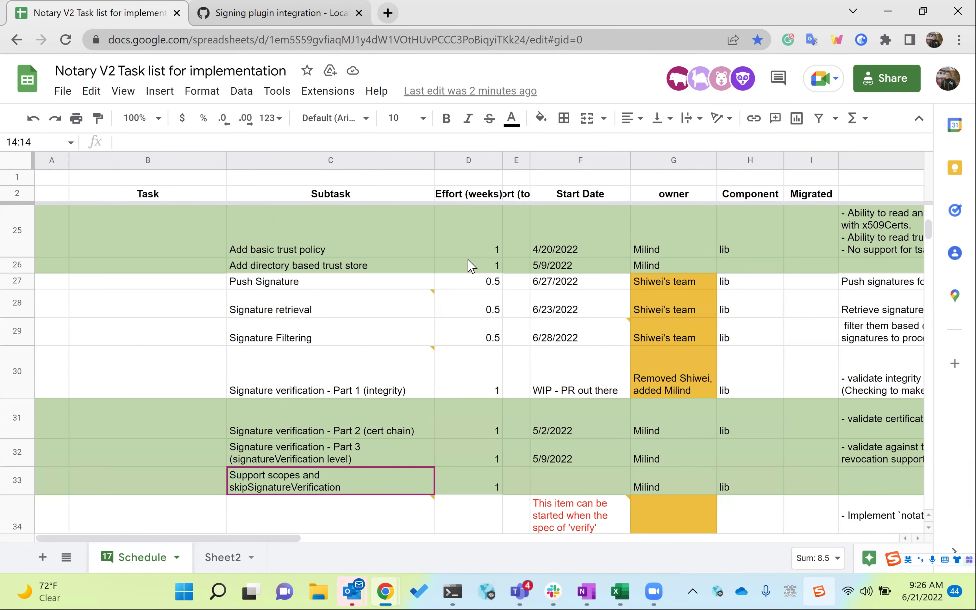
scroll(471, 265, up, 3)
scroll(471, 266, up, 3)
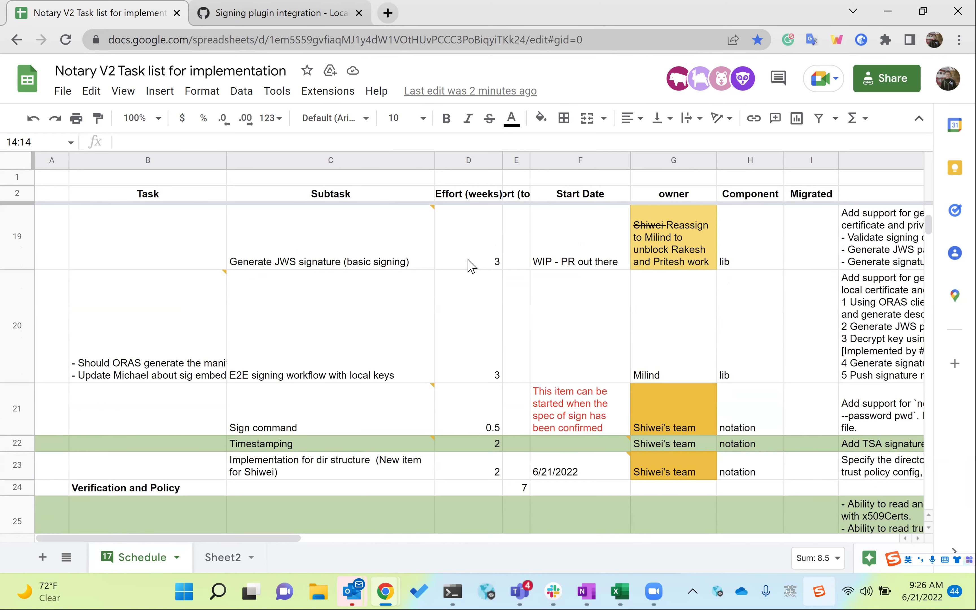
drag(555, 164, 567, 162)
Review the start dates of the open Signing and Verification and Policy subtasks, including the comment on Signature Filtering
scroll(484, 274, up, 3)
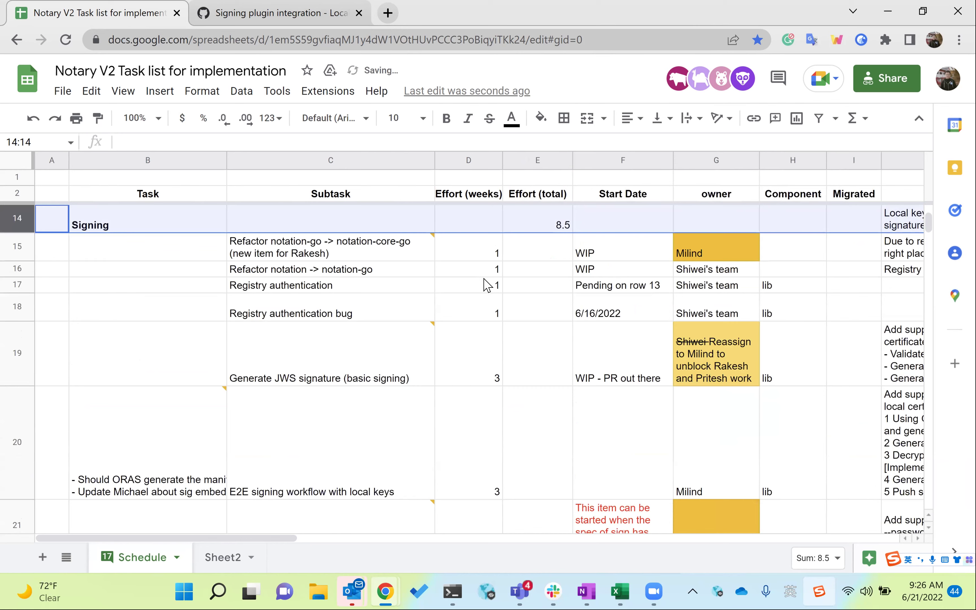
scroll(489, 313, up, 2)
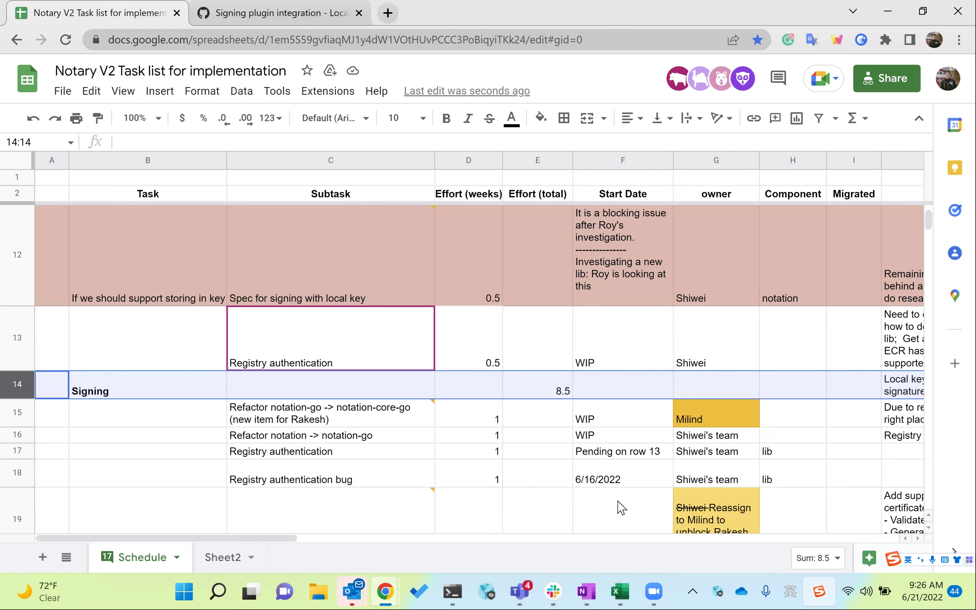
scroll(620, 448, down, 2)
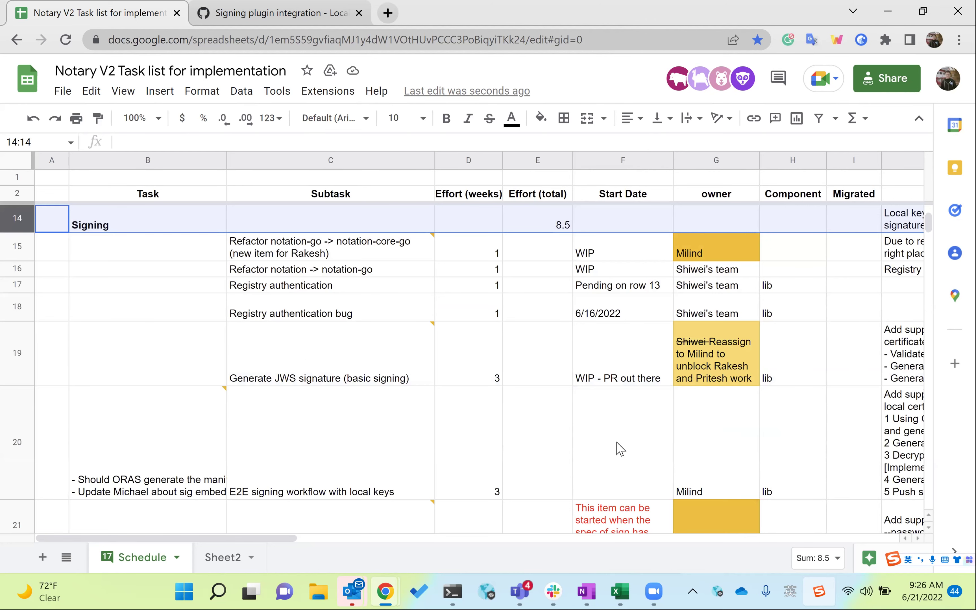
scroll(620, 447, down, 5)
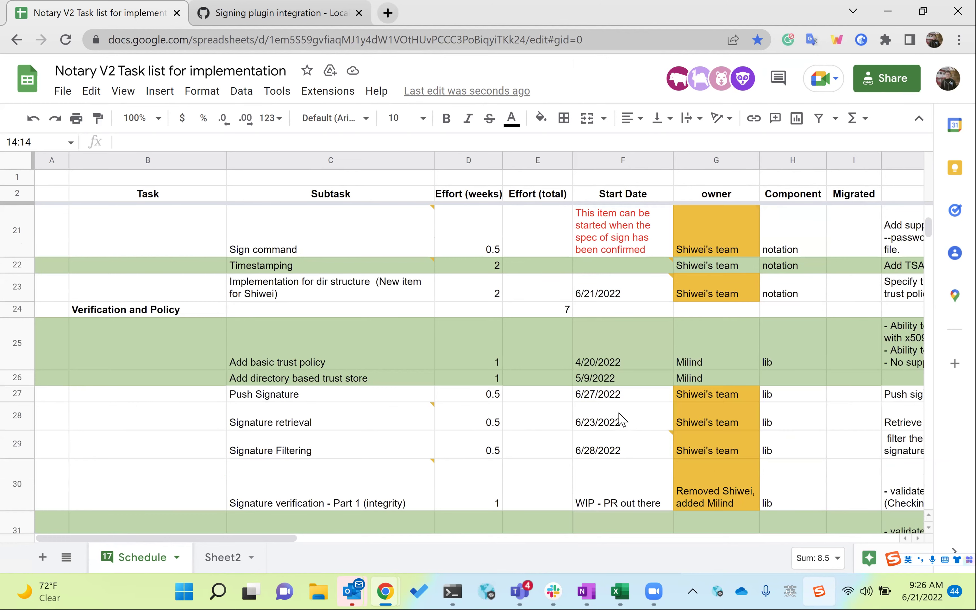
mouse_move(627, 446)
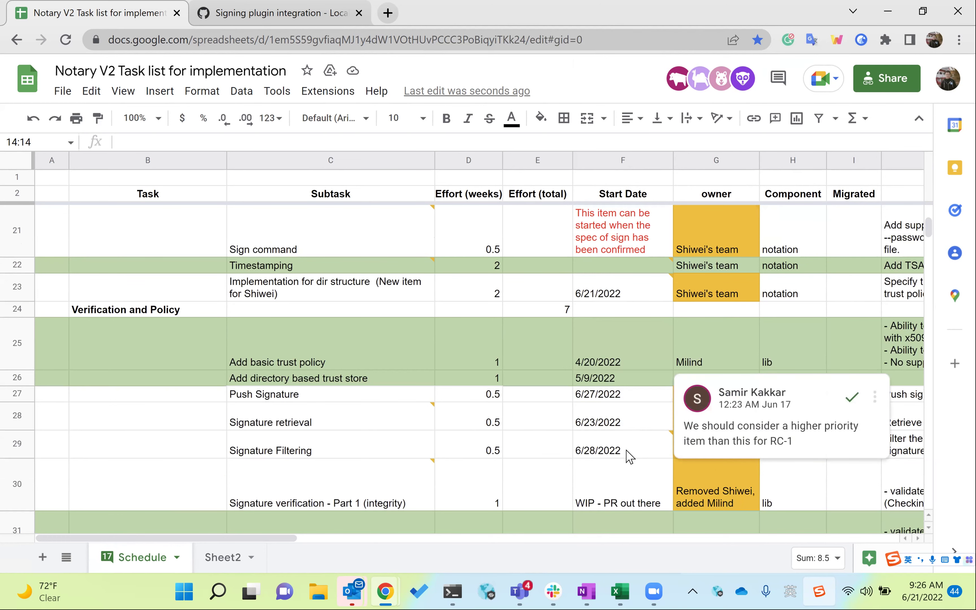
scroll(629, 455, down, 3)
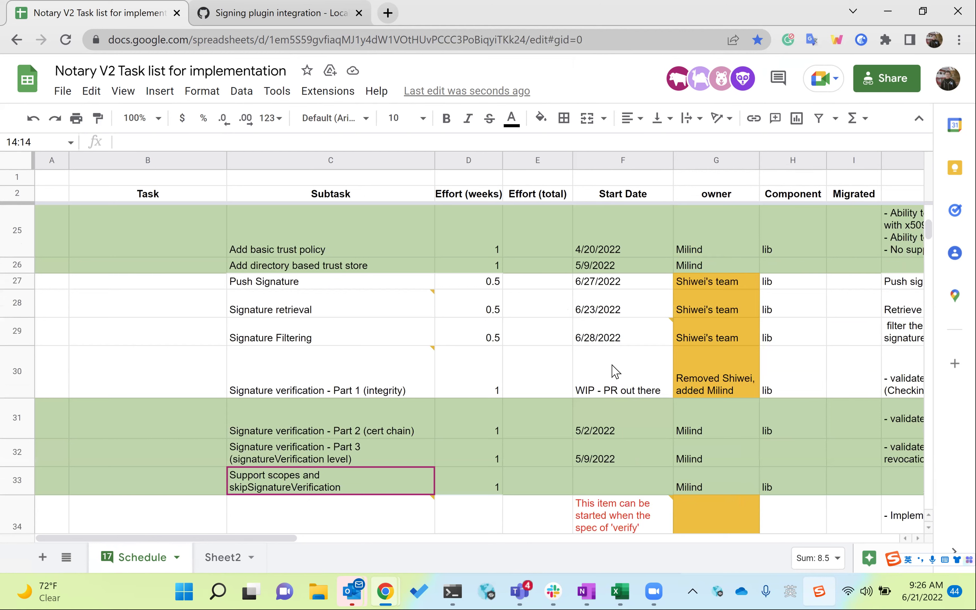
mouse_move(624, 337)
scroll(639, 324, down, 3)
scroll(638, 324, down, 3)
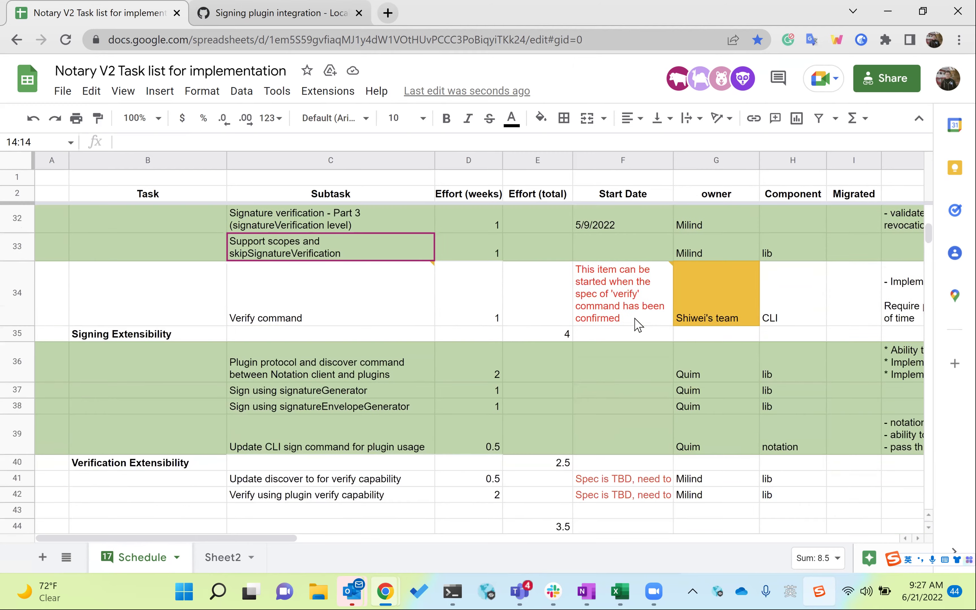
scroll(639, 324, up, 5)
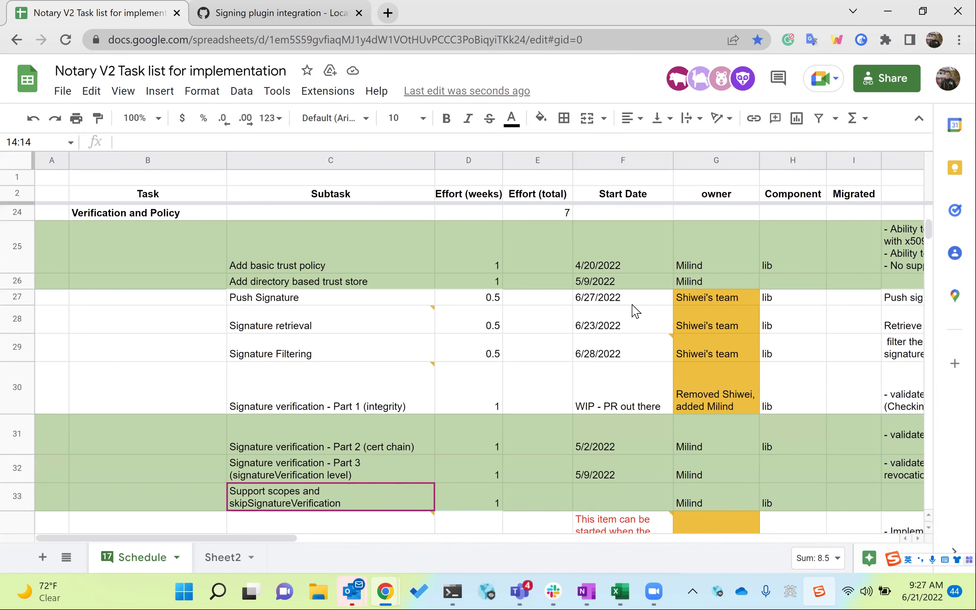
scroll(639, 327, down, 3)
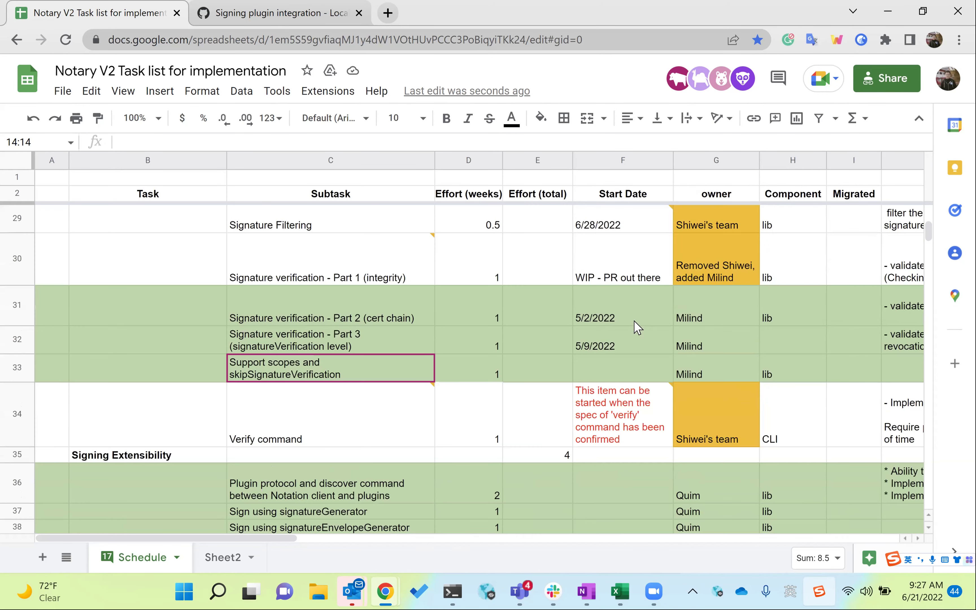
Check the start dates and owners from Verification Extensibility through Github CICD and Integration tests to the RC1 Release items
scroll(638, 326, down, 5)
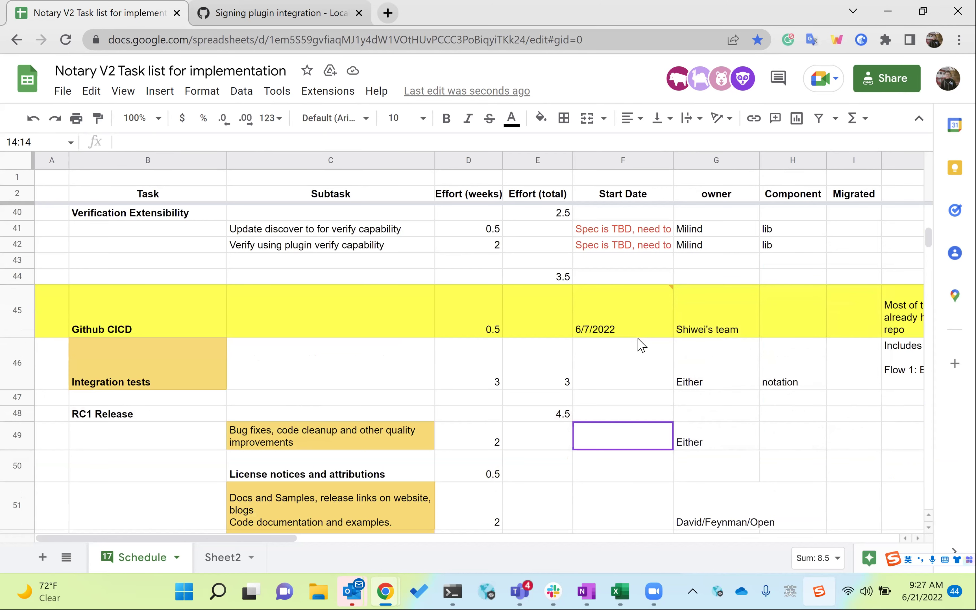
scroll(641, 347, down, 3)
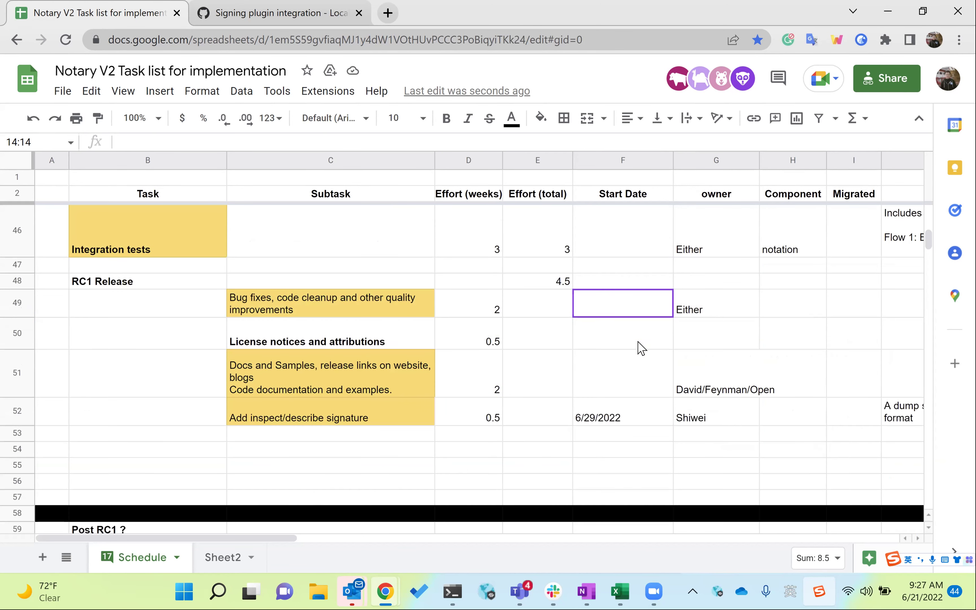
scroll(641, 347, up, 2)
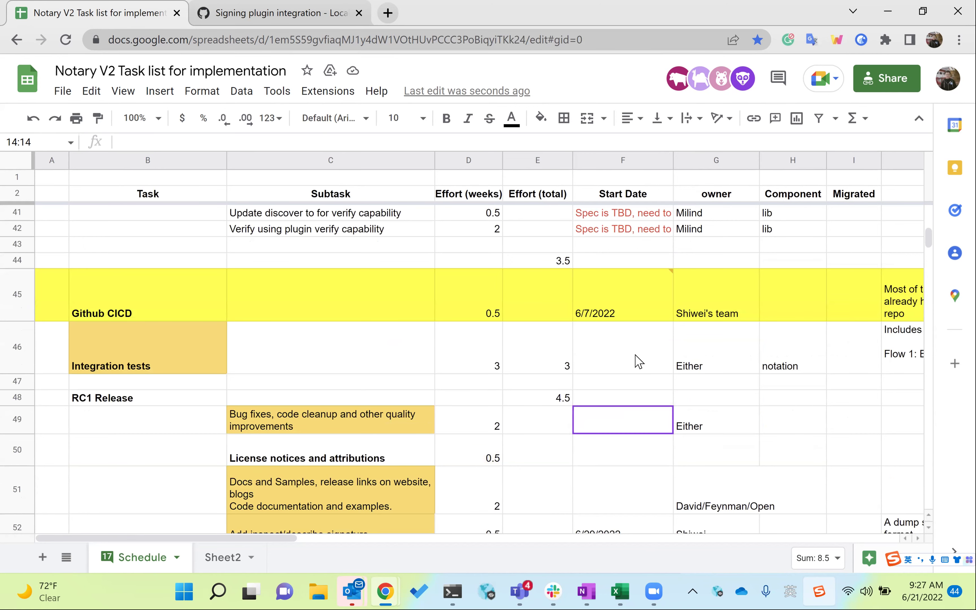
scroll(639, 362, up, 3)
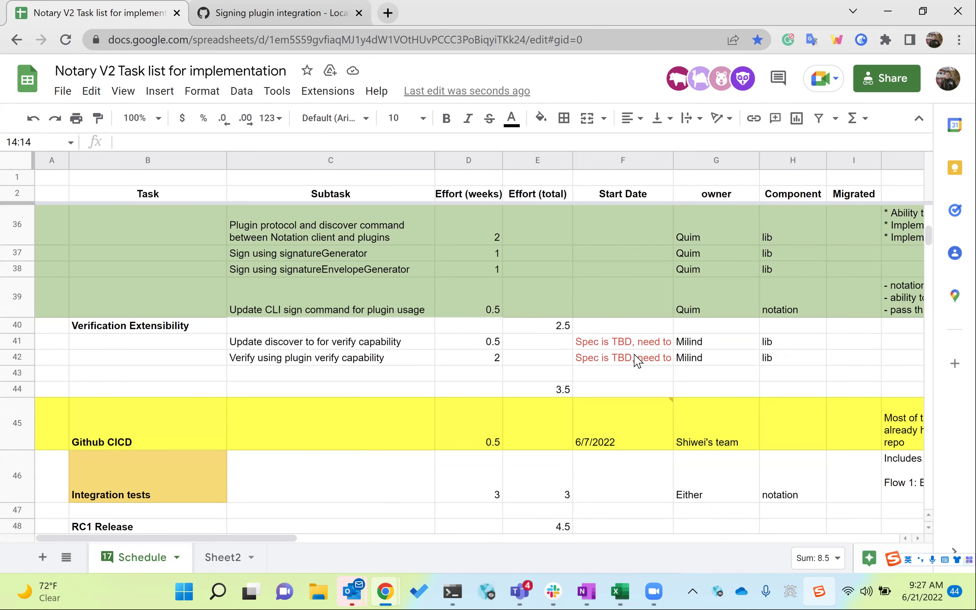
scroll(637, 362, down, 3)
scroll(561, 432, down, 3)
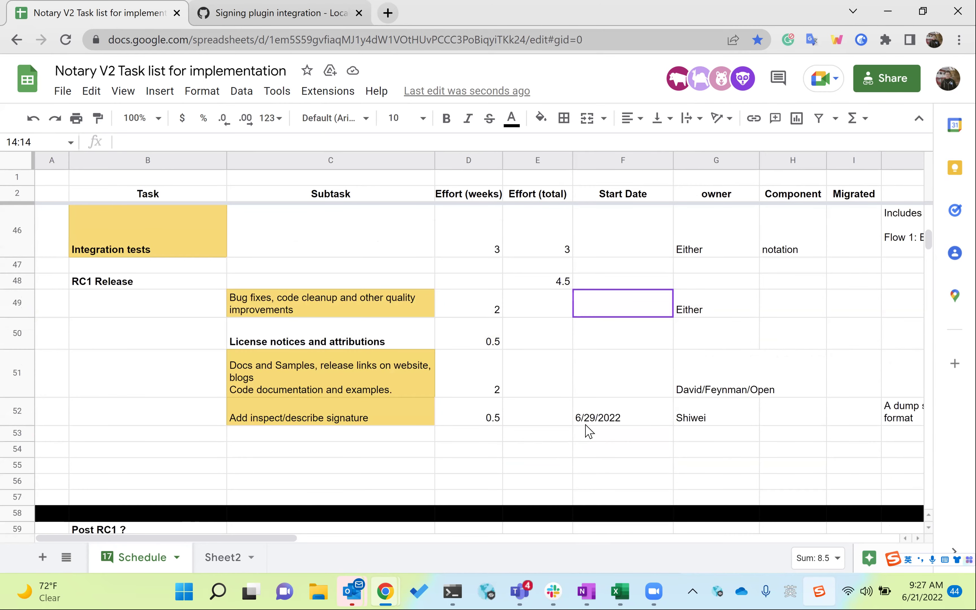
Select the start date of the Add inspect/describe signature subtask in row 52 and read that row's description
click(630, 421)
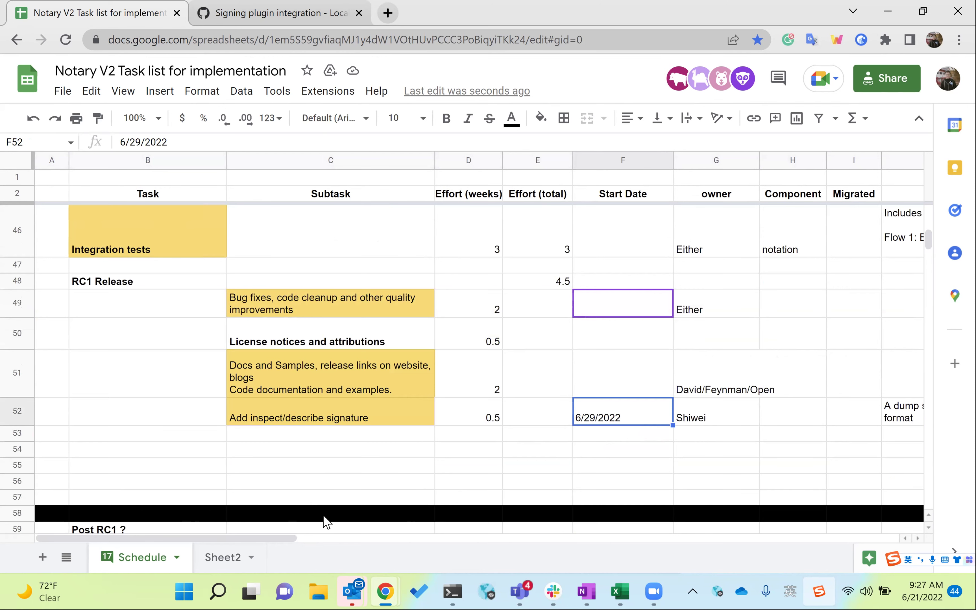
drag(279, 538, 413, 540)
scroll(501, 537, right, 3)
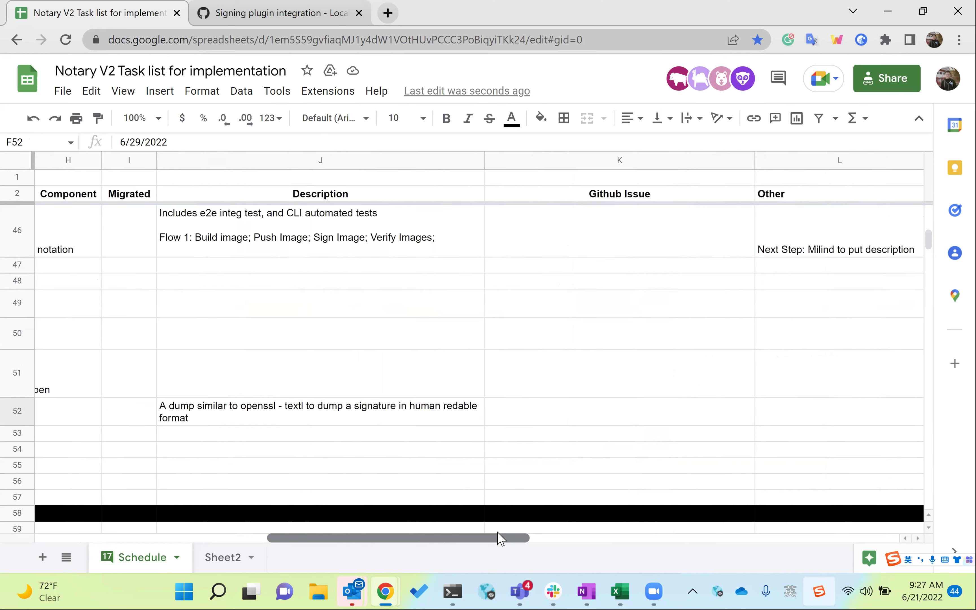
scroll(322, 537, left, 6)
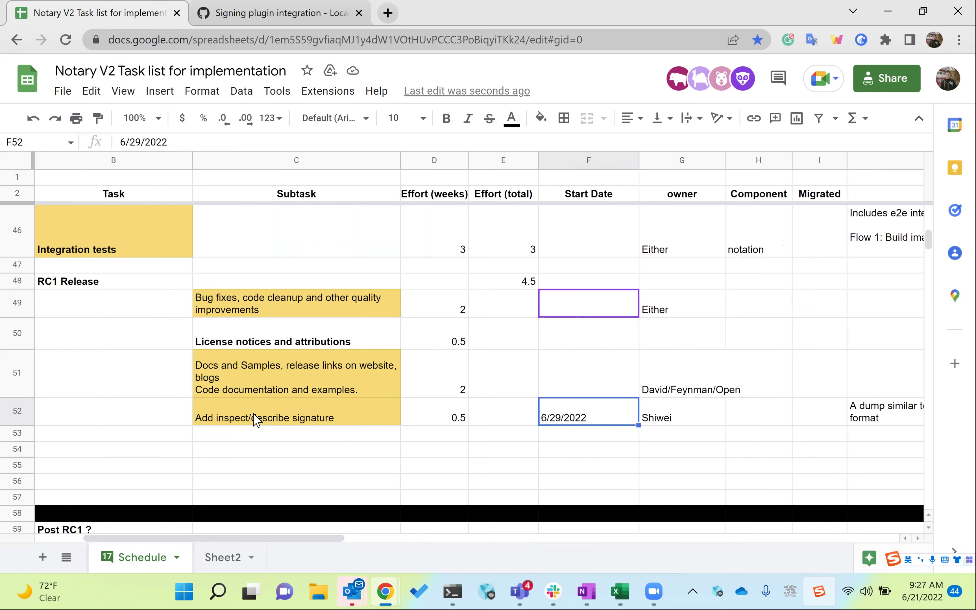
Go over the RC1 Release subtasks Add inspect/describe signature, Bug fixes, and License notices and attributions, along with the Integration tests row
click(256, 421)
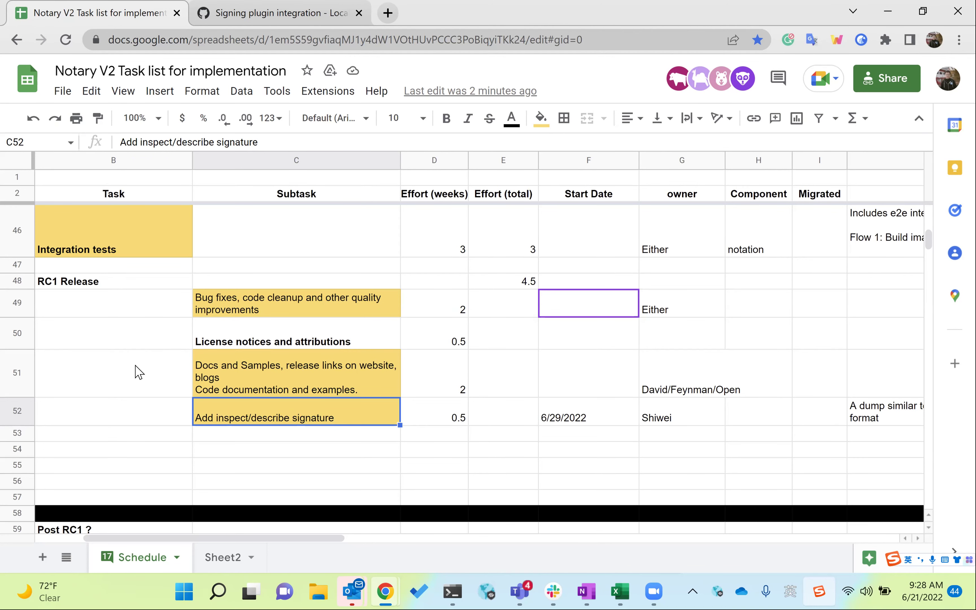
scroll(137, 370, up, 3)
scroll(136, 373, up, 3)
scroll(136, 372, down, 2)
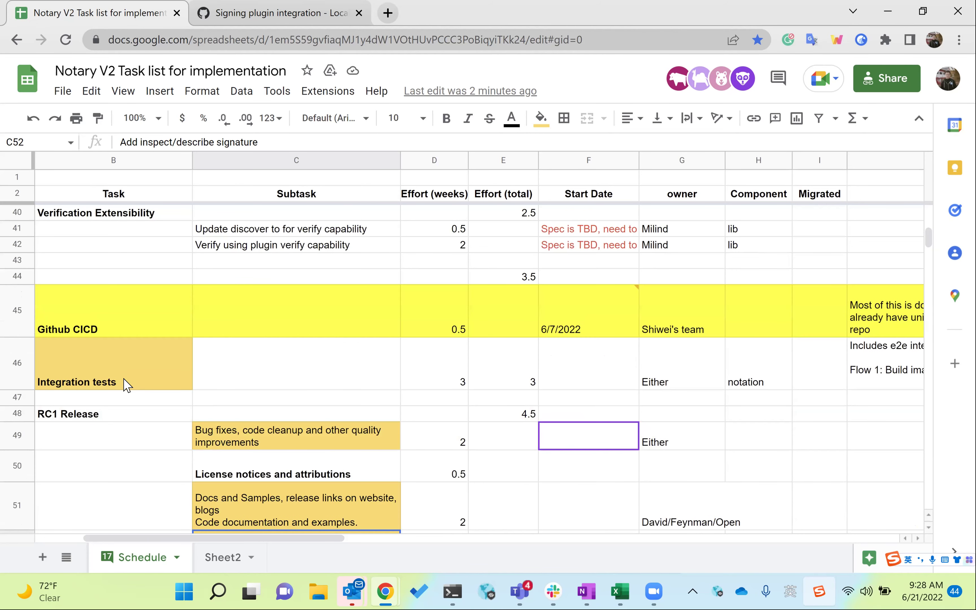
click(382, 446)
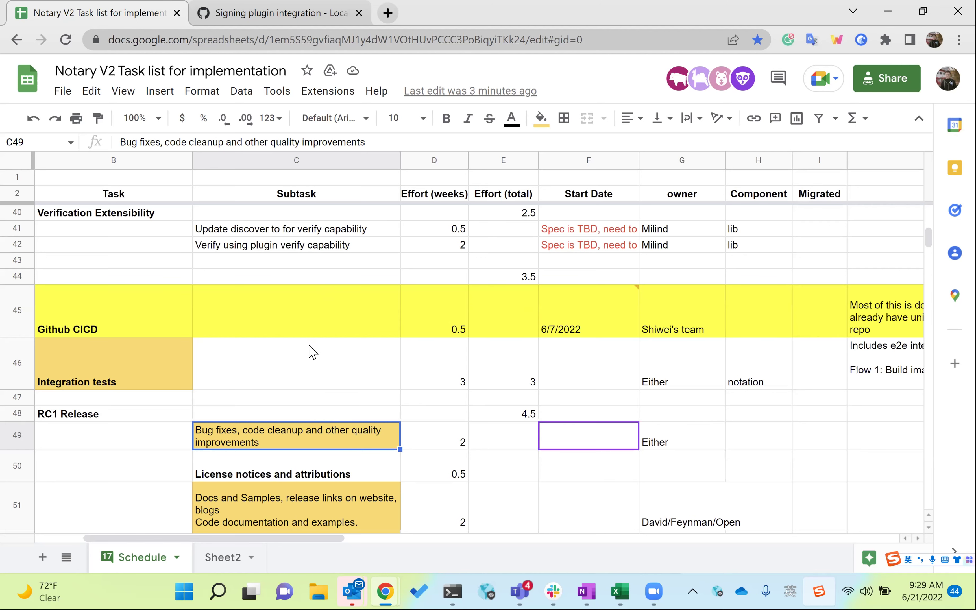
scroll(317, 379, down, 3)
click(339, 334)
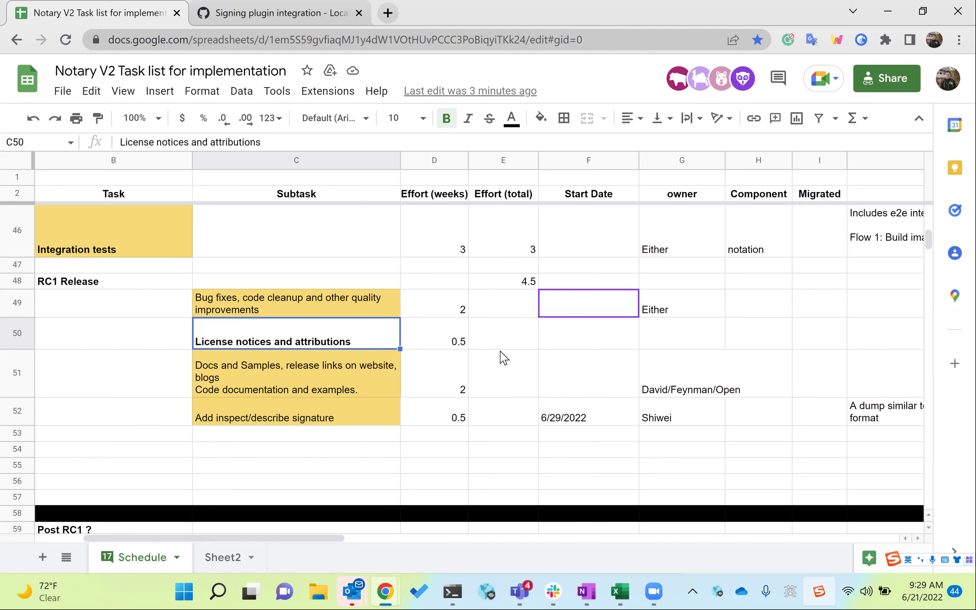
Copy the owner entry of the Docs and Samples subtask into the empty owner cell of License notices and attributions in row 50
click(535, 347)
click(586, 347)
click(528, 345)
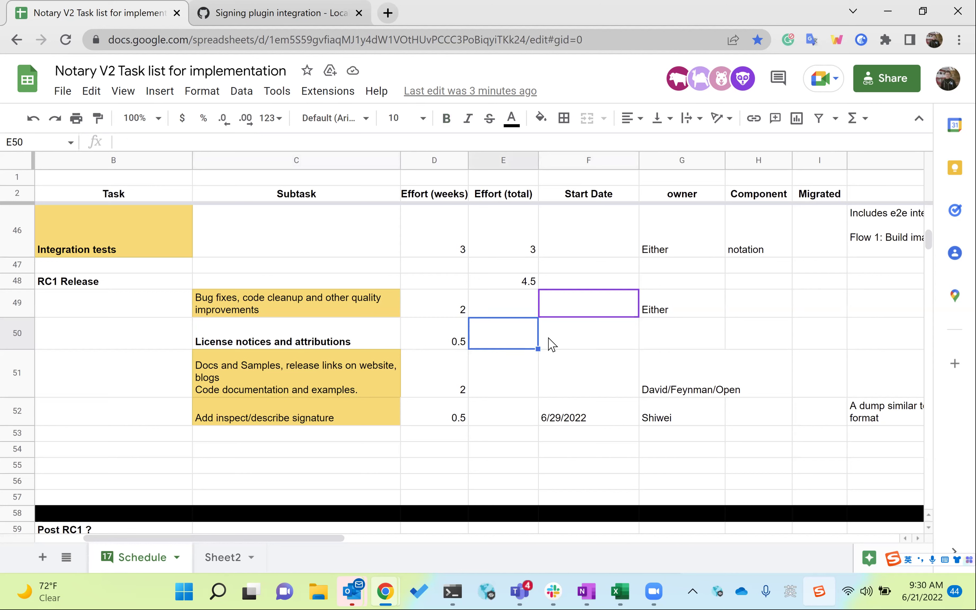
click(564, 342)
click(528, 341)
click(573, 340)
click(675, 345)
double_click(676, 345)
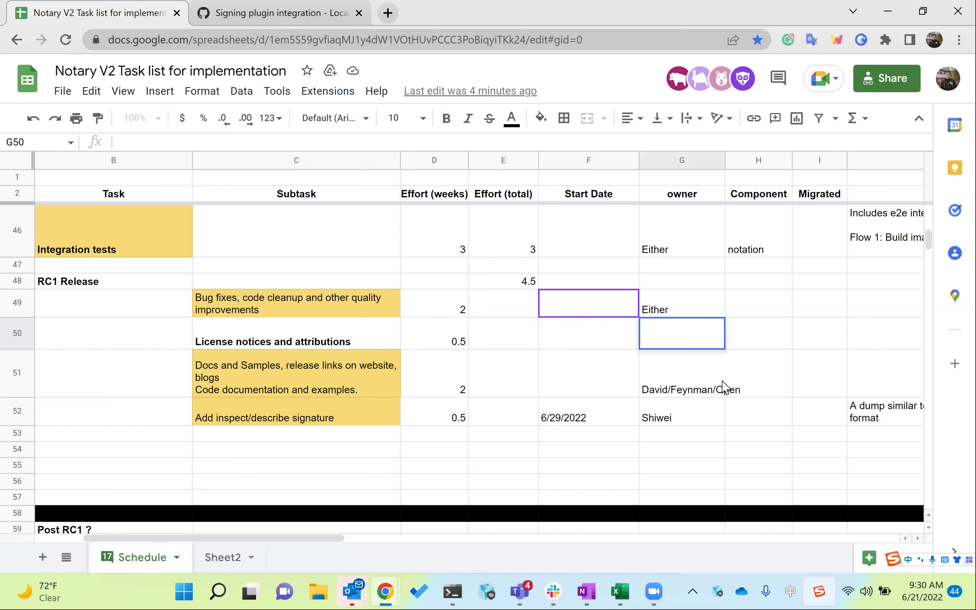
click(681, 370)
key(ctrl+c)
click(697, 342)
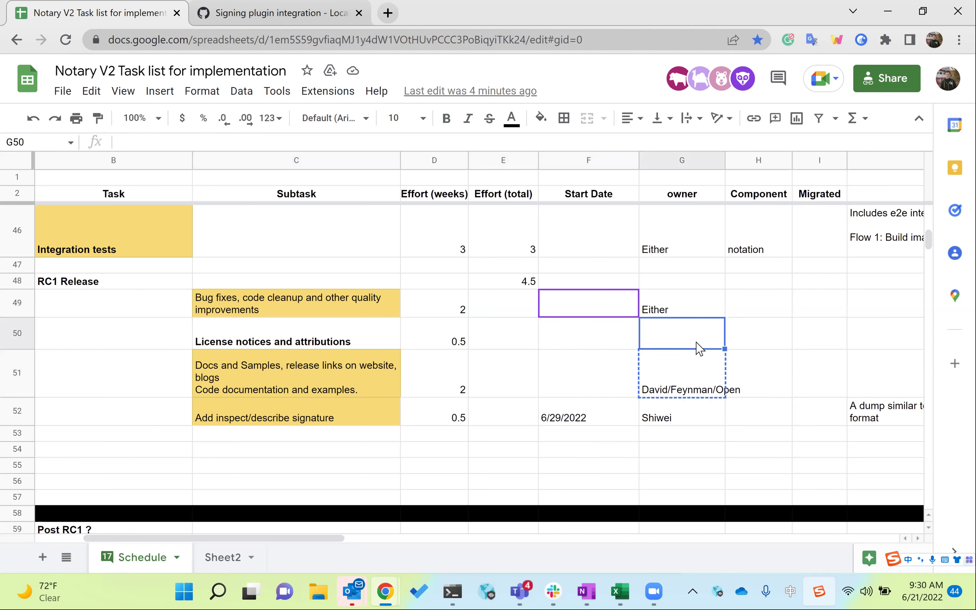
key(ctrl+v)
Replace Open in the License notices and attributions owner cell with the third owner's name, and widen the owner column to fit the entries
double_click(714, 345)
double_click(726, 325)
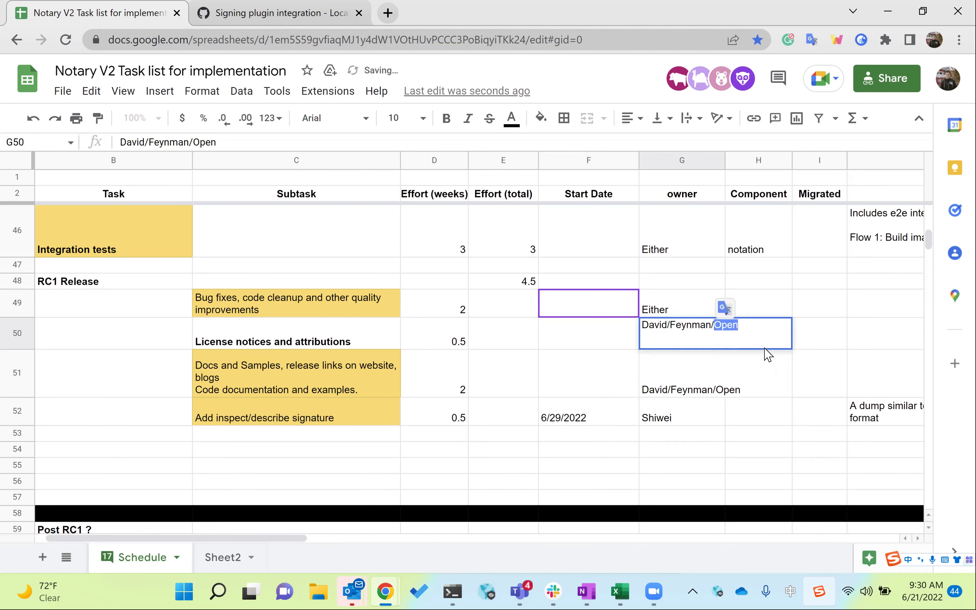
text(Y)
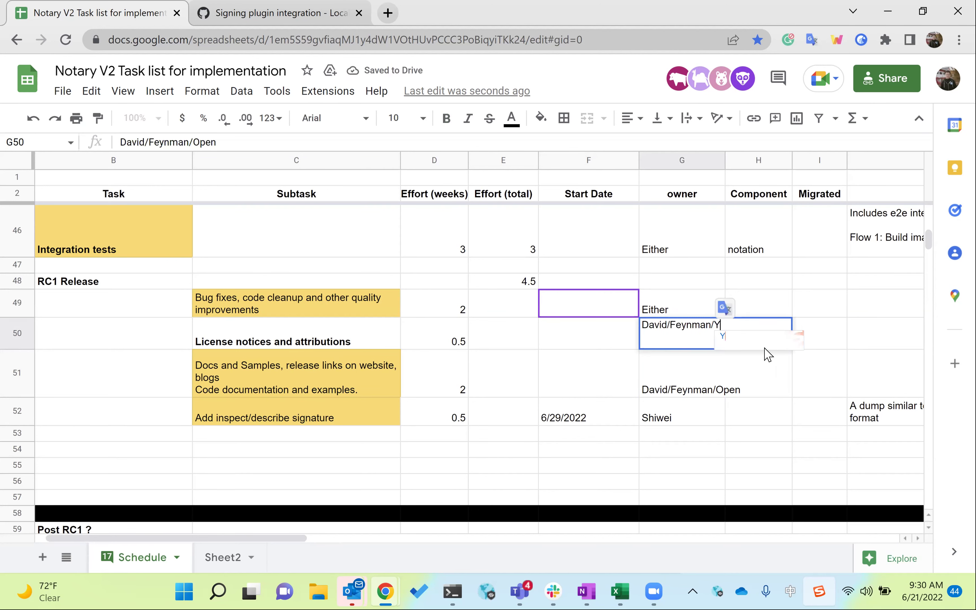
text(i)
click(818, 335)
click(692, 337)
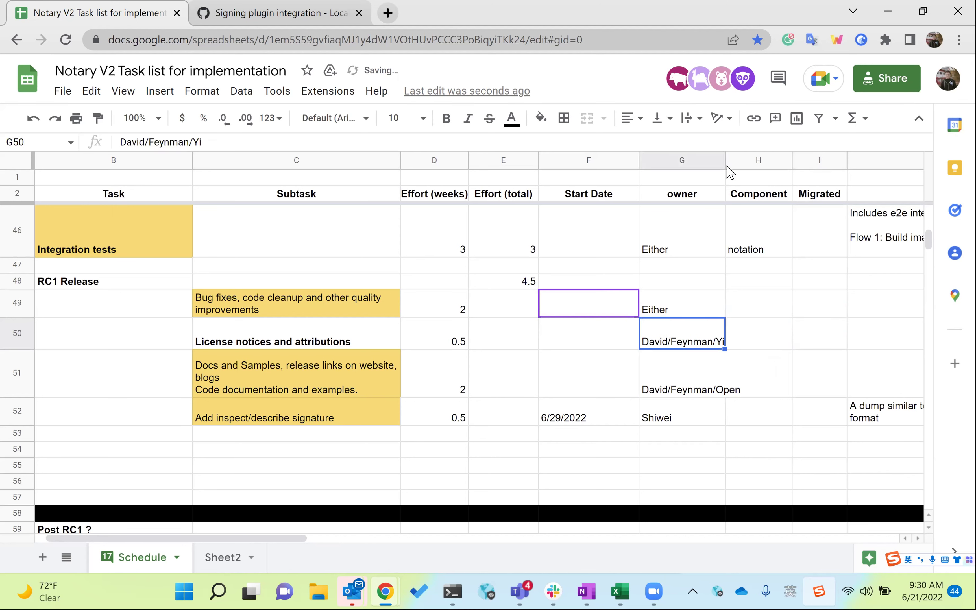
drag(725, 160, 745, 161)
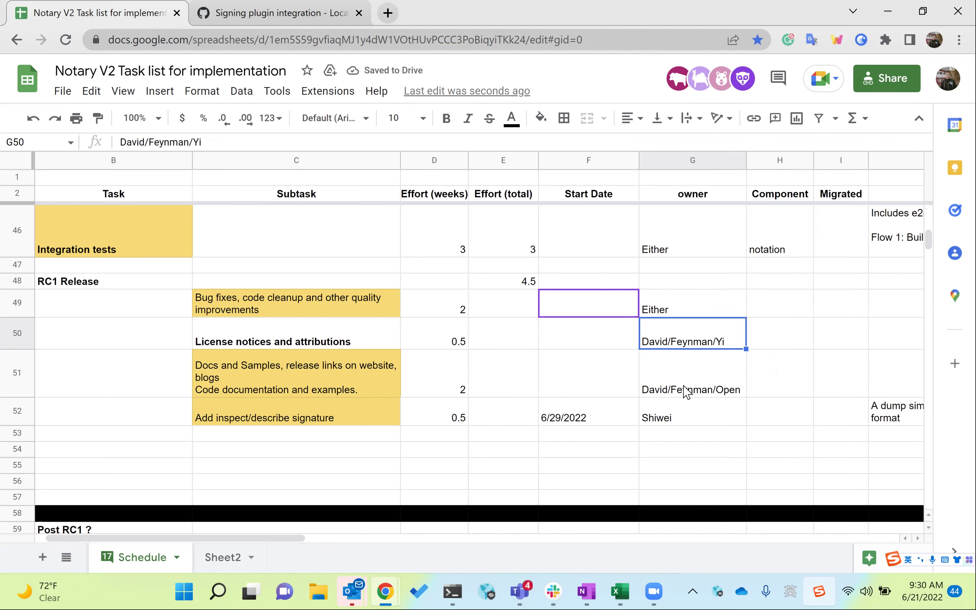
Check the owner of the Bug fixes subtask and the start date cell of License notices and attributions
scroll(687, 391, up, 3)
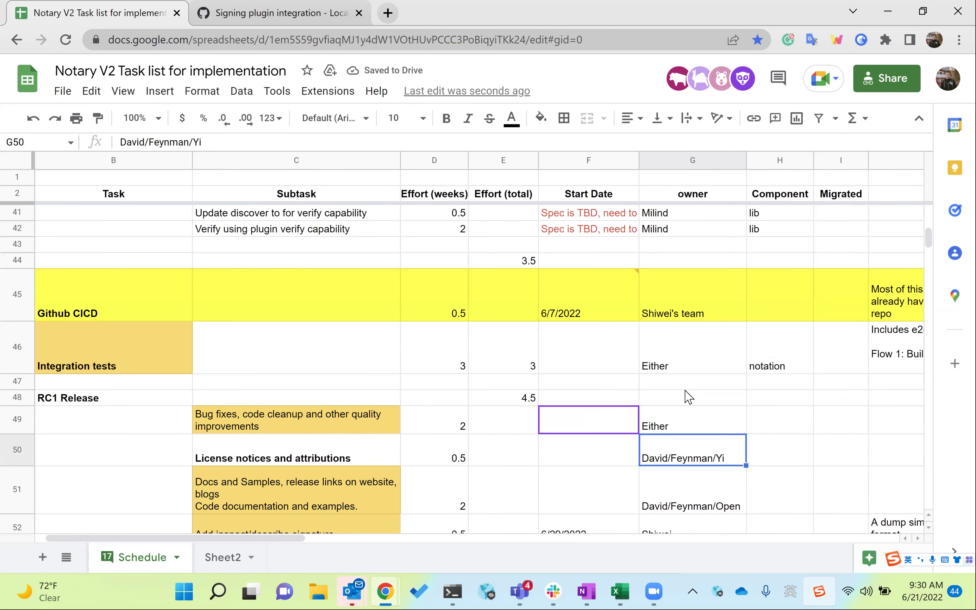
click(672, 426)
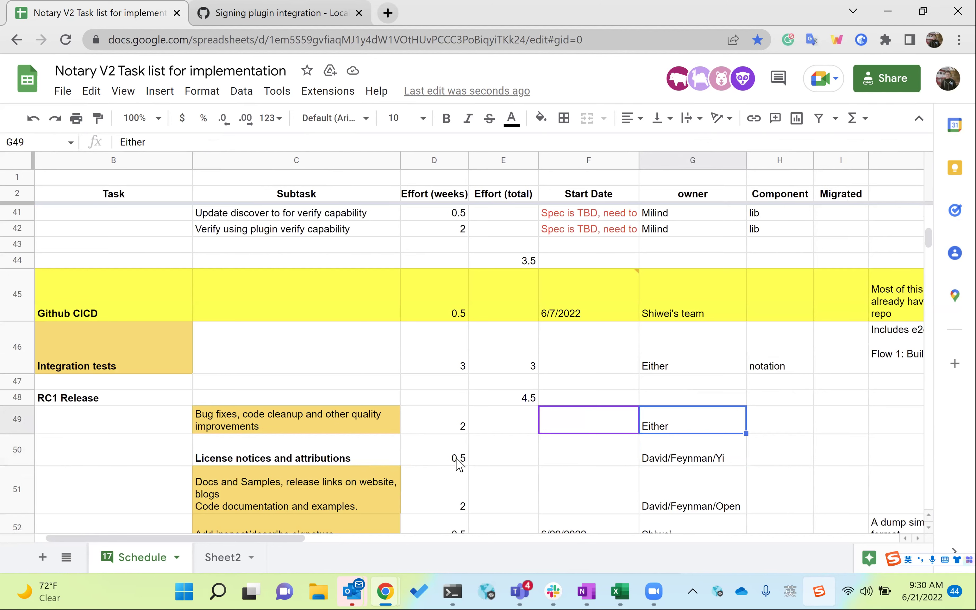
scroll(466, 472, down, 3)
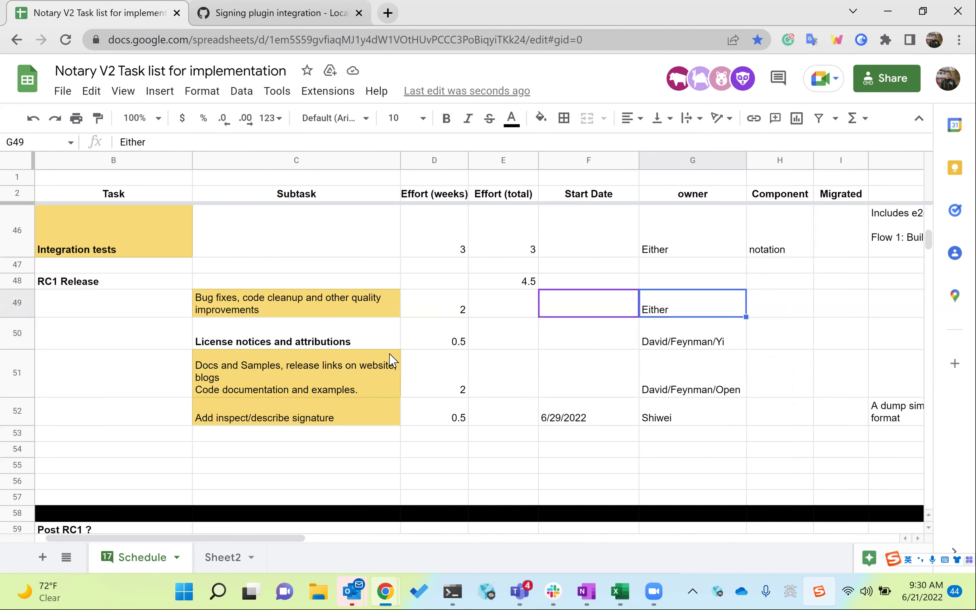
click(600, 341)
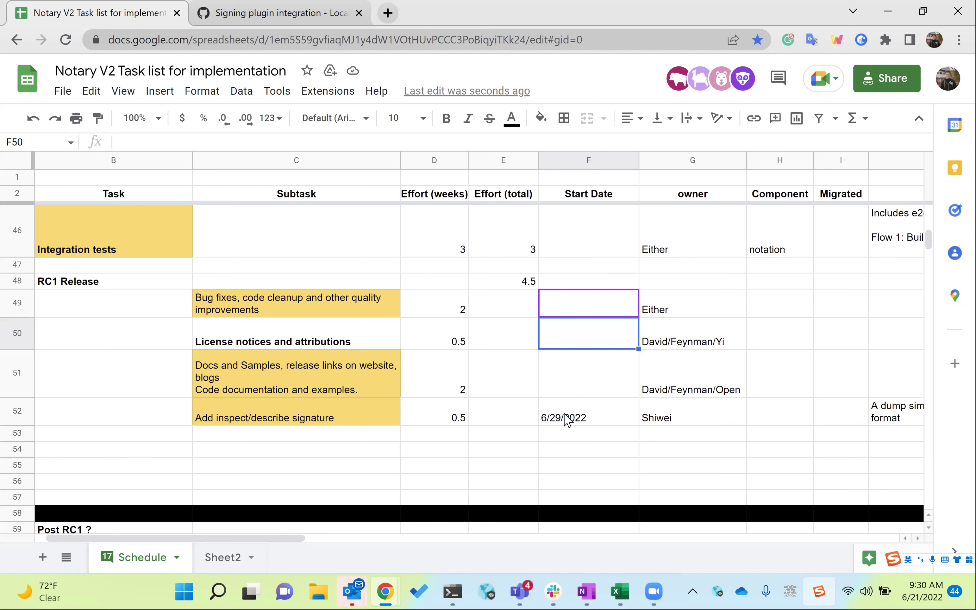
Review the start date, owner and description of Integration tests, and select the start date cell of the Docs and Samples subtask
click(578, 243)
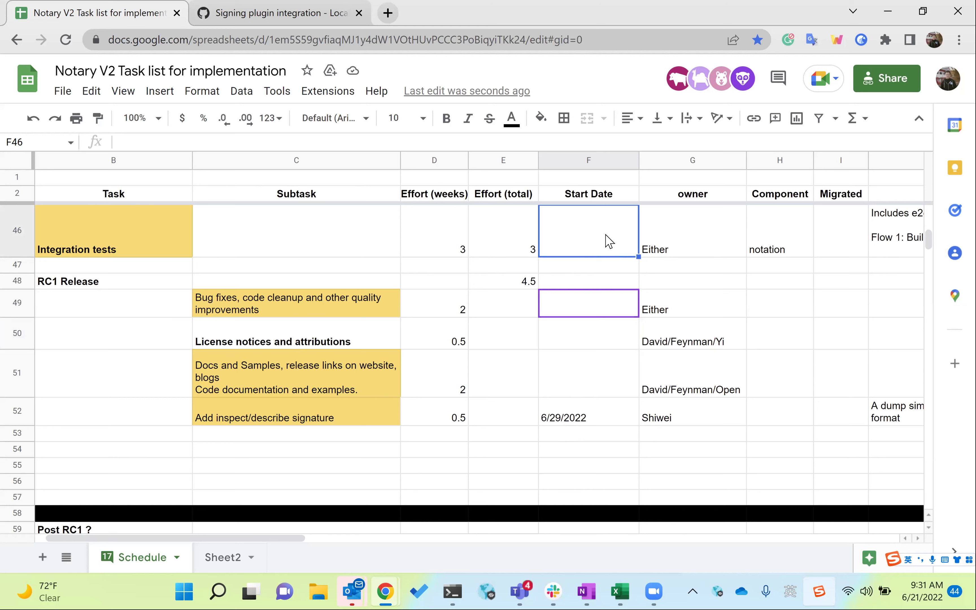
click(686, 233)
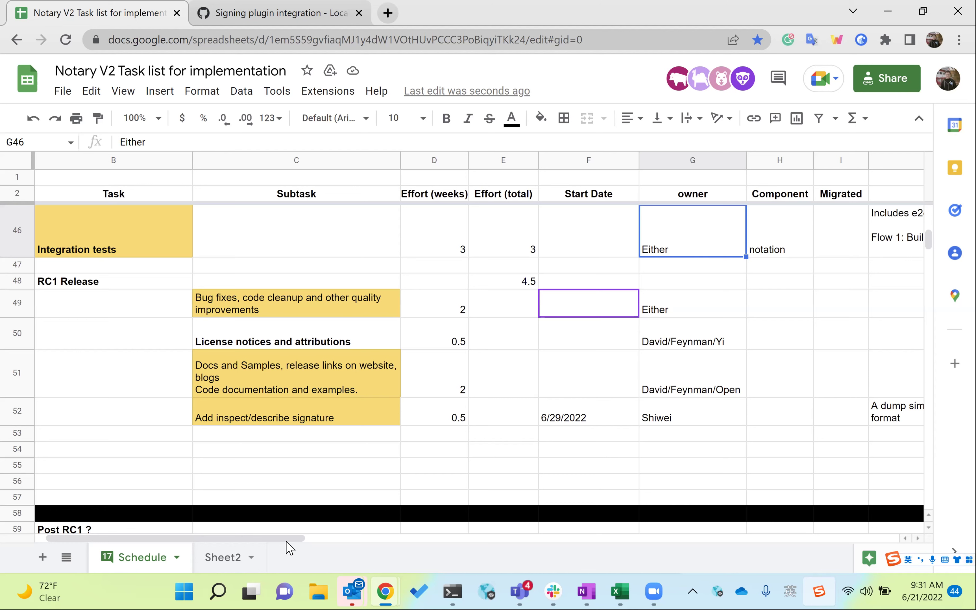
drag(356, 539, 419, 539)
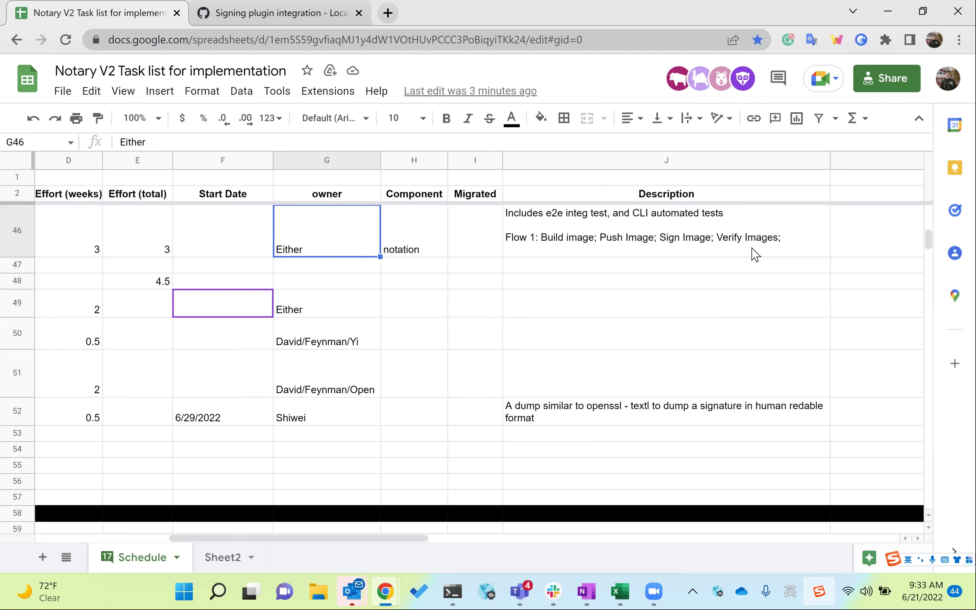
drag(376, 542, 263, 552)
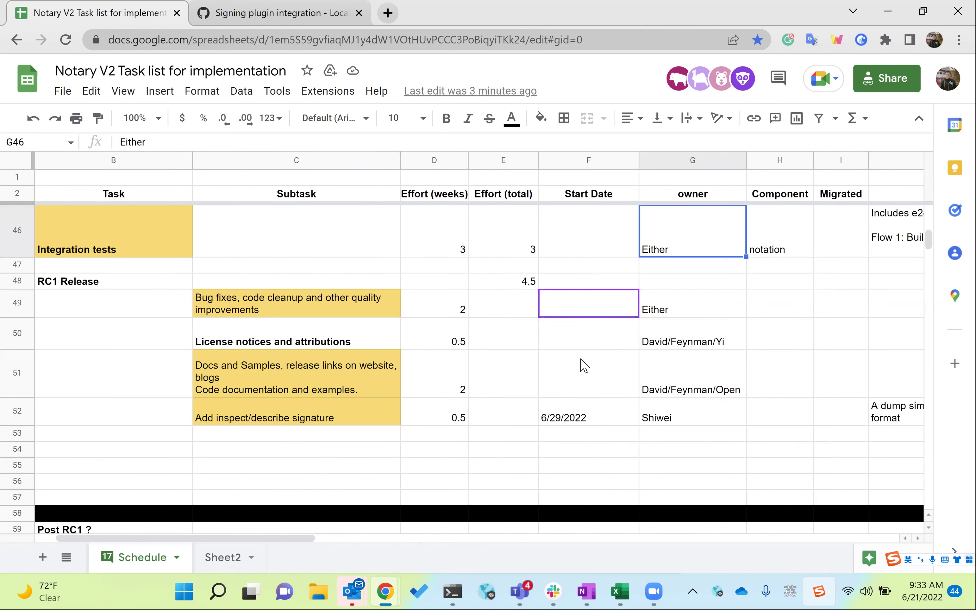
click(600, 386)
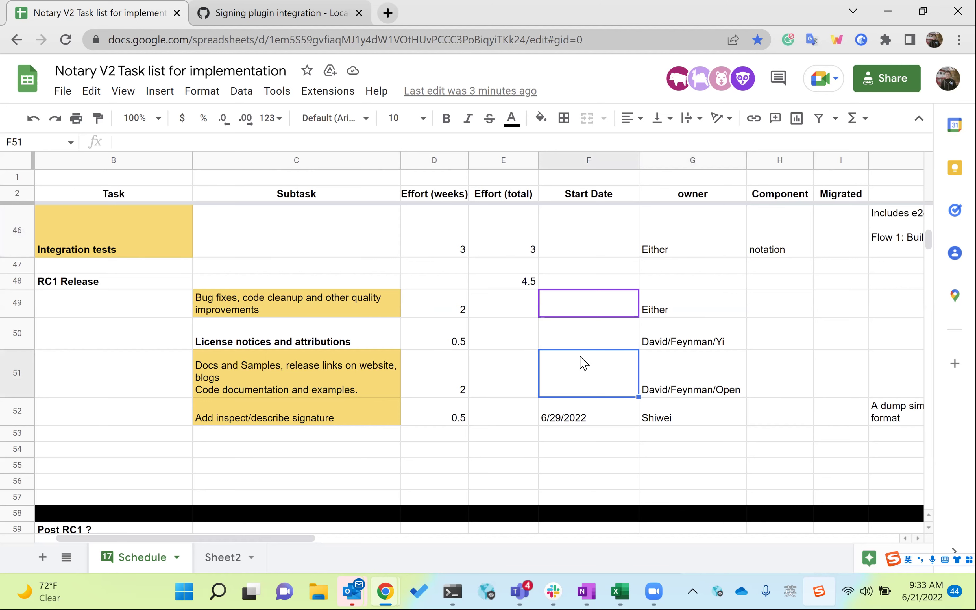
Read the start date notes of both Verification Extensibility subtasks in rows 41 and 42
scroll(584, 363, up, 3)
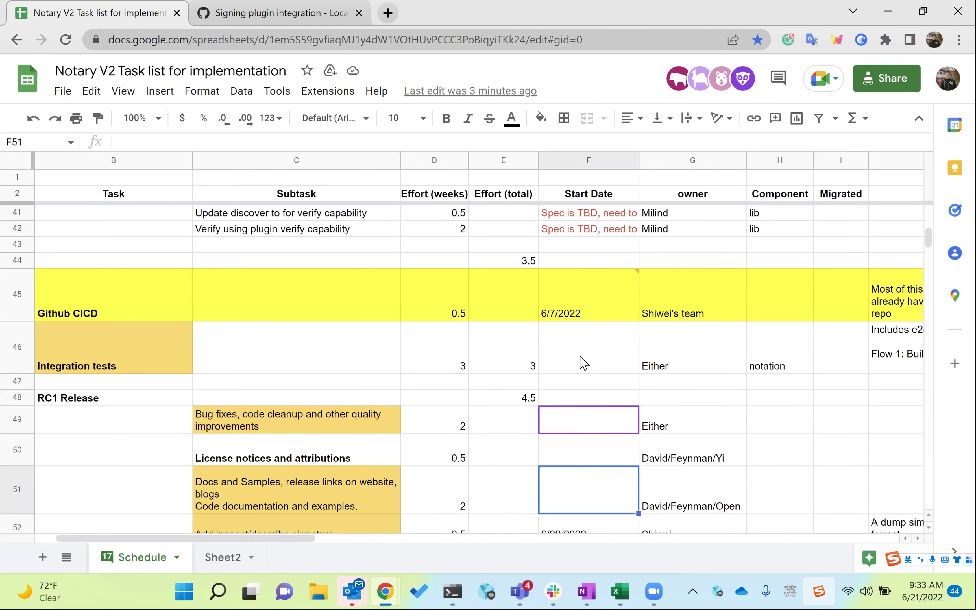
scroll(584, 363, up, 3)
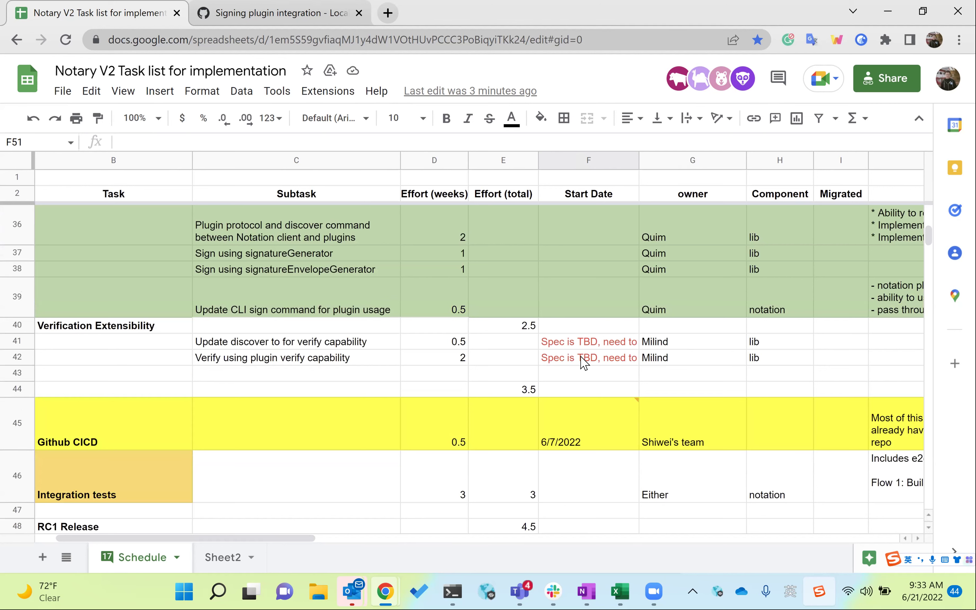
mouse_move(593, 421)
click(620, 347)
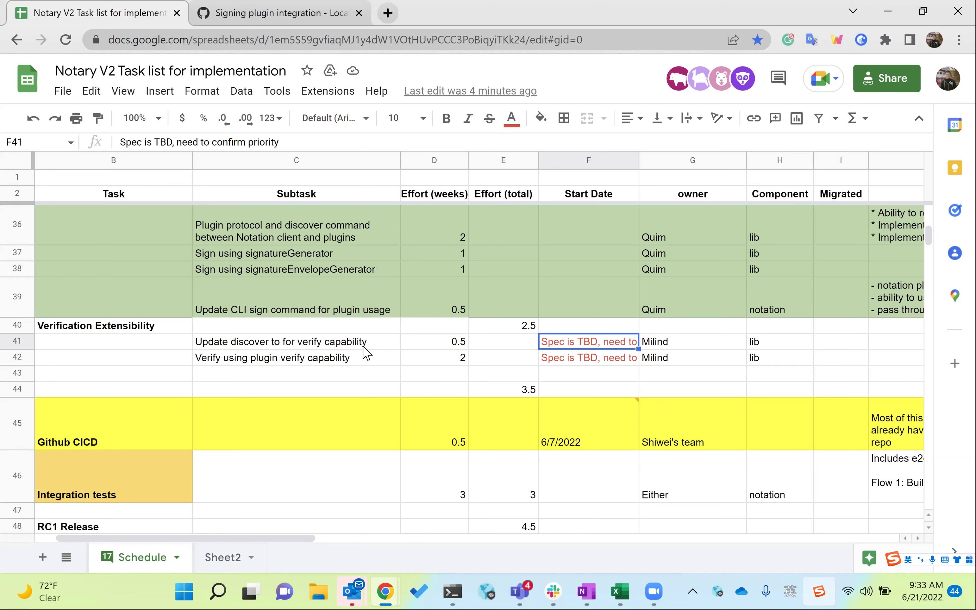
click(621, 363)
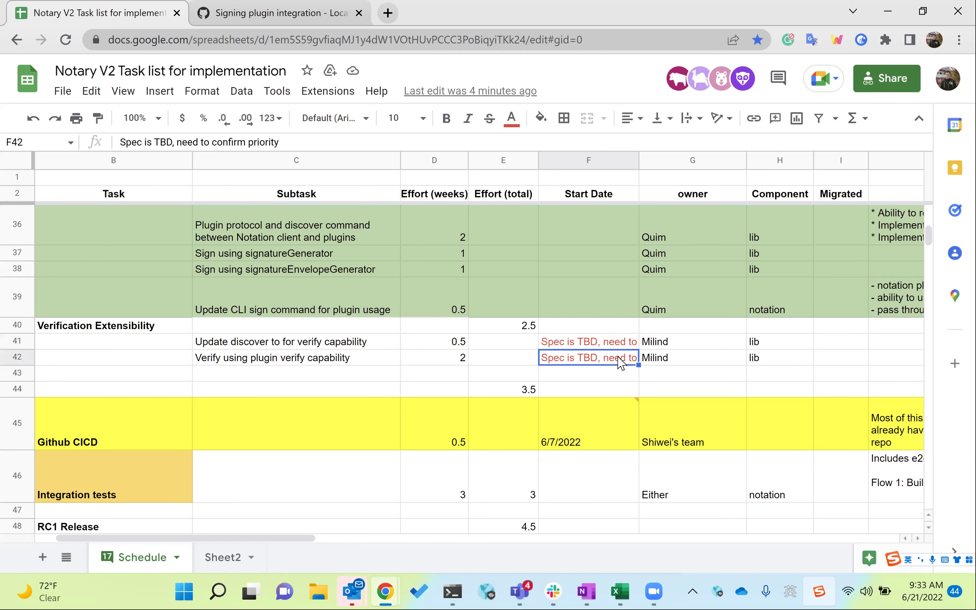
click(615, 346)
click(606, 365)
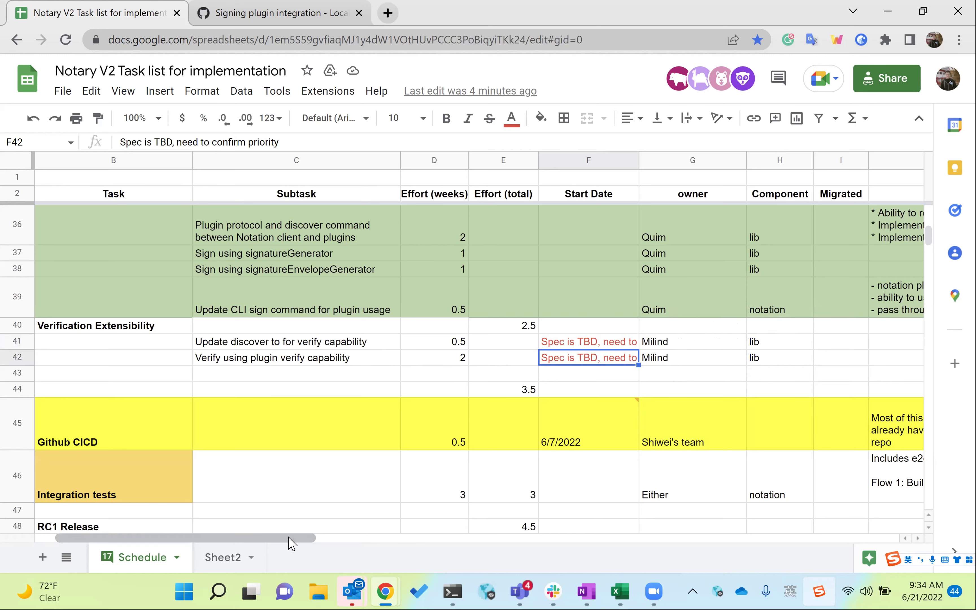
drag(291, 542, 300, 546)
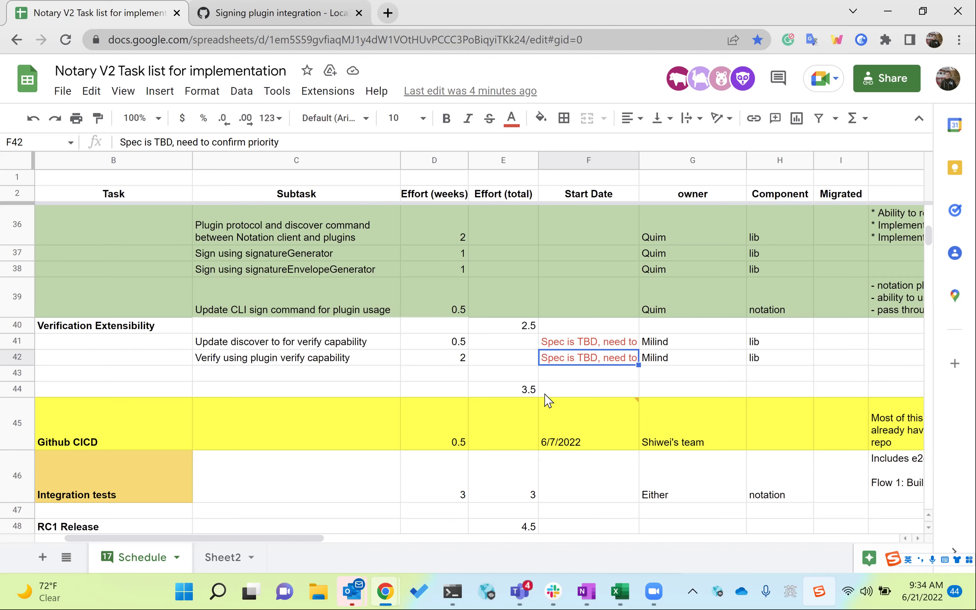
mouse_move(577, 405)
Review the Verify command subtask in row 34, including its comments, owner and start date note
scroll(481, 385, up, 3)
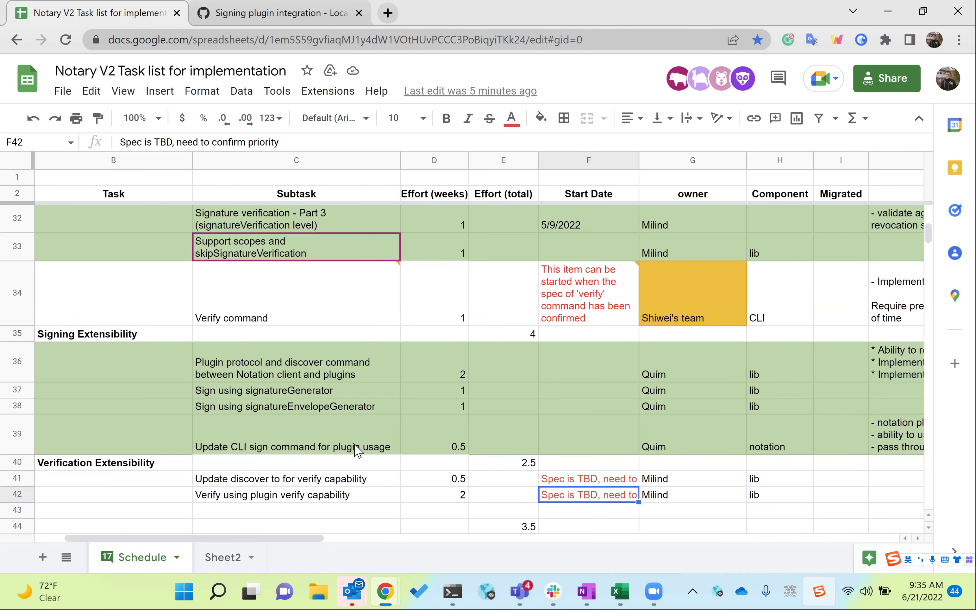
scroll(351, 399, up, 3)
mouse_move(268, 436)
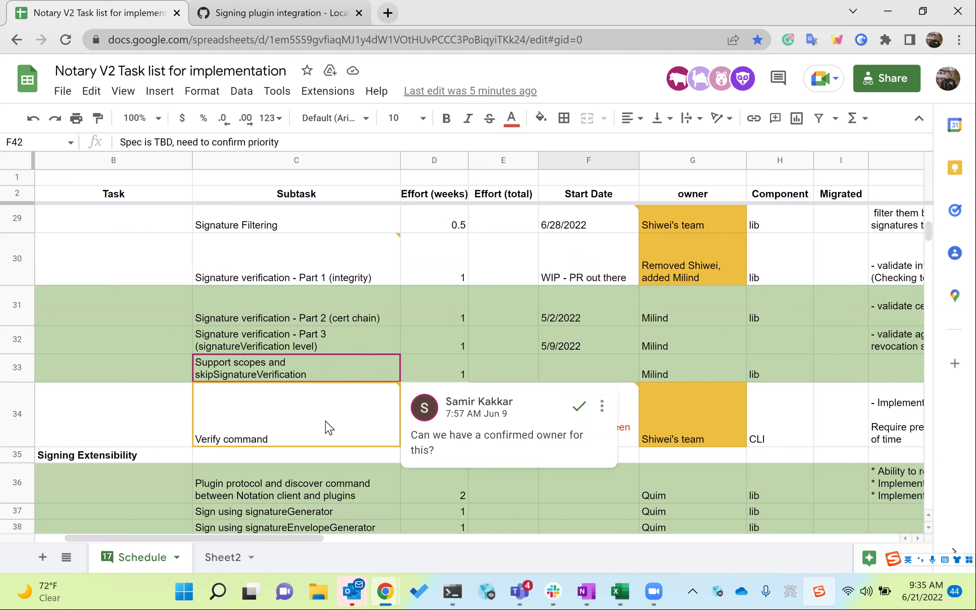
click(429, 434)
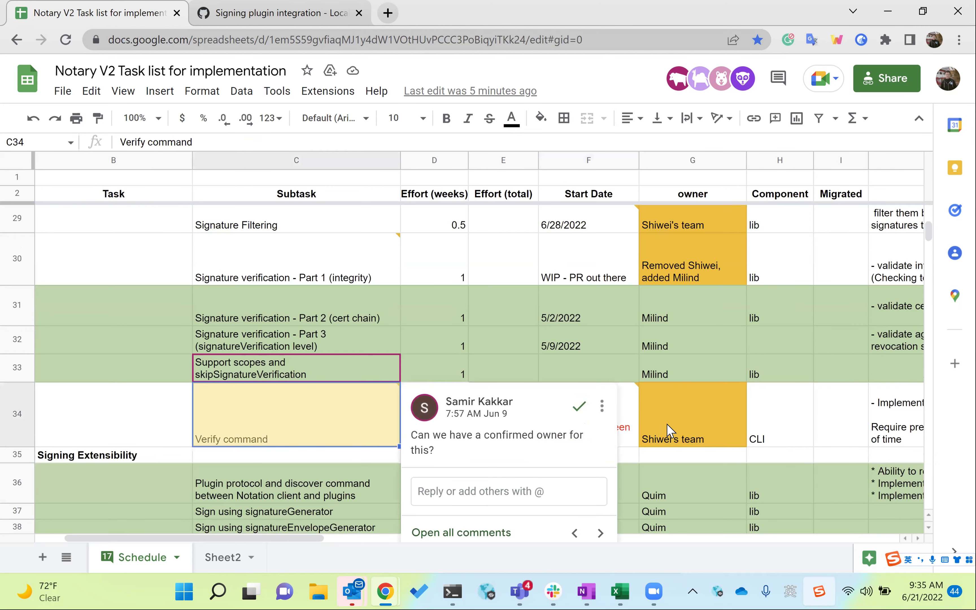
click(670, 432)
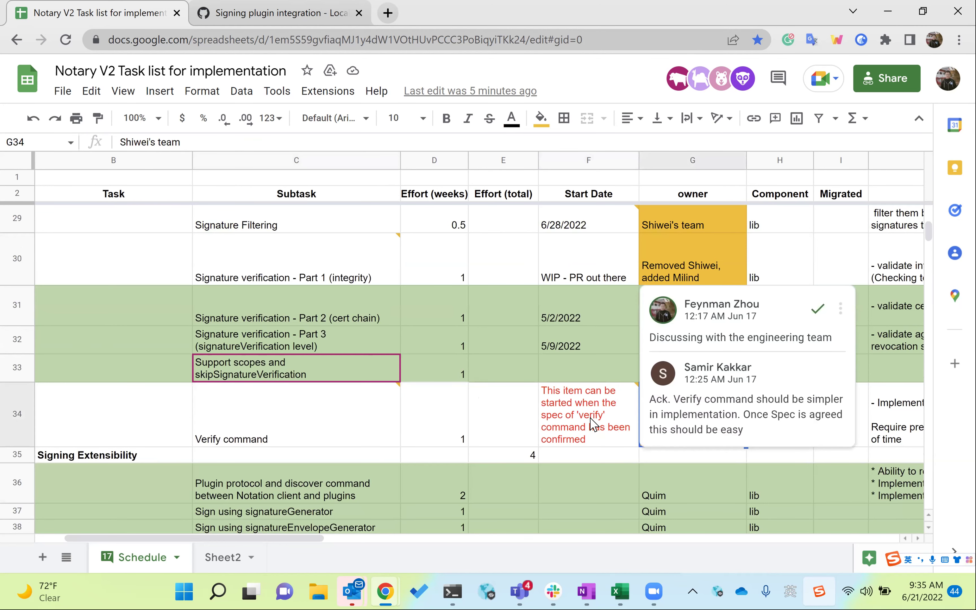
click(589, 443)
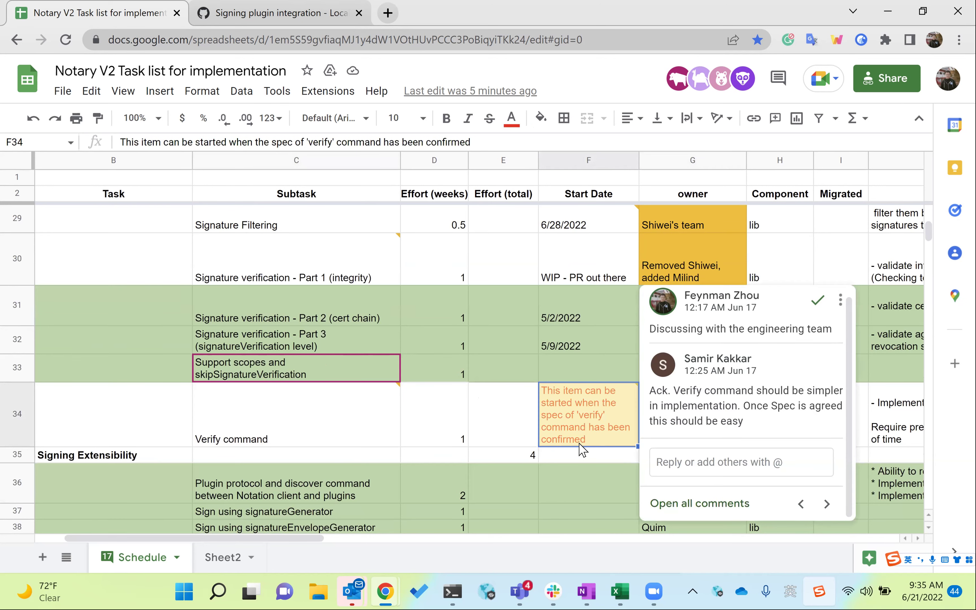
click(503, 426)
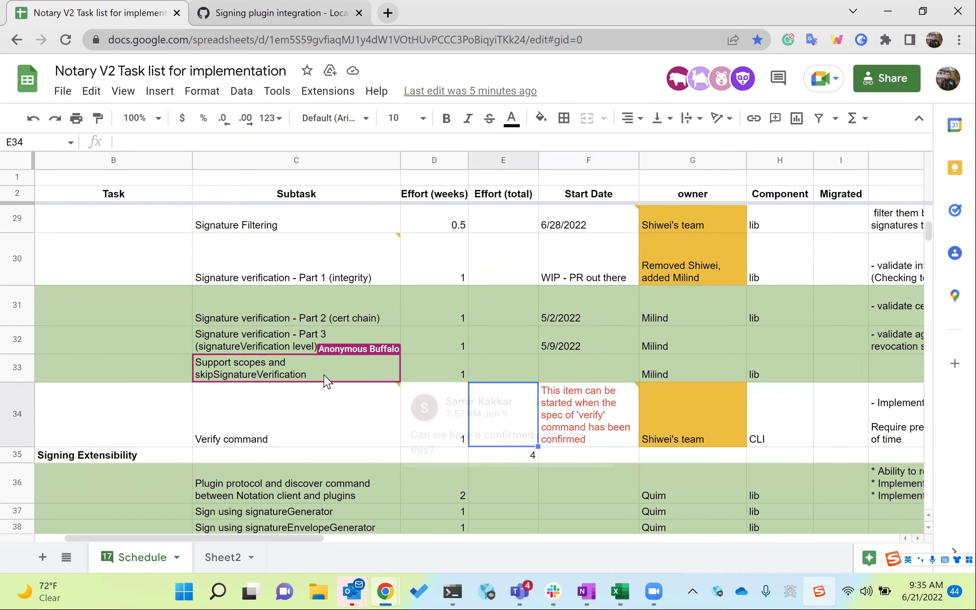
Read the comment on Signature retrieval and the Description and Github Issue entries of the signature subtasks in rows 27 to 34
scroll(308, 370, up, 3)
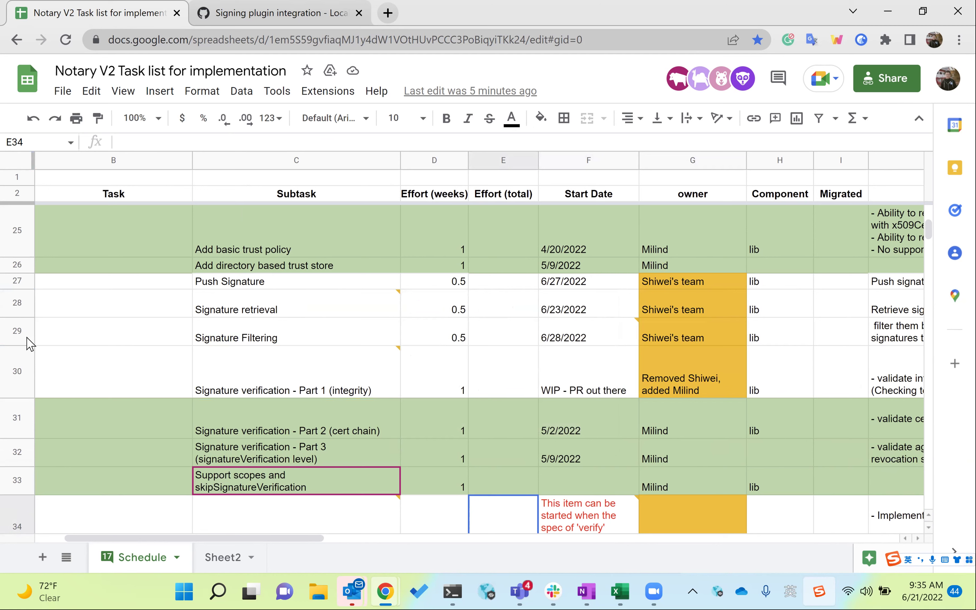
mouse_move(291, 299)
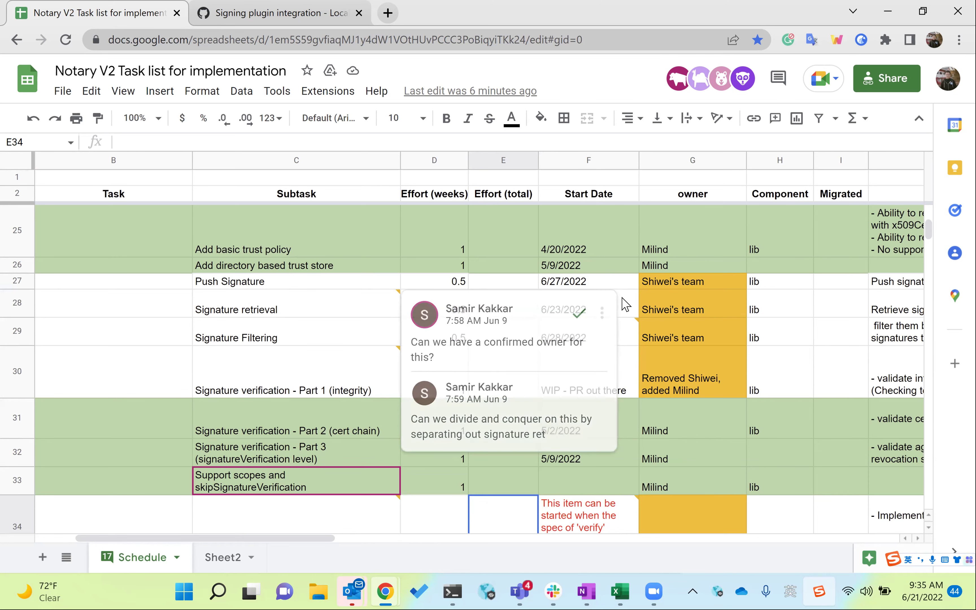
drag(297, 543, 503, 553)
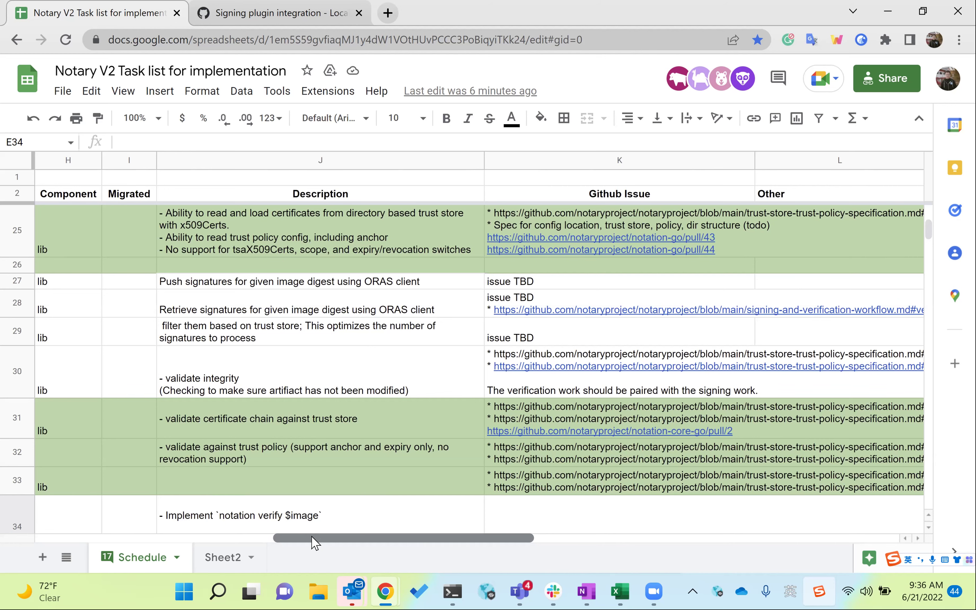
Select the Push Signature subtask in row 27 and review its start date, owner, description and Github Issue entry
scroll(497, 333, right, 2)
scroll(496, 333, left, 10)
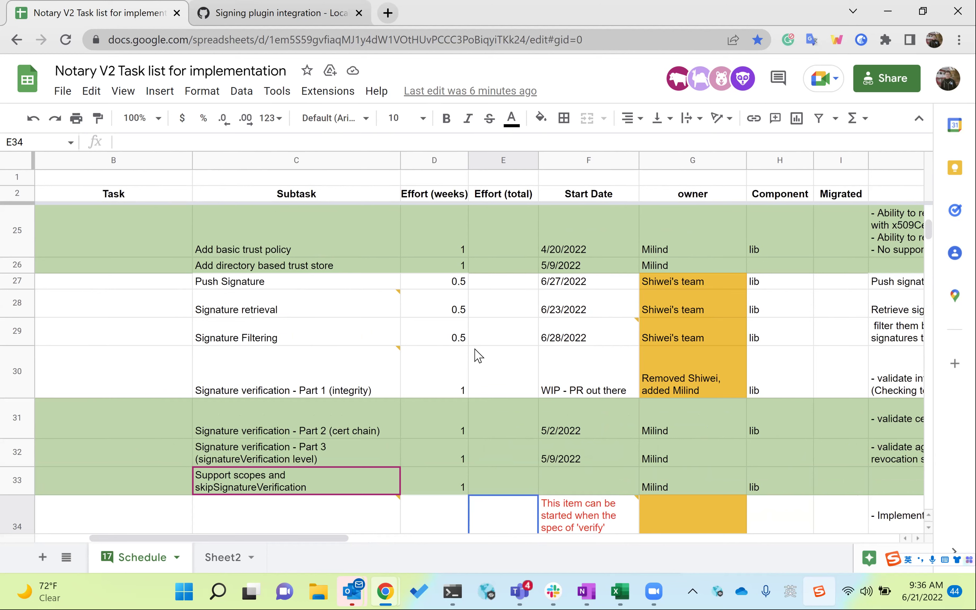
mouse_move(282, 293)
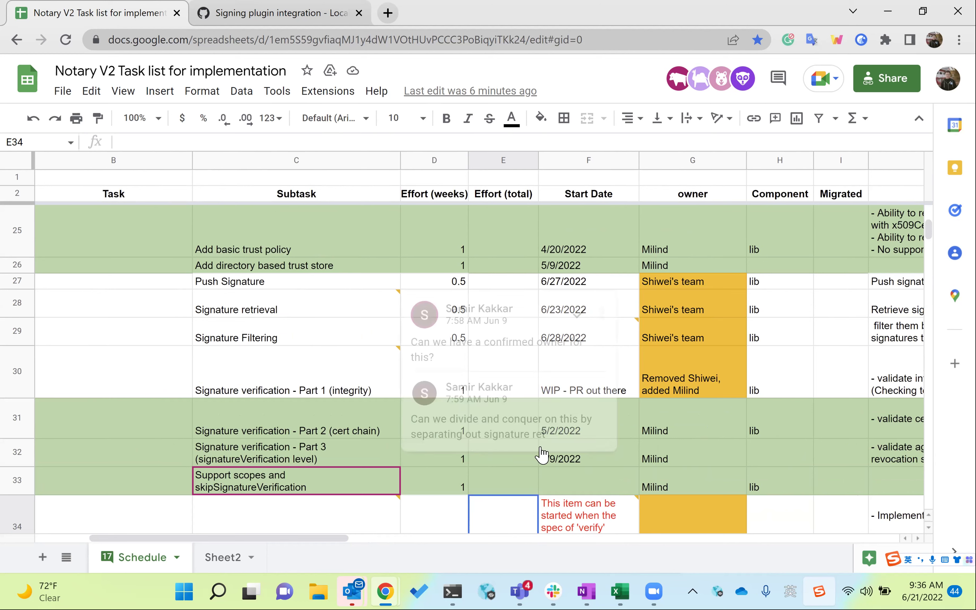
click(524, 452)
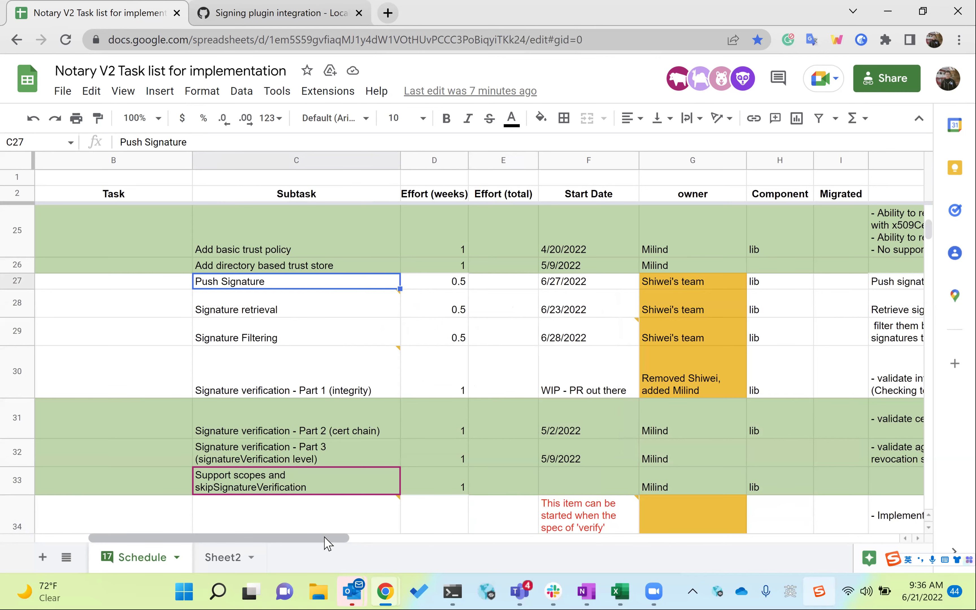
scroll(331, 544, right, 2)
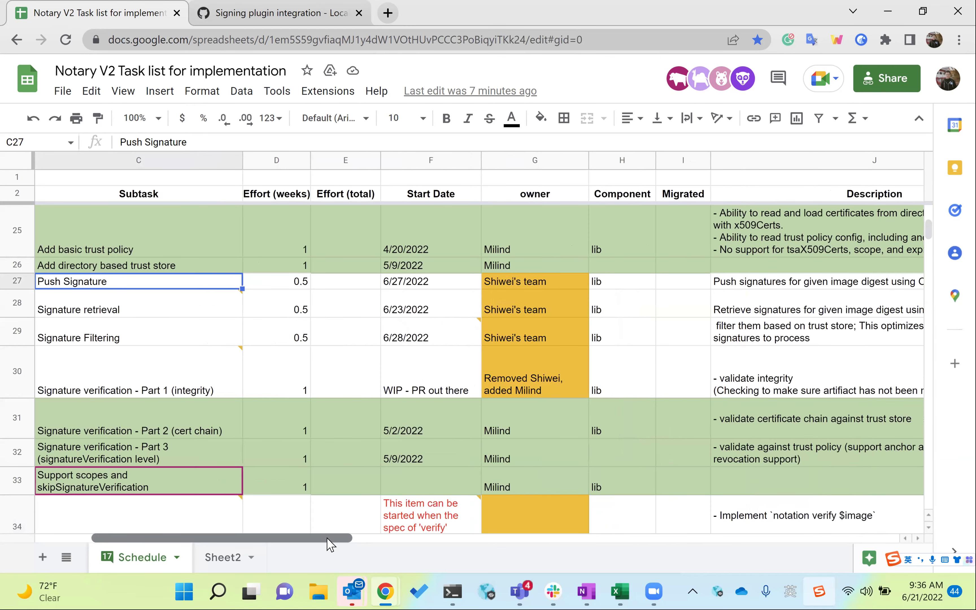
drag(343, 539, 533, 289)
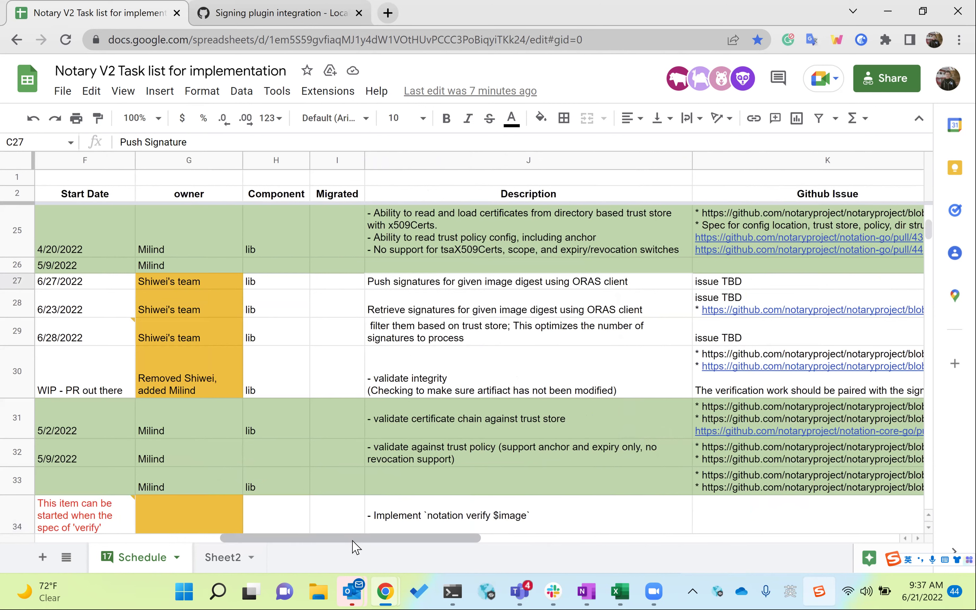
drag(354, 542, 313, 540)
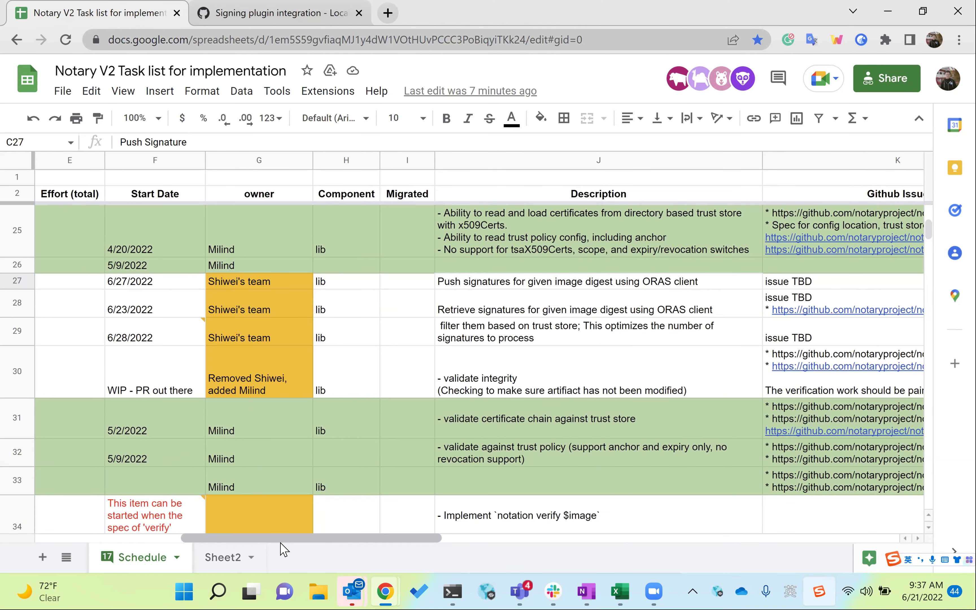
Check the owners and start dates of the signature subtasks in rows 27 to 30 and read the comment on Signature verification - Part 1
scroll(463, 501, left, 3)
scroll(469, 351, left, 2)
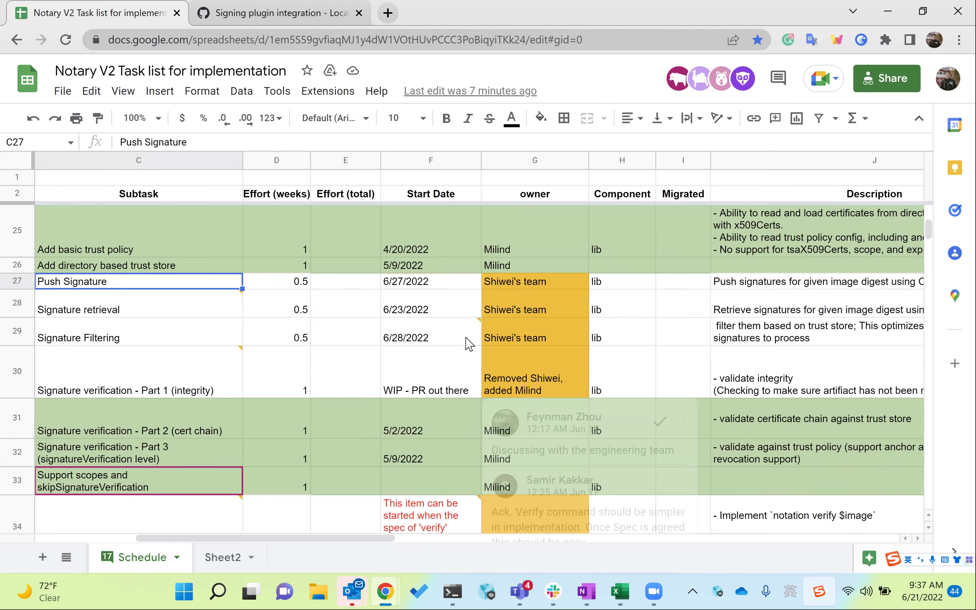
mouse_move(468, 344)
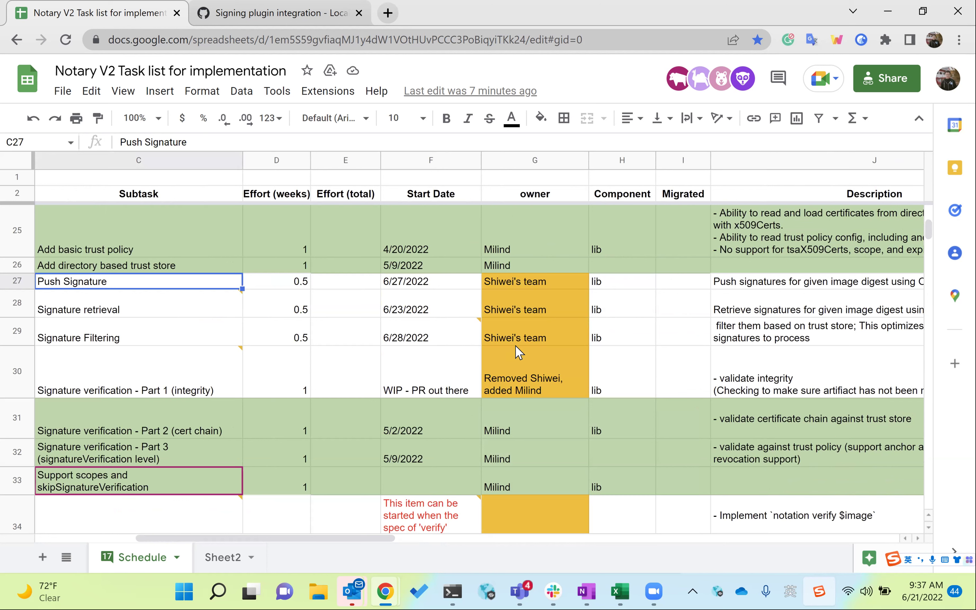
mouse_move(208, 370)
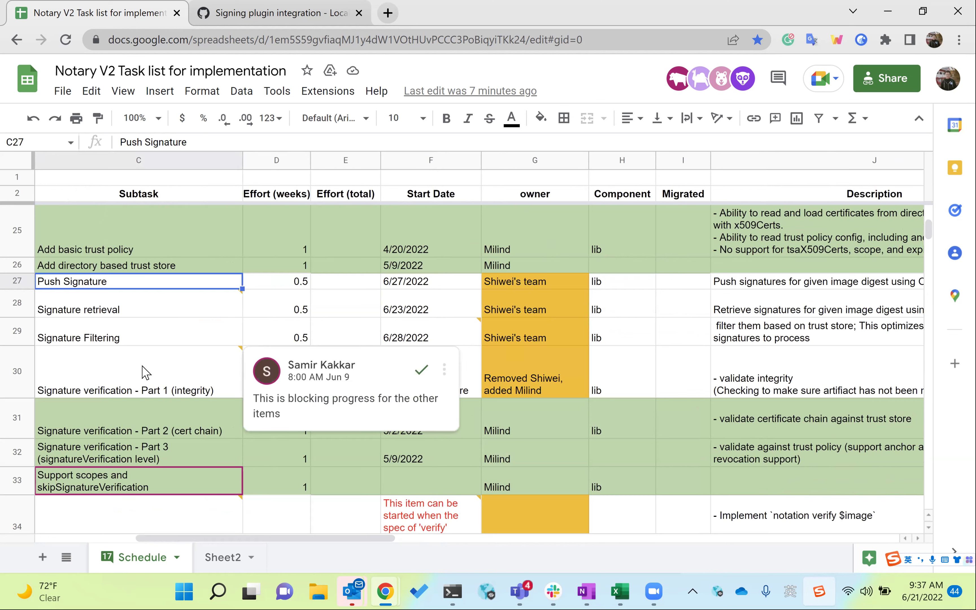
mouse_move(171, 344)
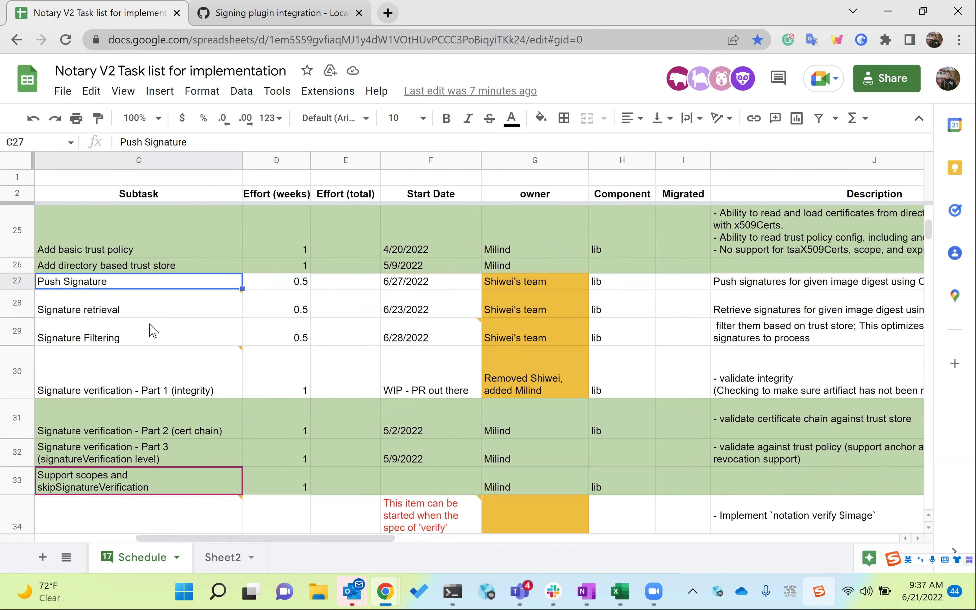
Select Implementation for dir structure in row 23 and review its description, Github Issue and Other entries, start date and comment
scroll(166, 358, up, 3)
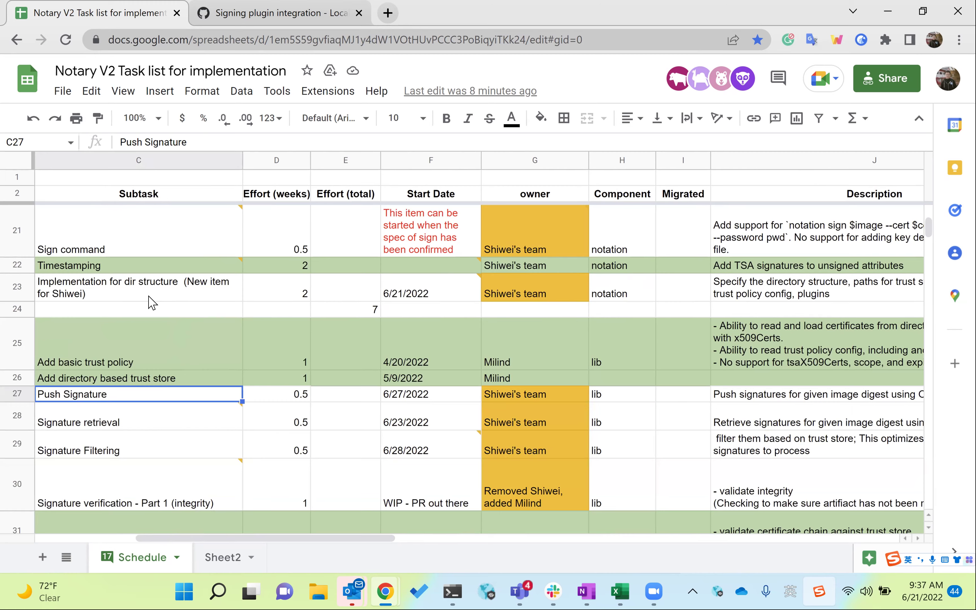
scroll(144, 413, up, 2)
click(146, 411)
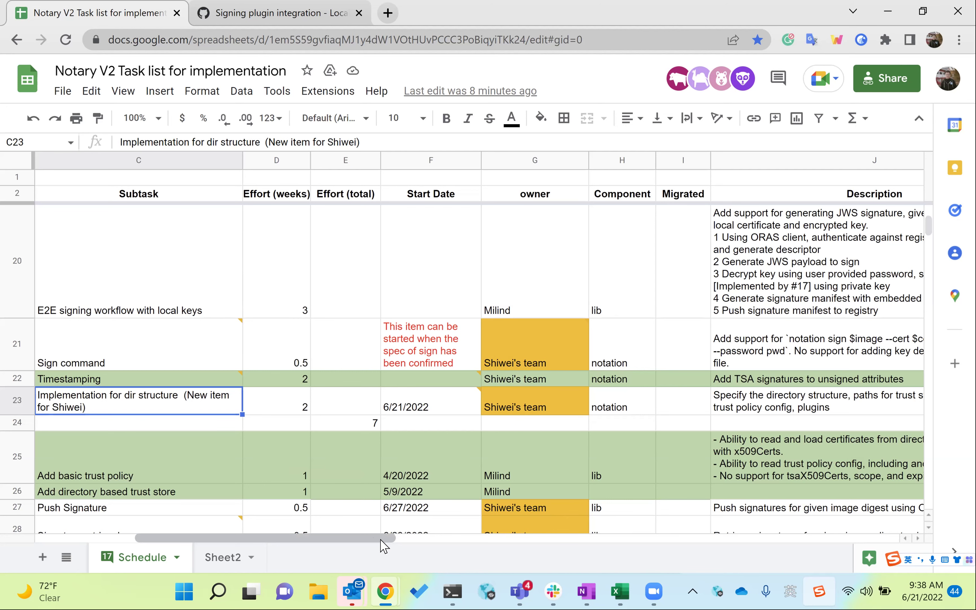
scroll(525, 548, right, 3)
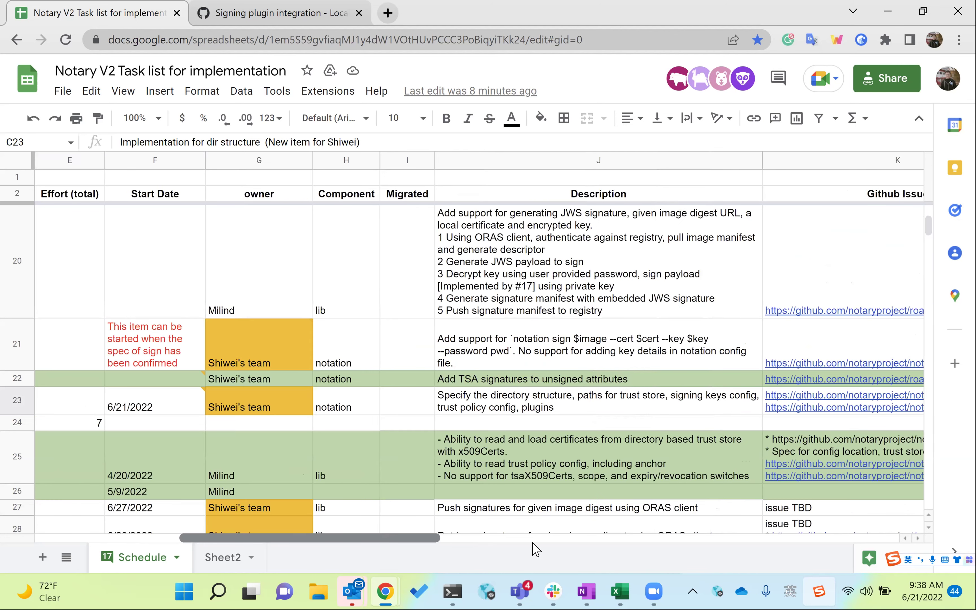
scroll(584, 551, right, 5)
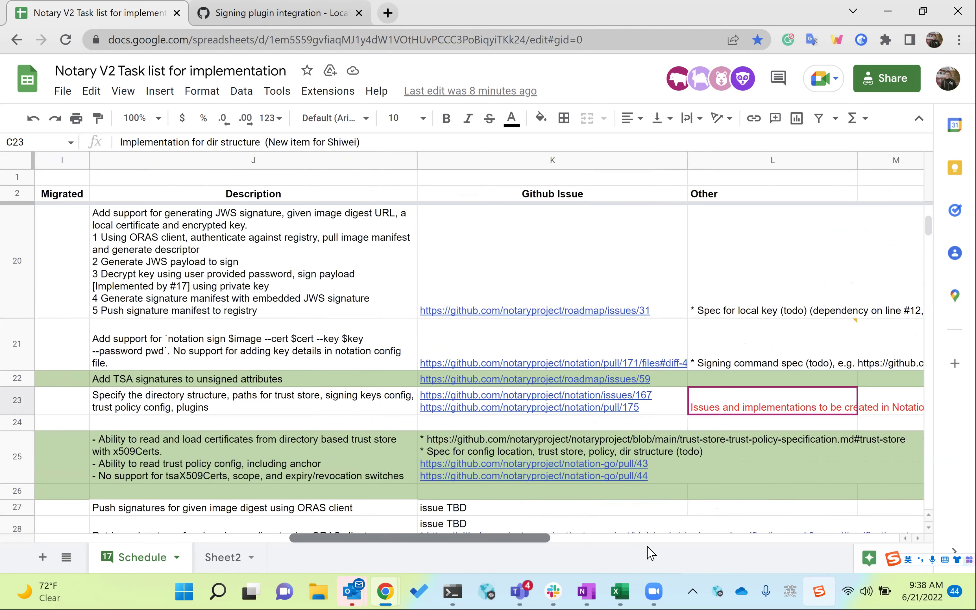
scroll(726, 536, right, 2)
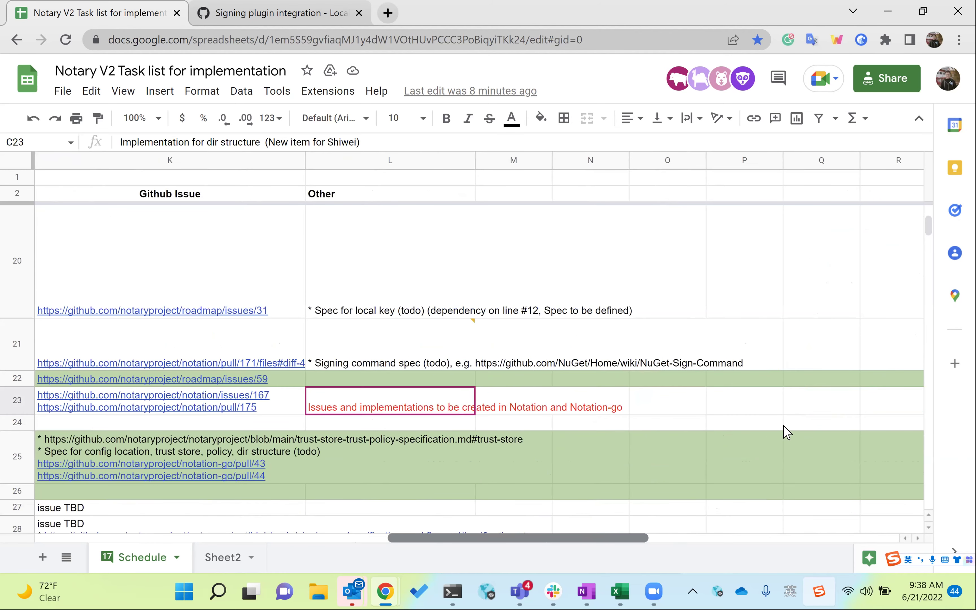
scroll(787, 410, left, 2)
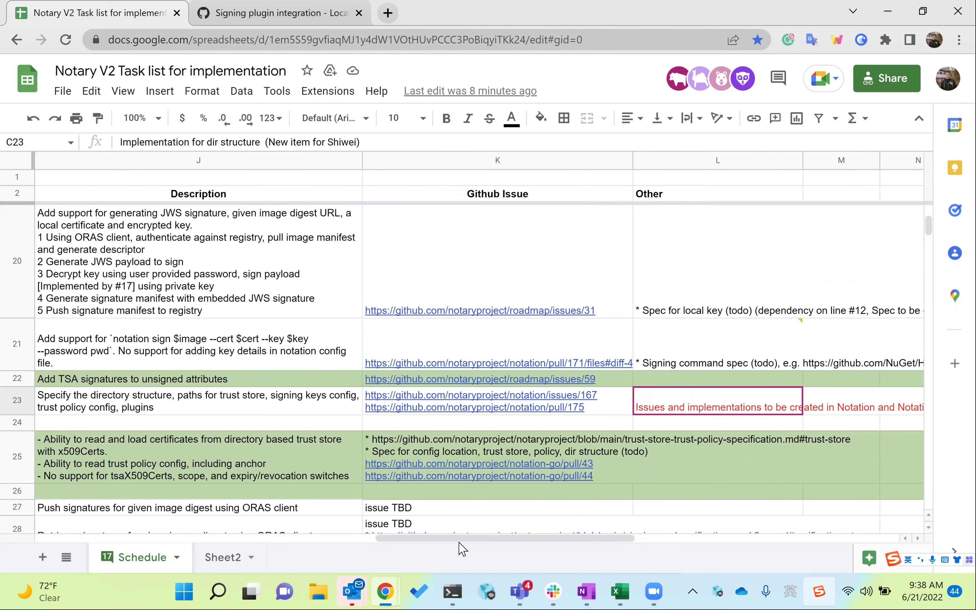
drag(407, 539, 317, 539)
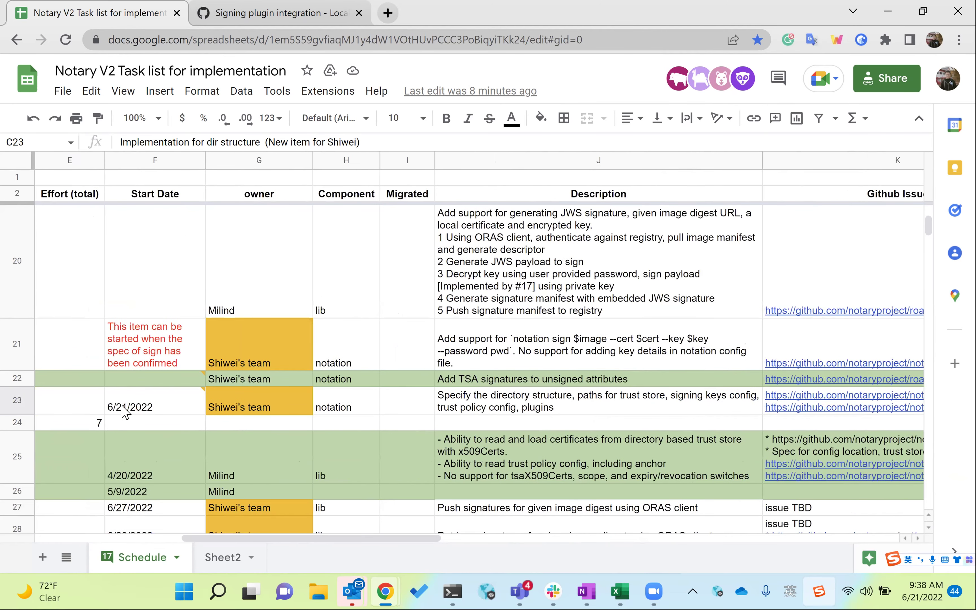
mouse_move(135, 411)
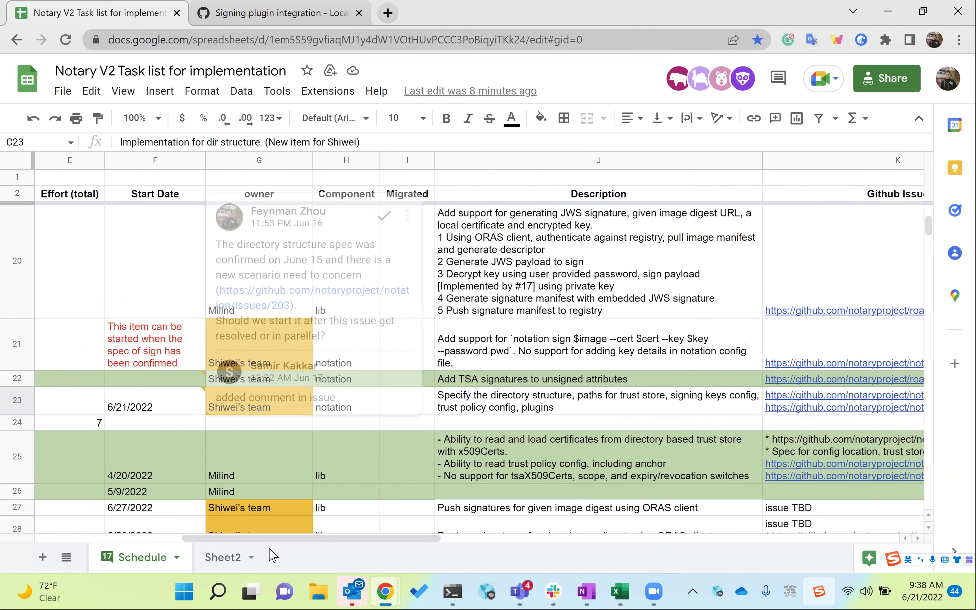
drag(275, 541, 184, 541)
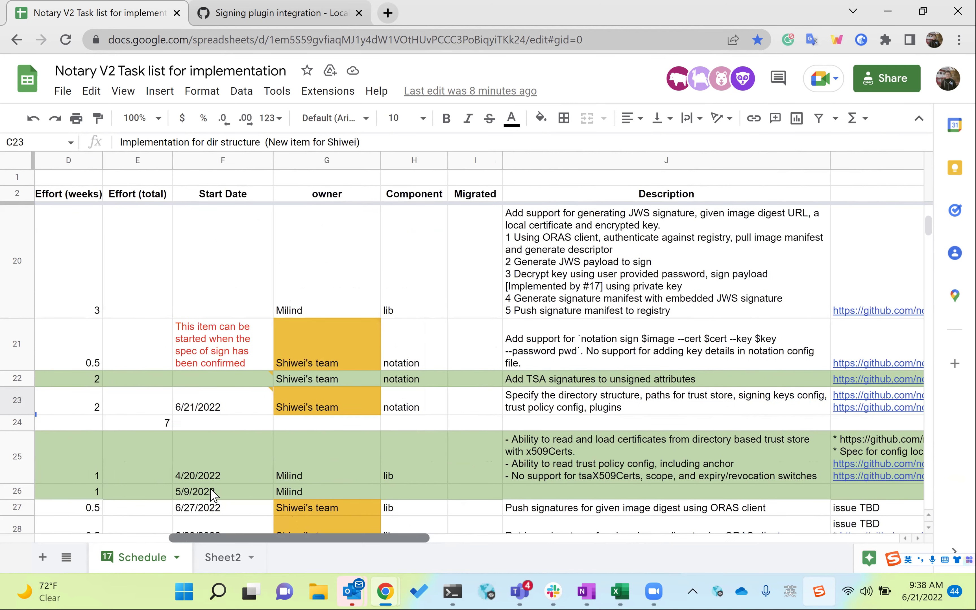
scroll(239, 365, left, 4)
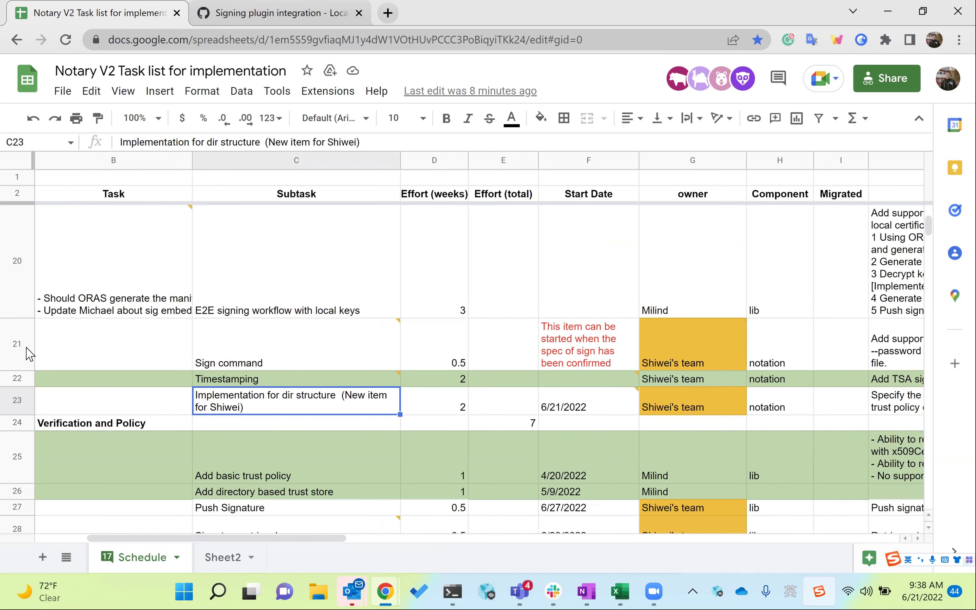
Select the Sign command row 21 and review its comment, start date note and owner
click(17, 343)
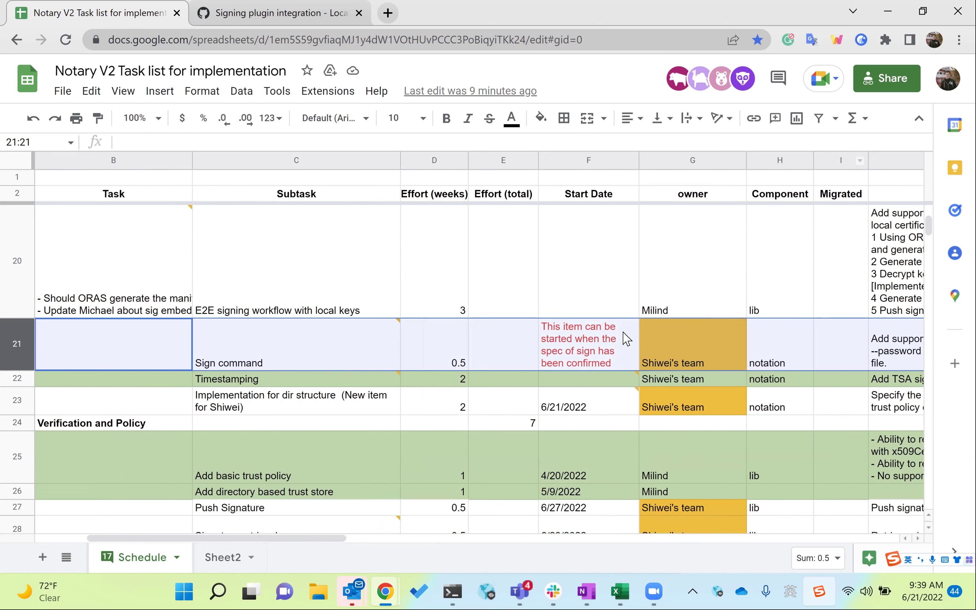
mouse_move(316, 350)
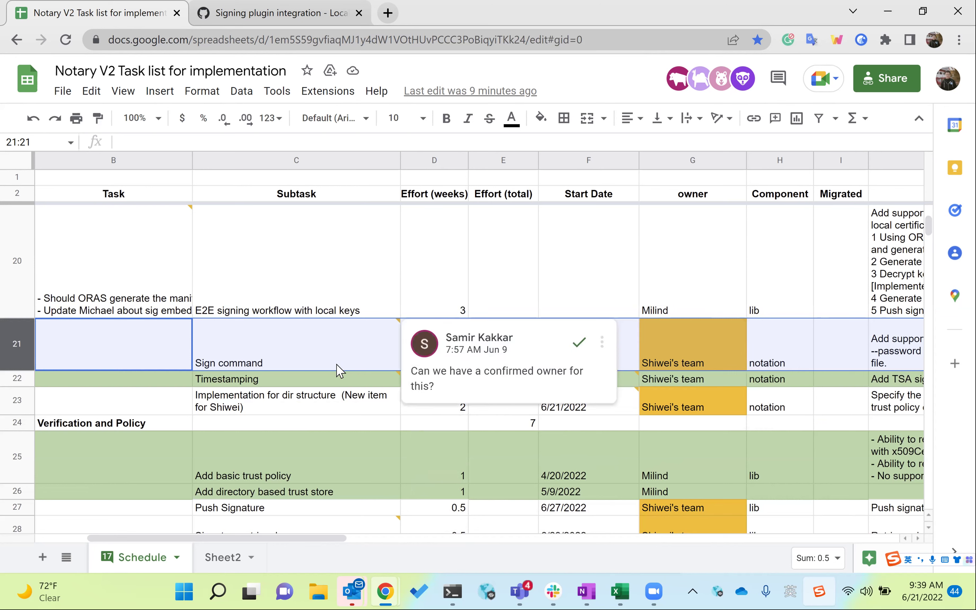
scroll(336, 365, up, 3)
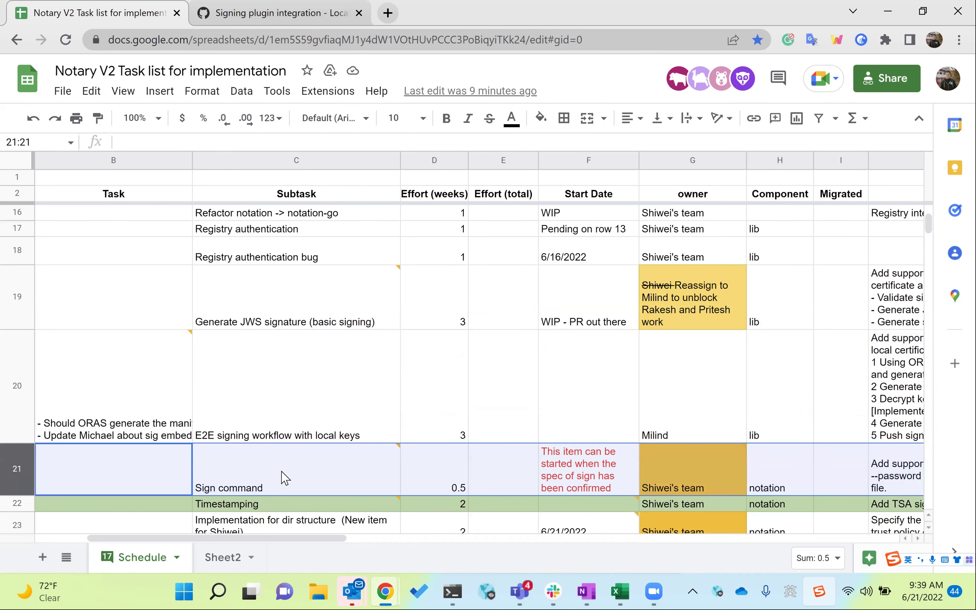
mouse_move(288, 486)
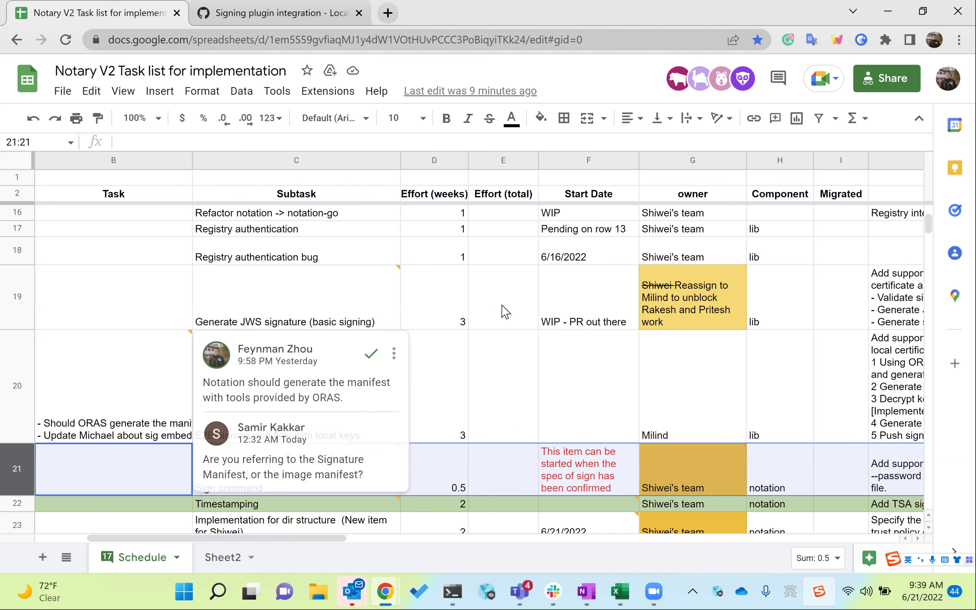
Review the Signing subtasks in rows 16 to 20, including the comments on Generate JWS signature and the status of Registry authentication
click(298, 422)
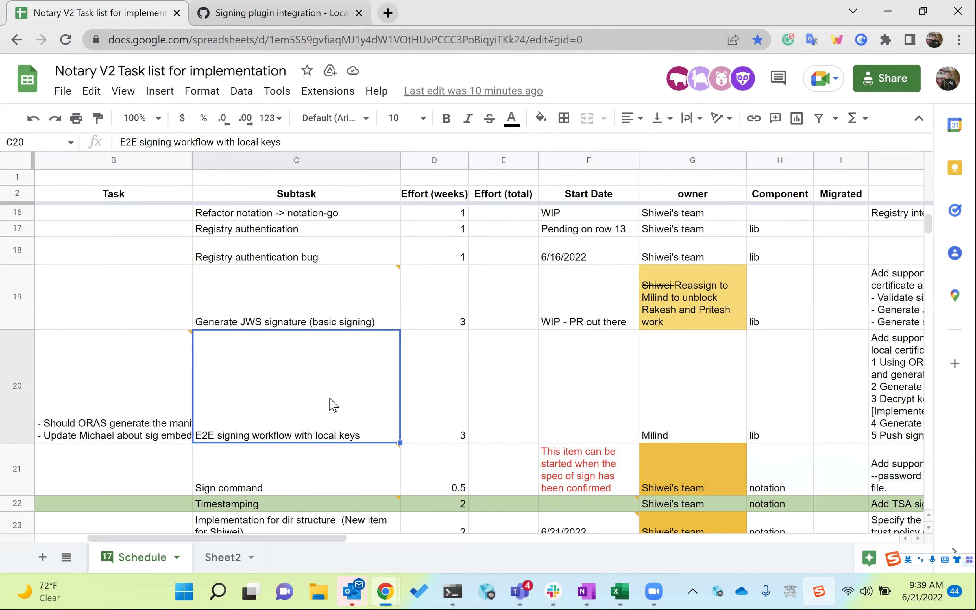
scroll(333, 404, up, 2)
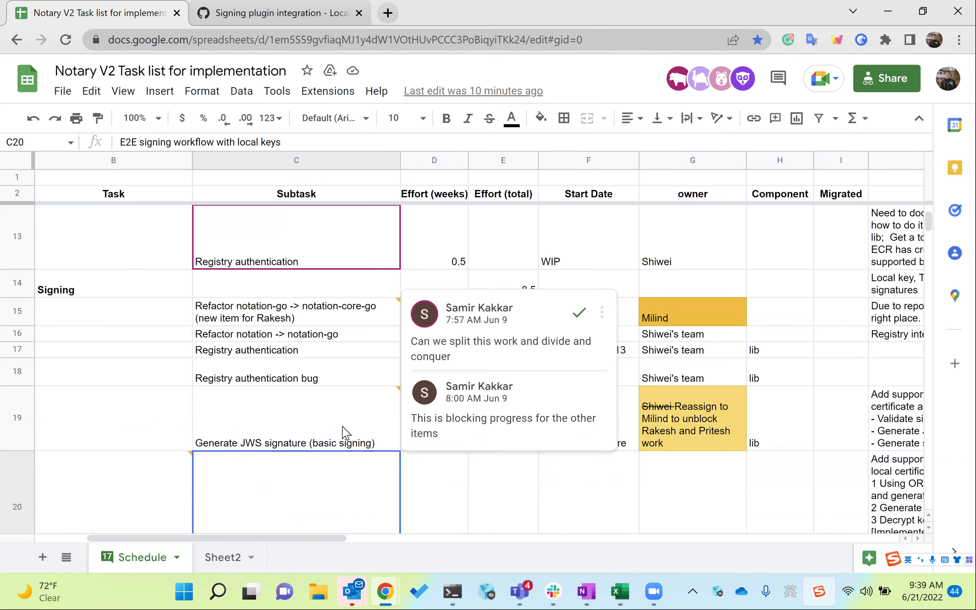
scroll(334, 423, down, 2)
scroll(333, 408, up, 3)
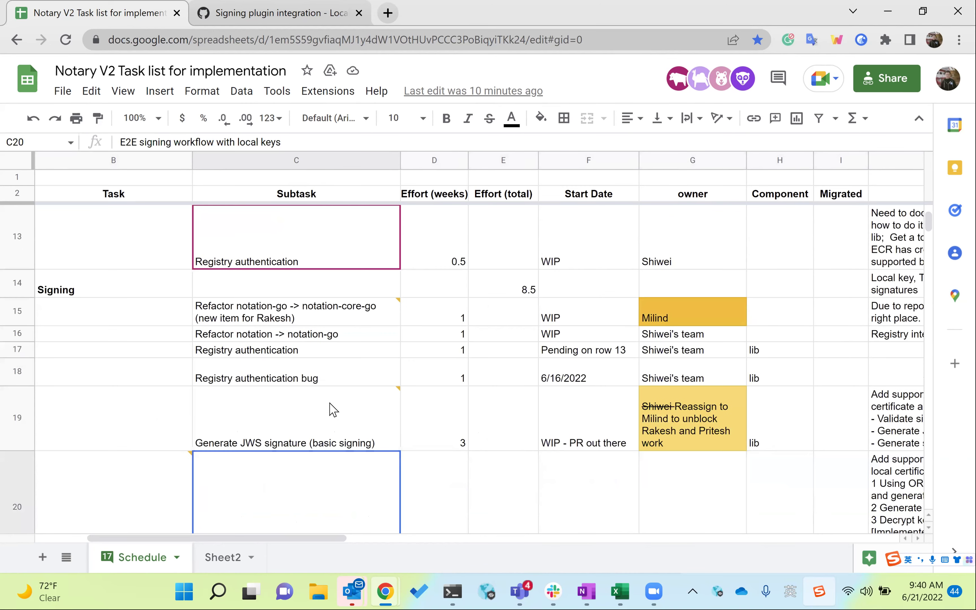
click(294, 335)
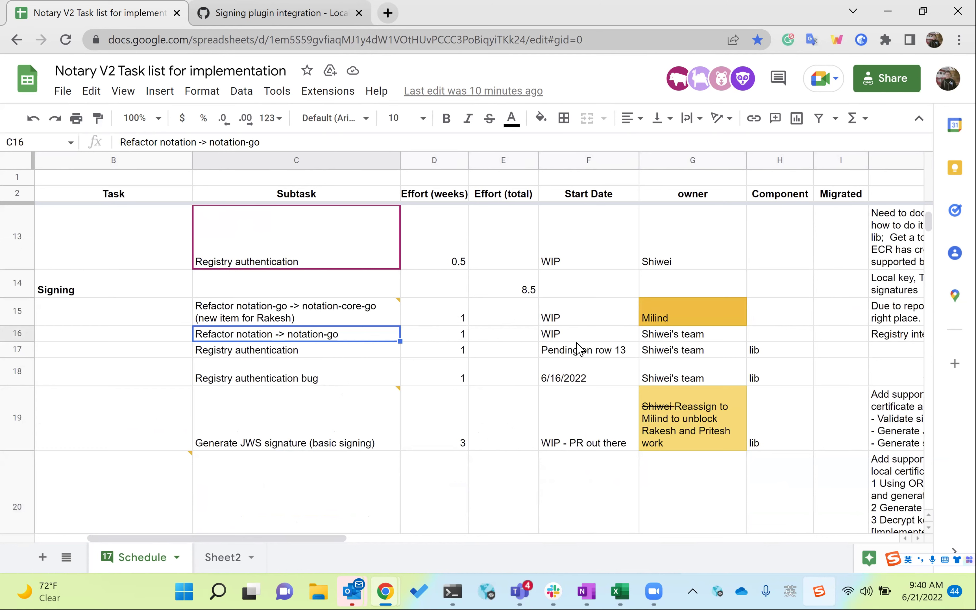
click(327, 355)
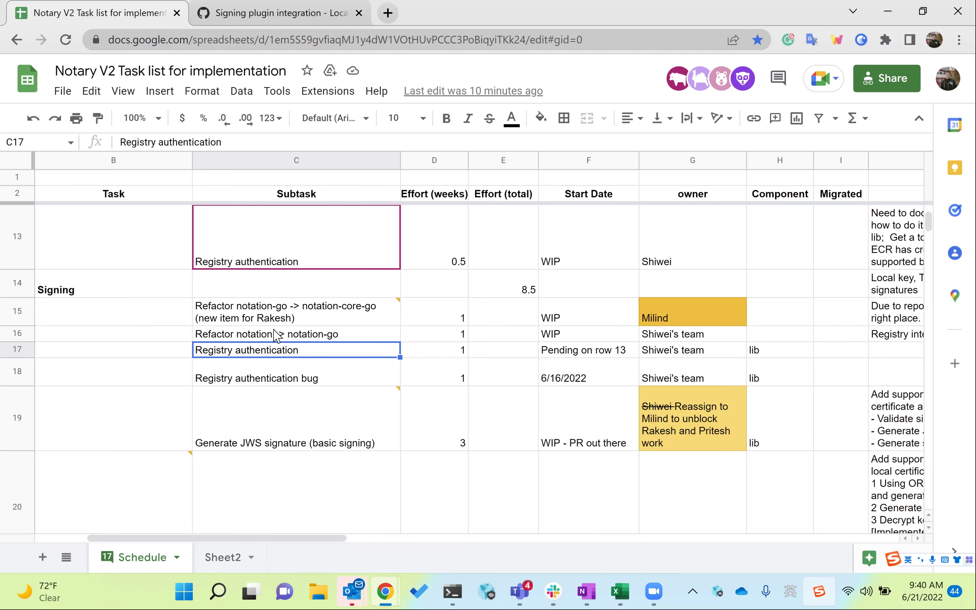
Review the Spec subtasks in rows 7 to 13, select Spec for config location and dir structure, and read the comment on the Signing command spec's owner
scroll(277, 335, up, 2)
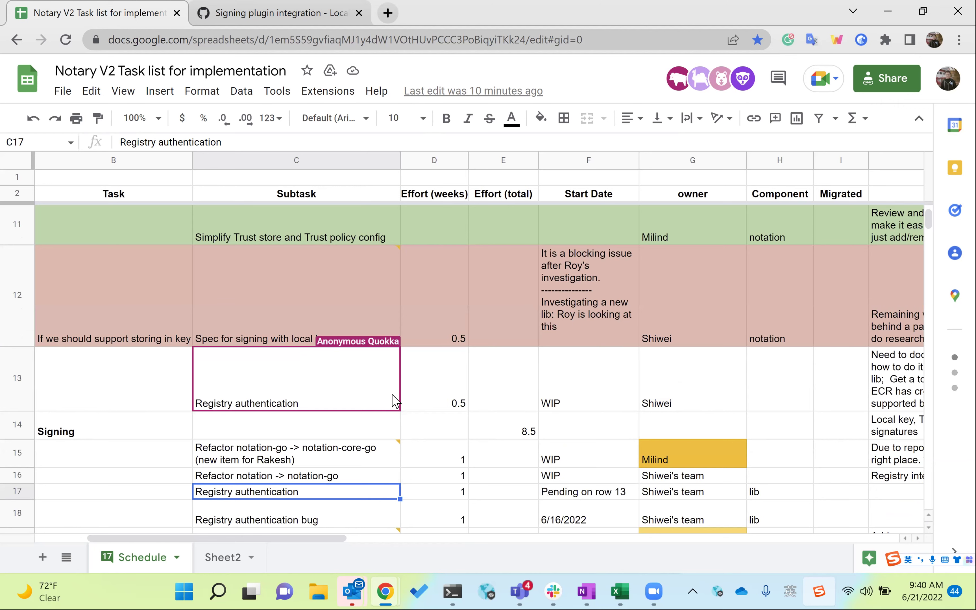
scroll(359, 387, up, 3)
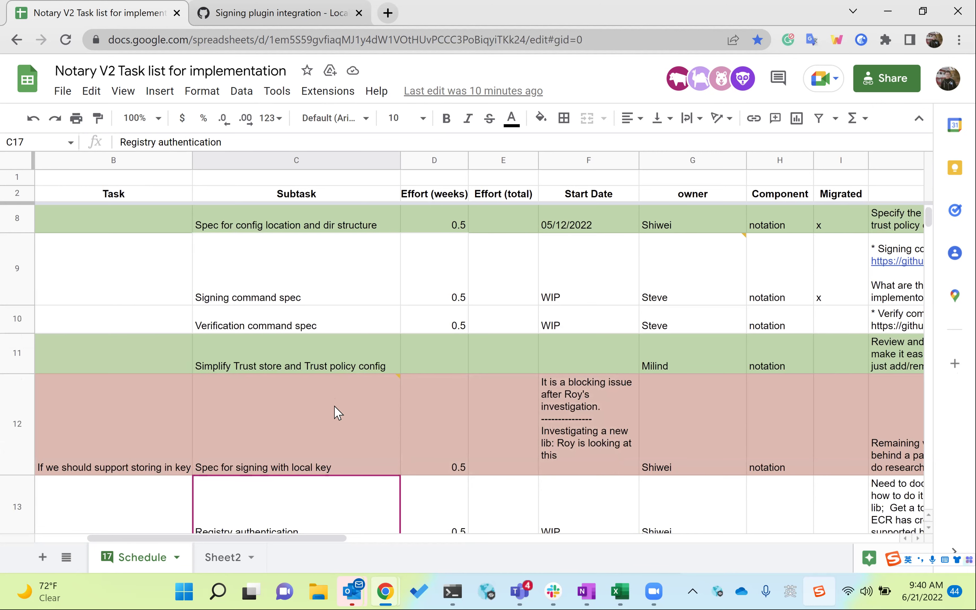
scroll(330, 401, up, 2)
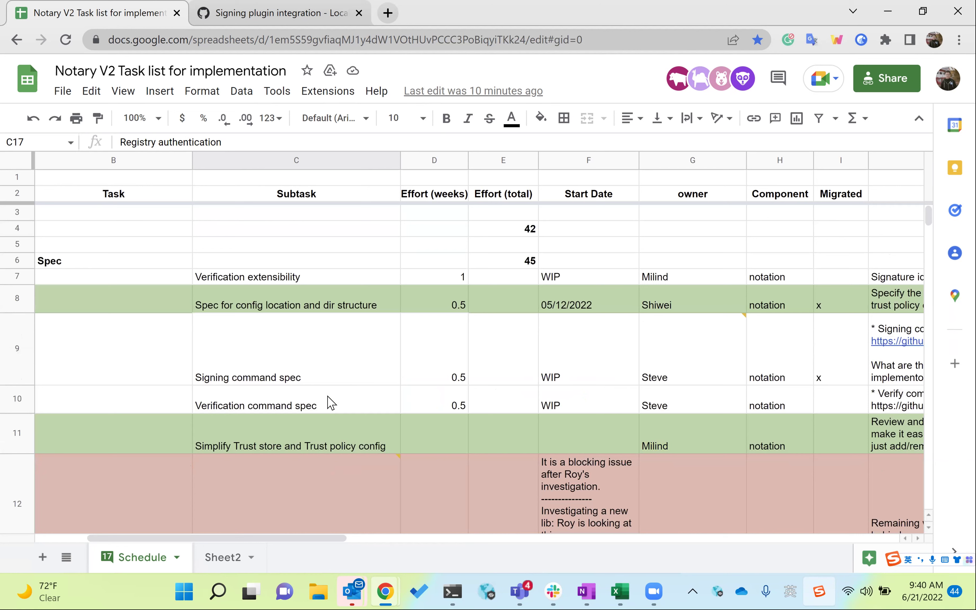
click(339, 309)
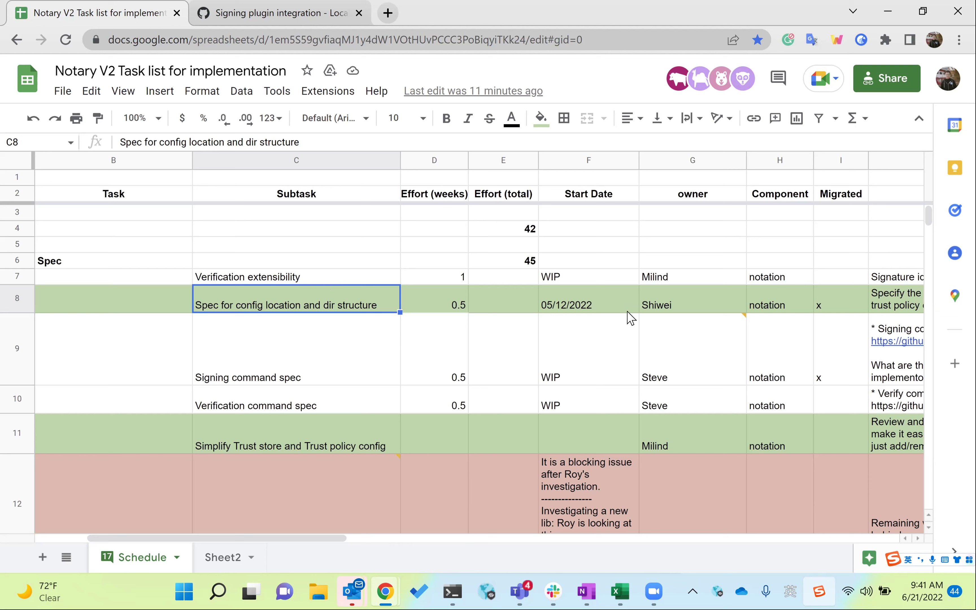
mouse_move(663, 328)
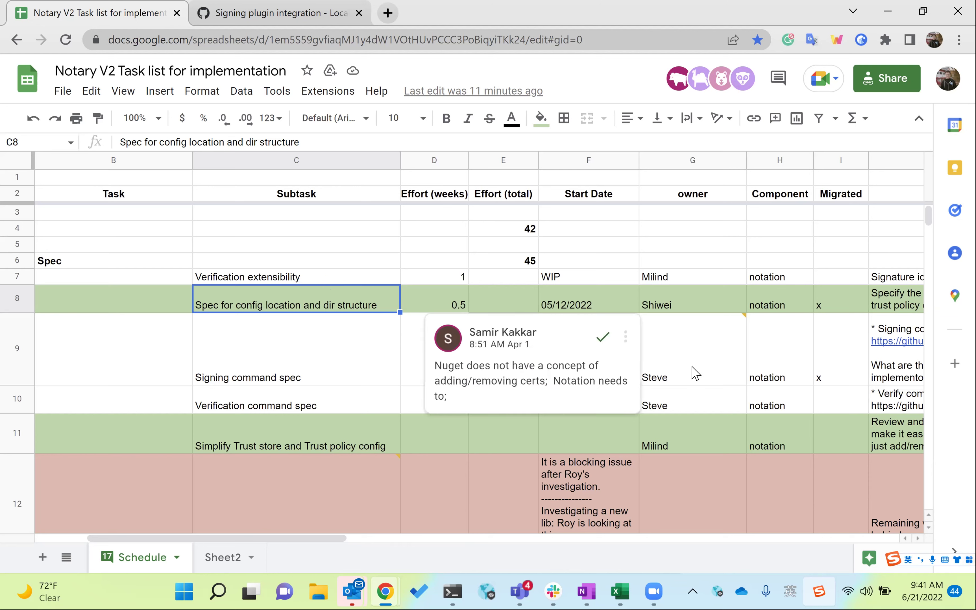
scroll(731, 369, down, 5)
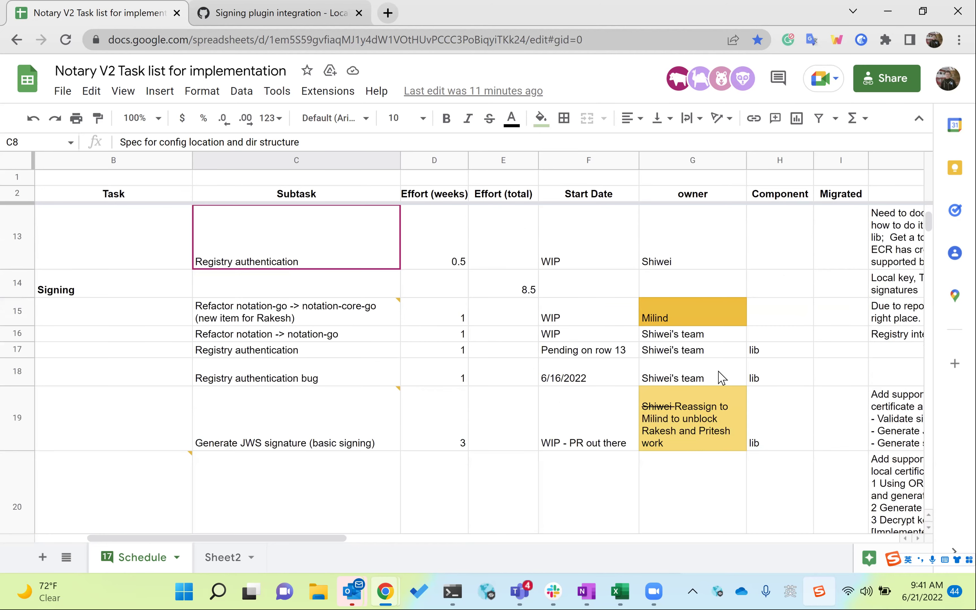
Review the Verification and Policy subtasks, select Push Signature in row 27, and read the comment on Signature verification - Part 1 (integrity)
scroll(622, 431, down, 3)
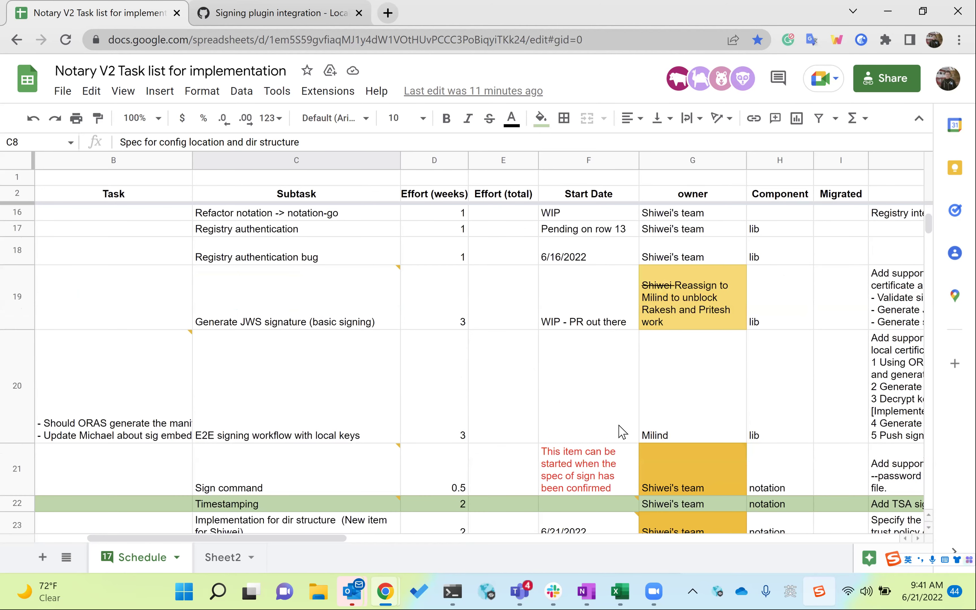
scroll(622, 432, down, 3)
scroll(622, 432, down, 10)
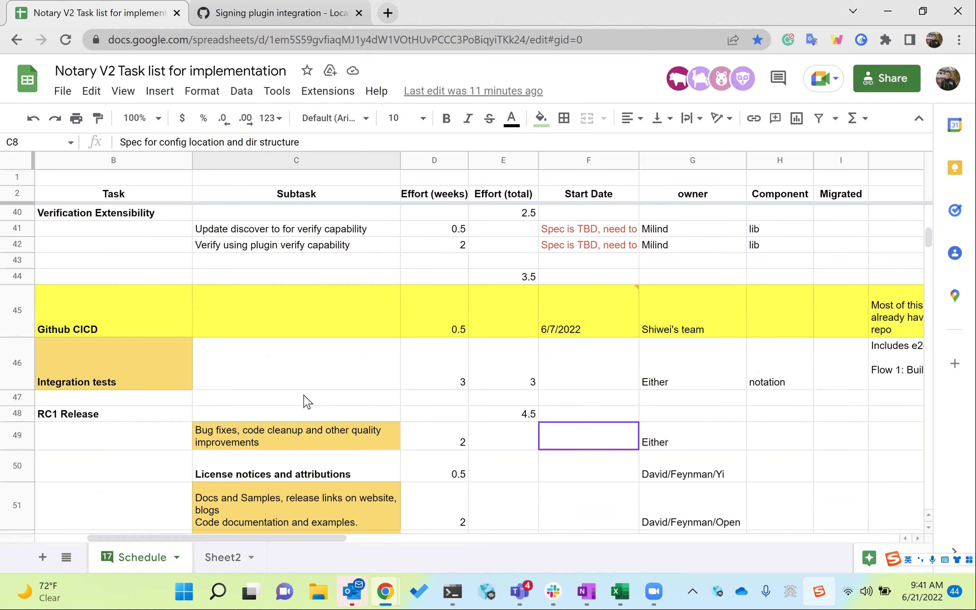
scroll(306, 401, up, 2)
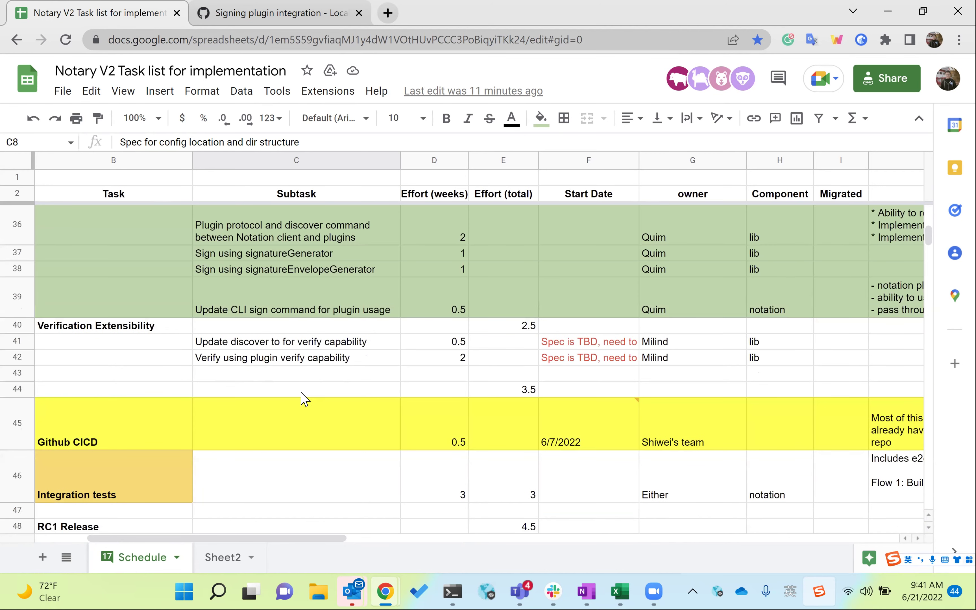
scroll(306, 402, up, 5)
click(273, 285)
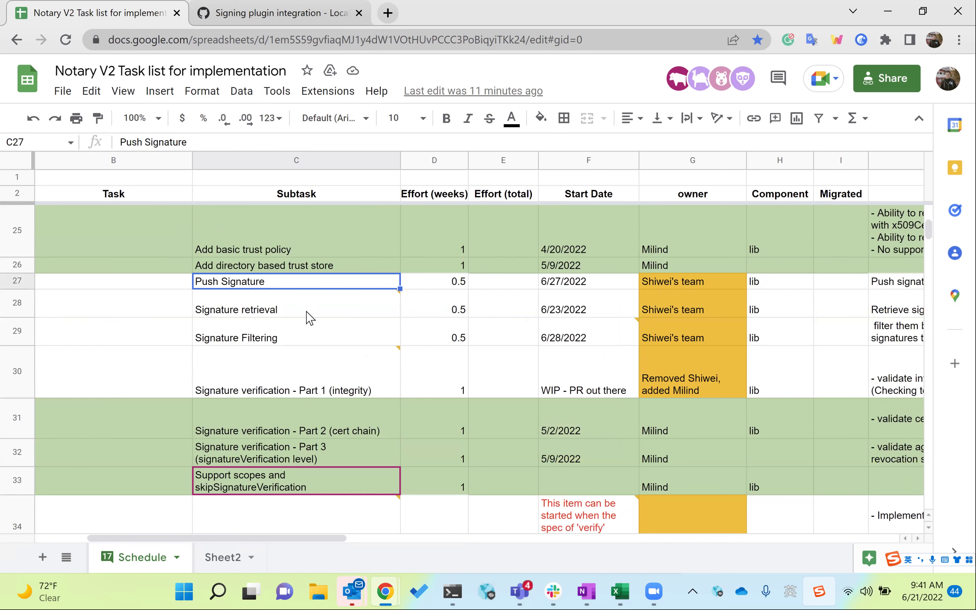
mouse_move(290, 305)
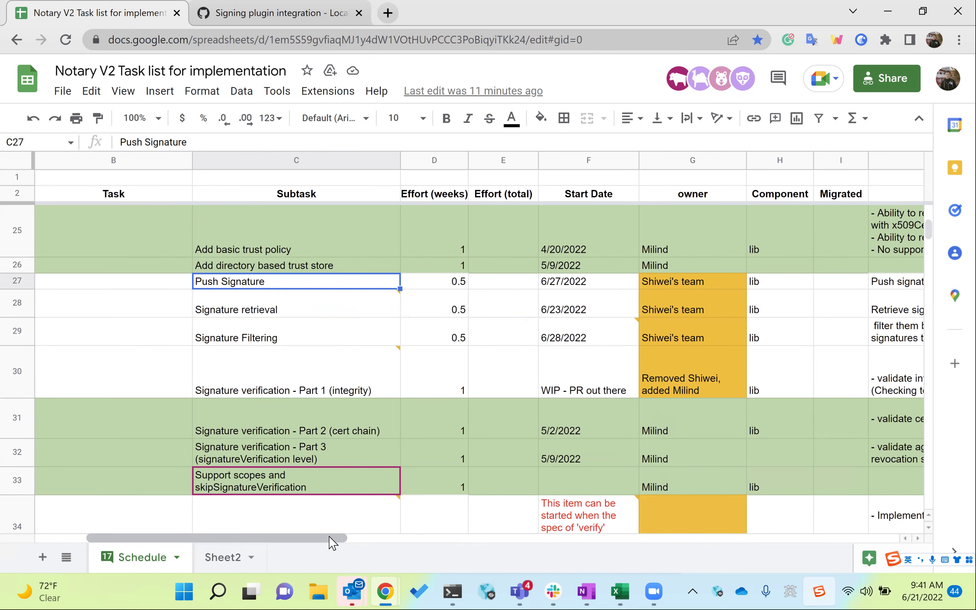
drag(329, 539, 350, 537)
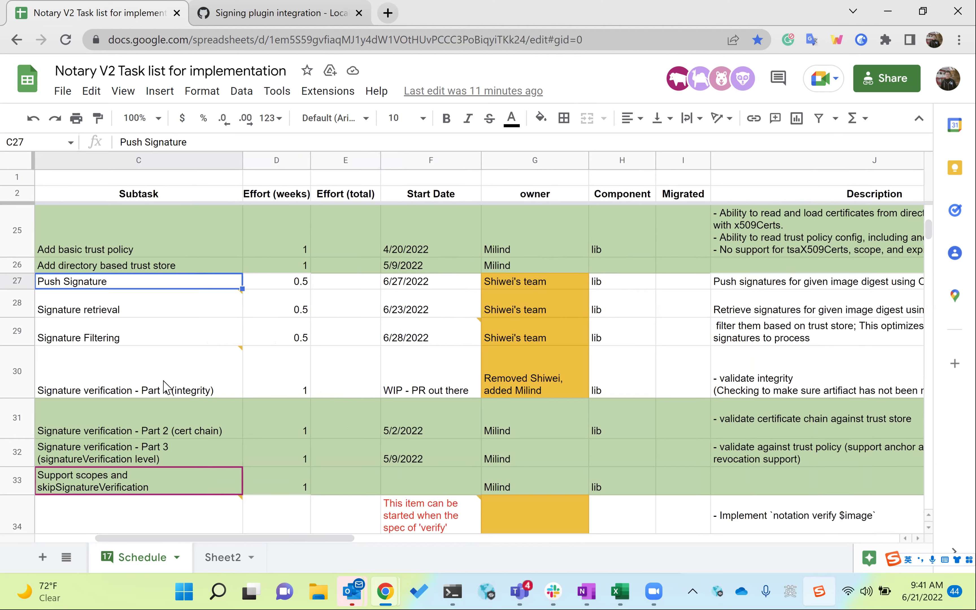
mouse_move(165, 385)
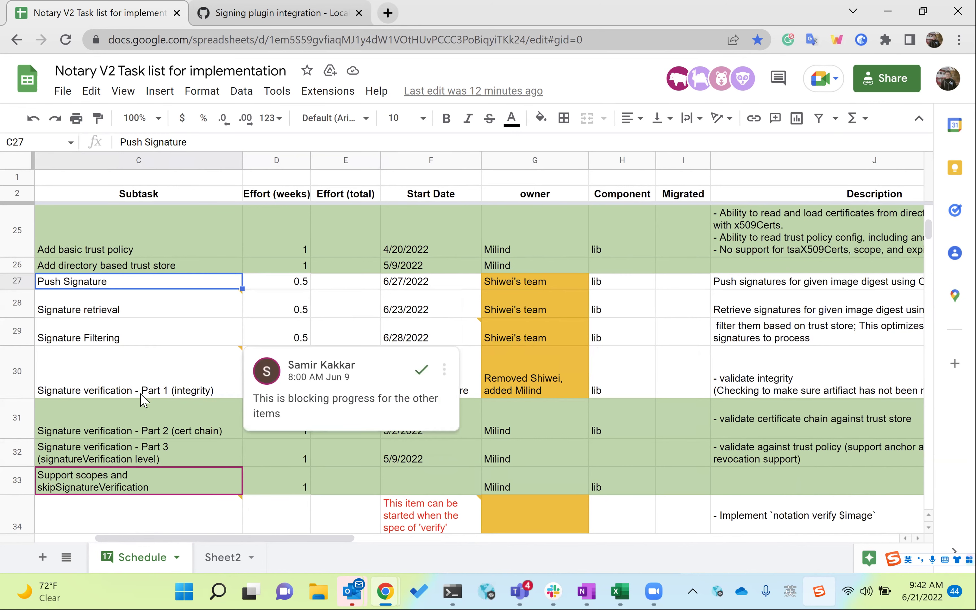
Review the spec subtasks, select Registry authentication in row 13, and read the comments on Signature retrieval in row 28
scroll(142, 399, up, 10)
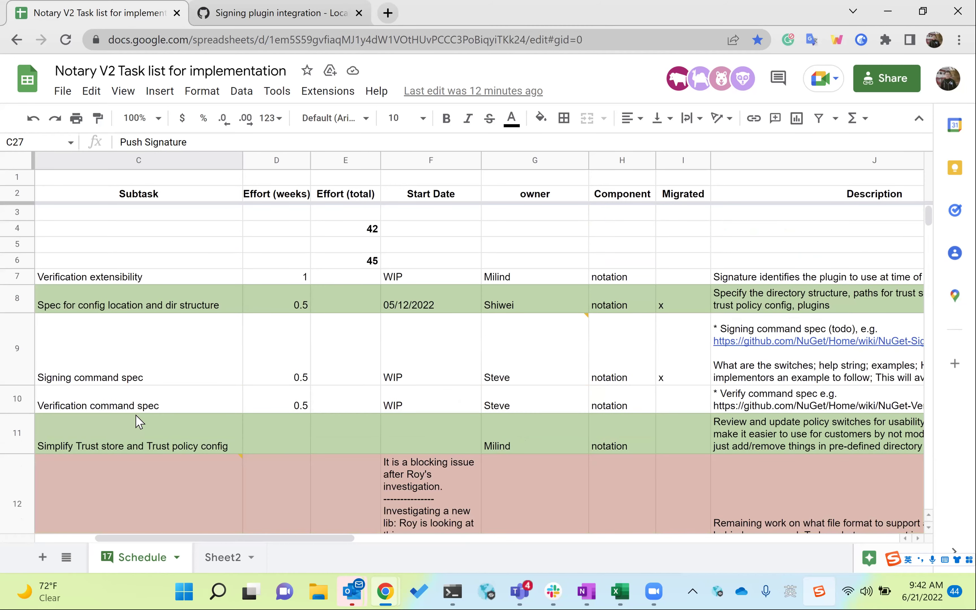
scroll(125, 428, down, 3)
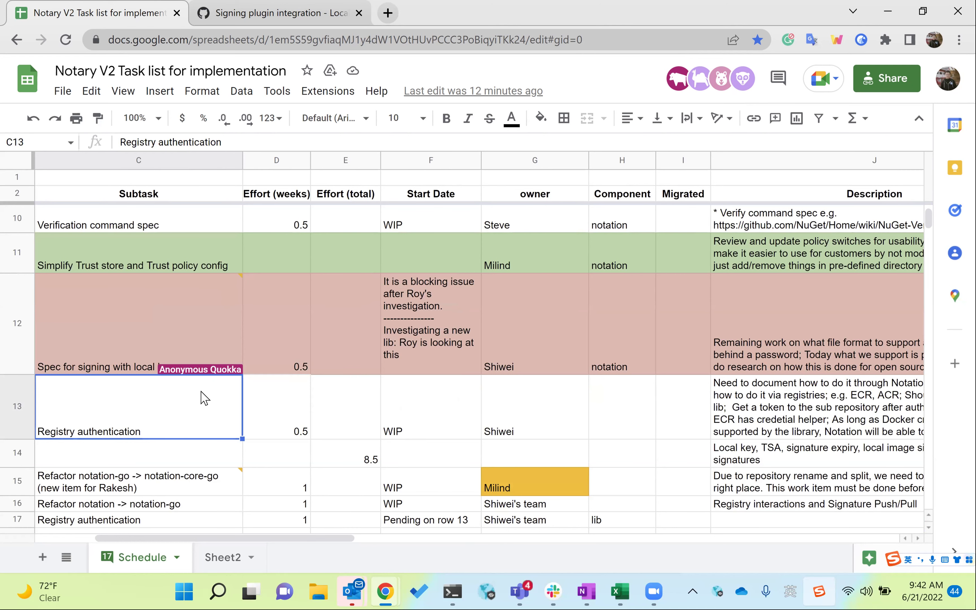
scroll(205, 398, down, 3)
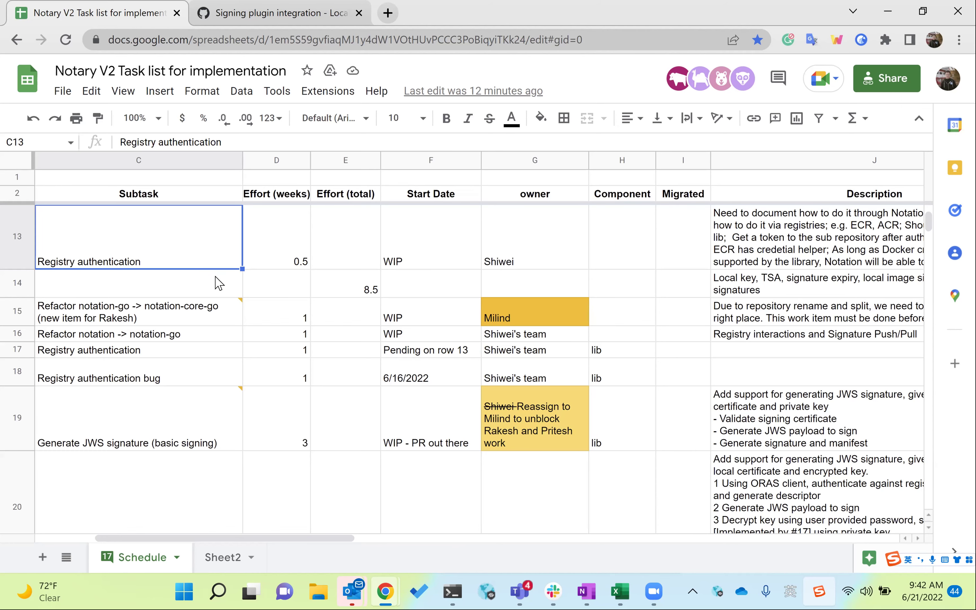
scroll(154, 423, down, 5)
mouse_move(153, 419)
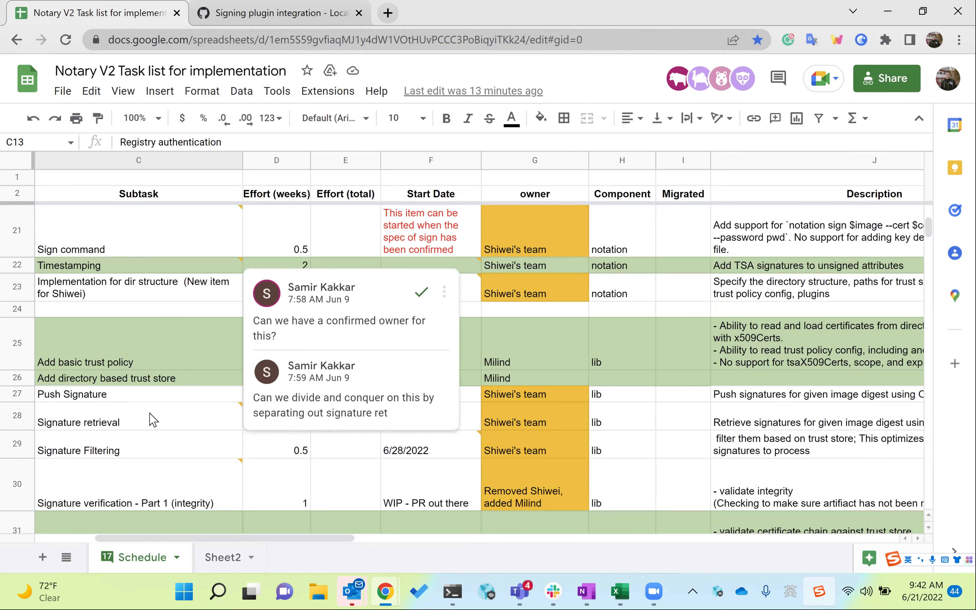
Compare the Signing subtasks in rows 15 to 23 with the spec subtasks in rows 7 to 13
scroll(153, 419, up, 3)
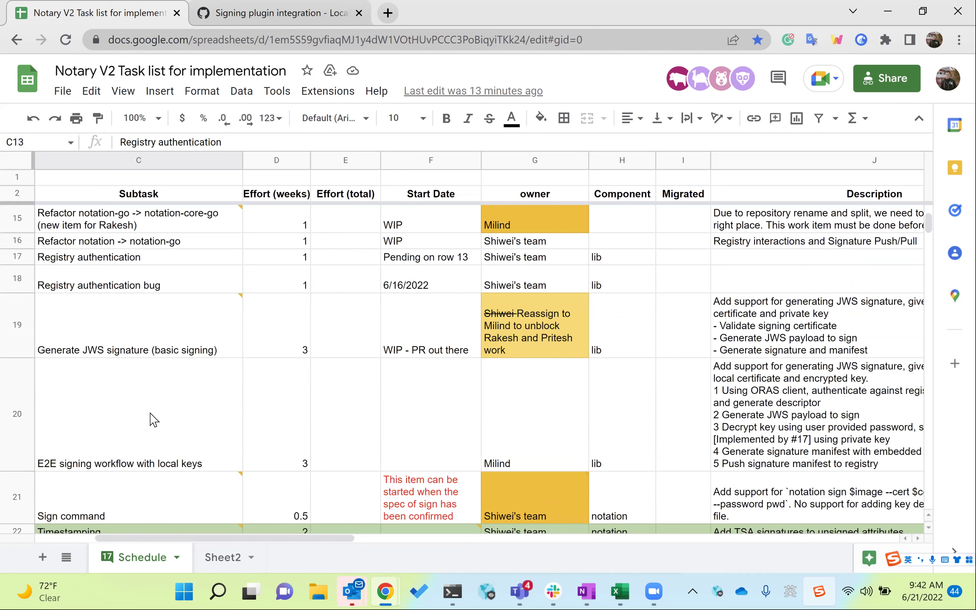
scroll(154, 419, up, 3)
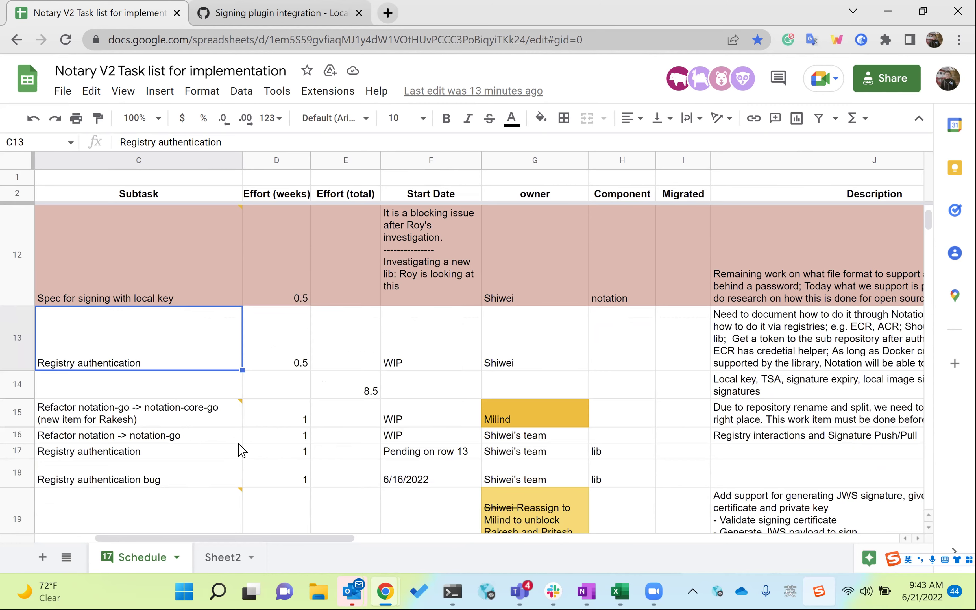
scroll(241, 450, down, 2)
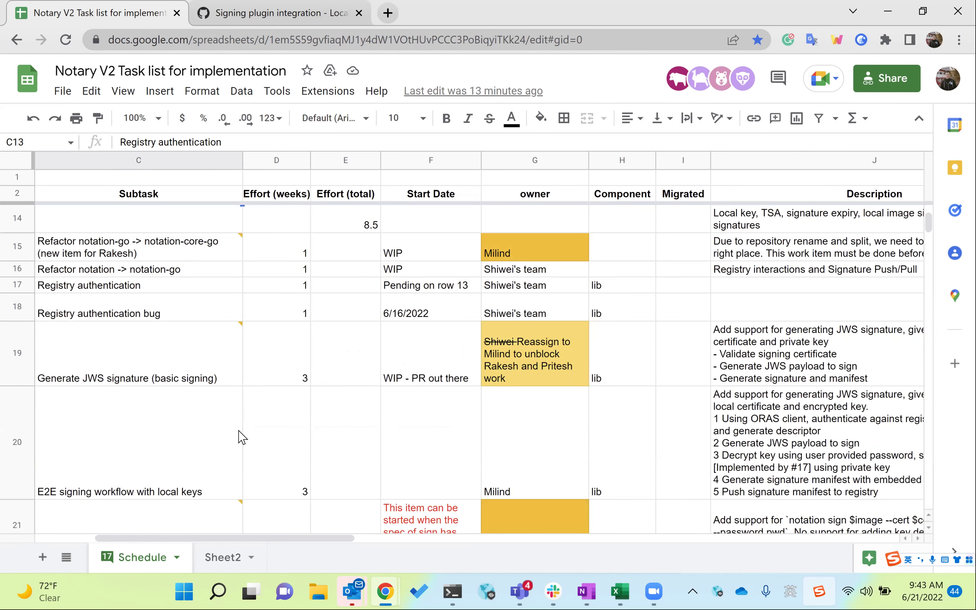
scroll(241, 438, down, 3)
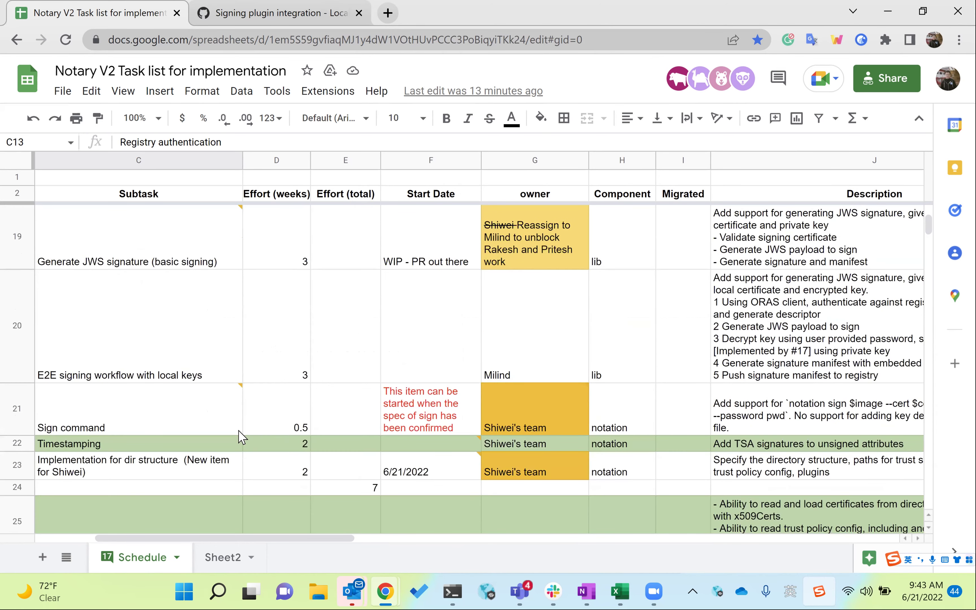
scroll(240, 436, up, 8)
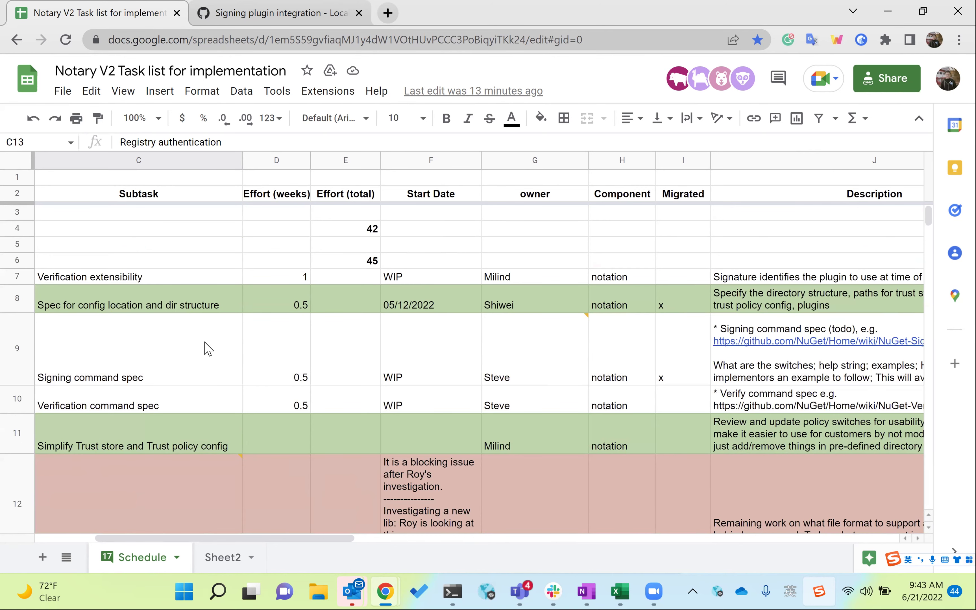
scroll(208, 347, down, 3)
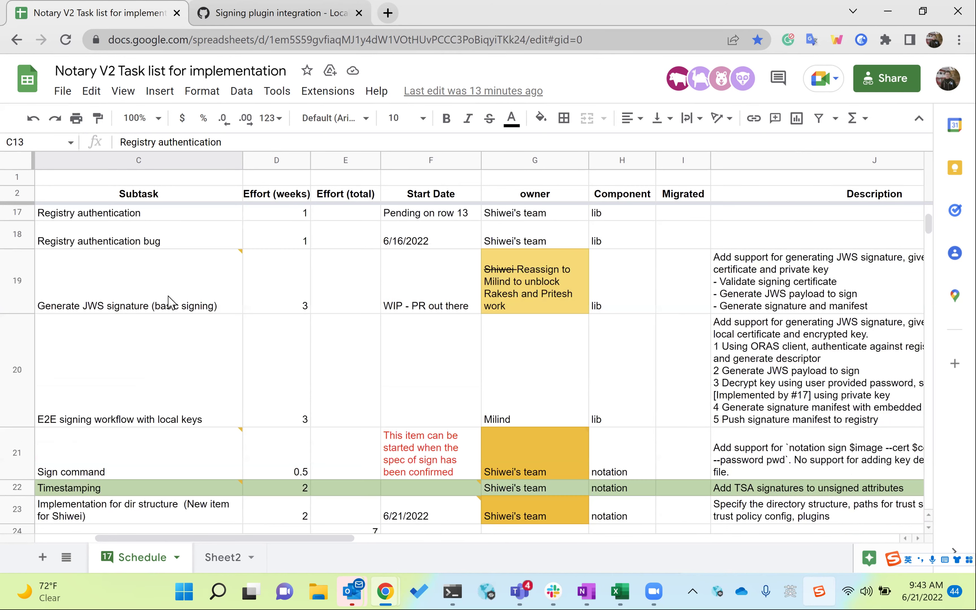
Examine the start dates and owners of the verification, extensibility, Github CICD, integration test and RC1 release items down to row 51
scroll(158, 290, down, 3)
mouse_move(171, 300)
scroll(166, 325, down, 3)
scroll(166, 323, down, 3)
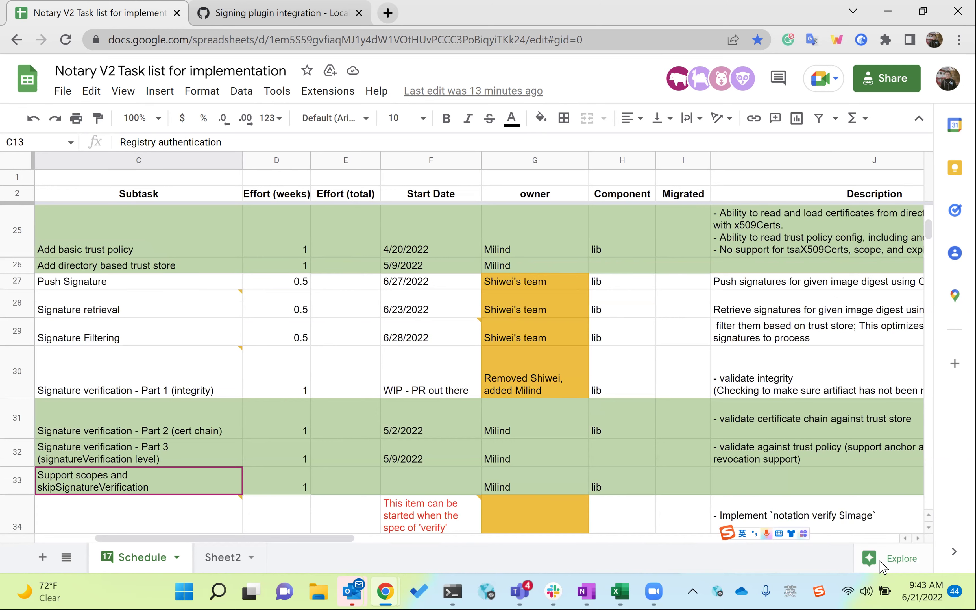
scroll(370, 369, down, 3)
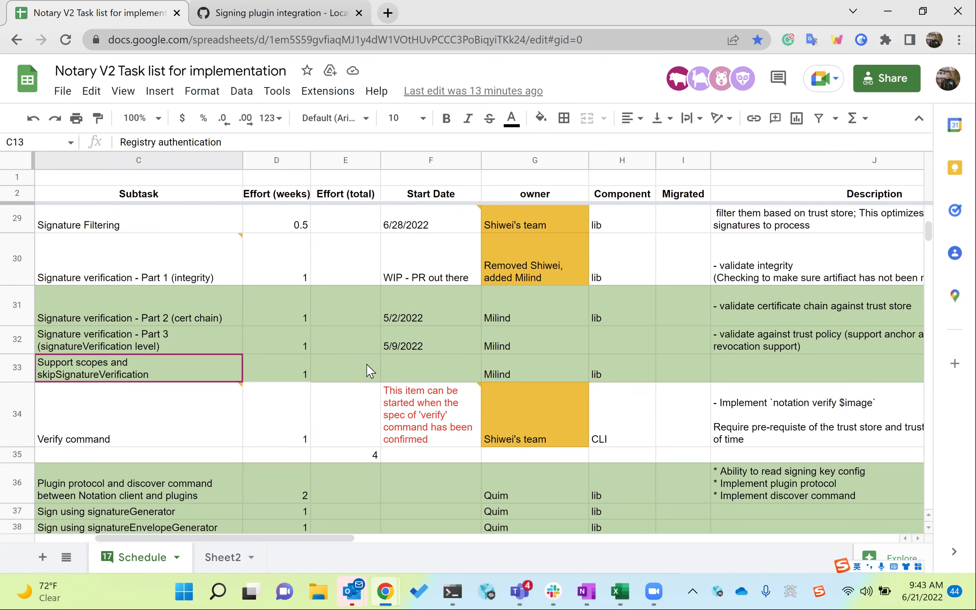
scroll(370, 369, down, 3)
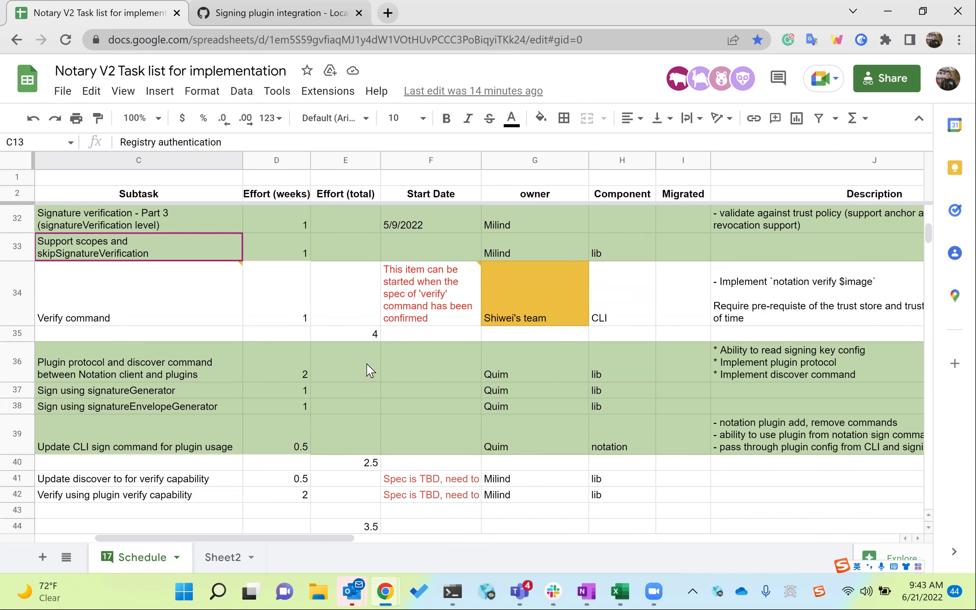
scroll(370, 370, down, 6)
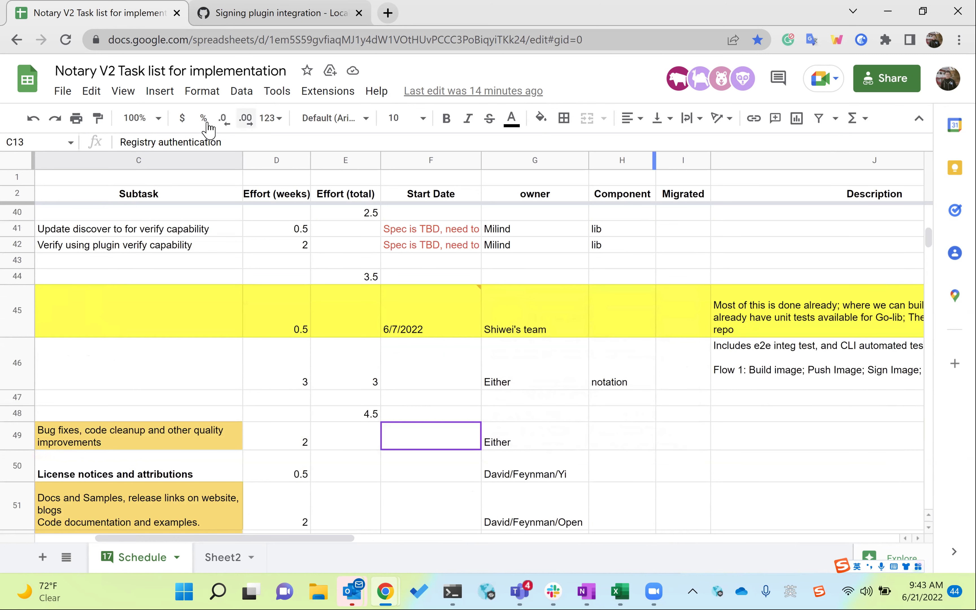
Set the sheet's zoom to 75% and bring the Task column back into view
click(157, 119)
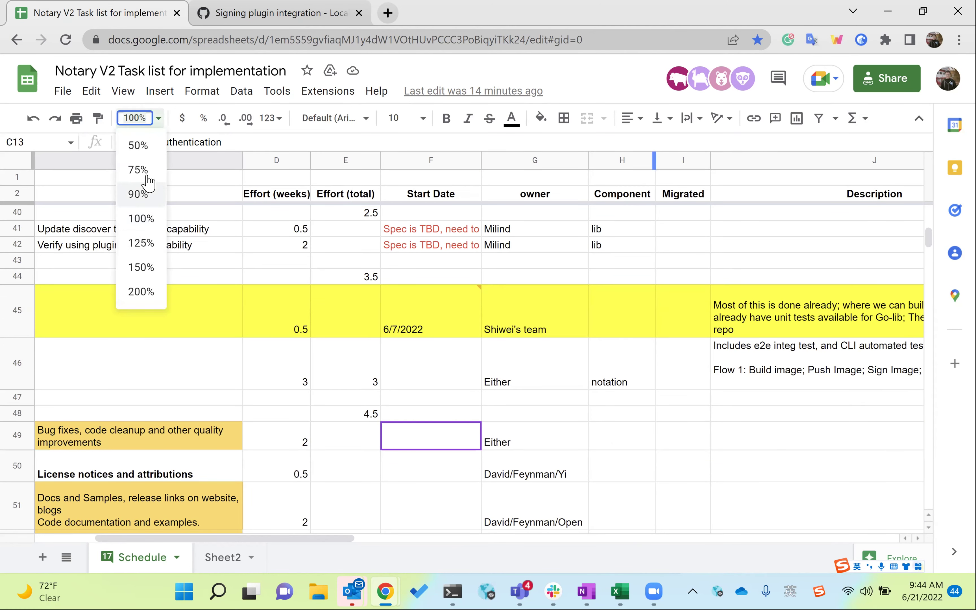
click(138, 194)
click(158, 120)
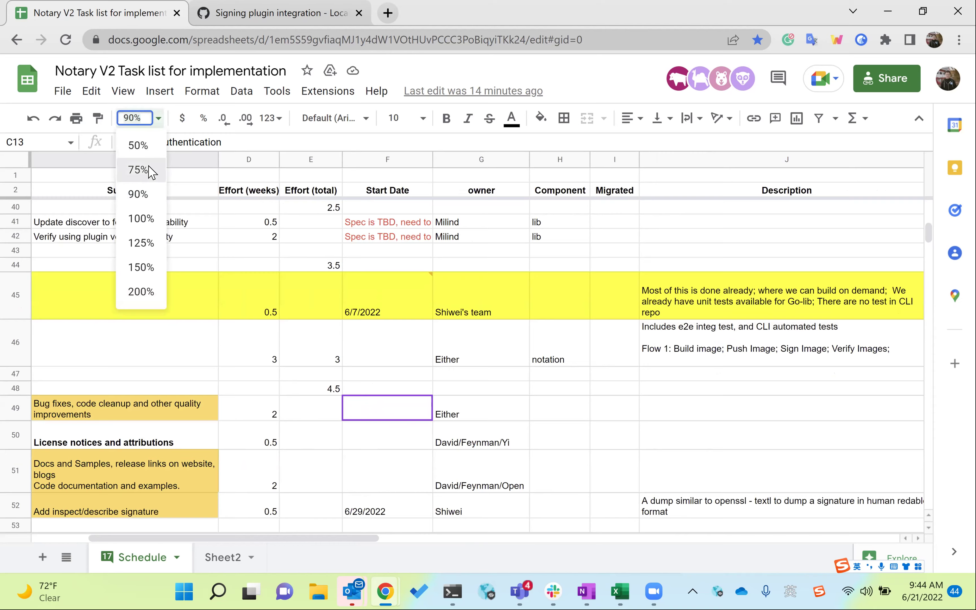
click(149, 173)
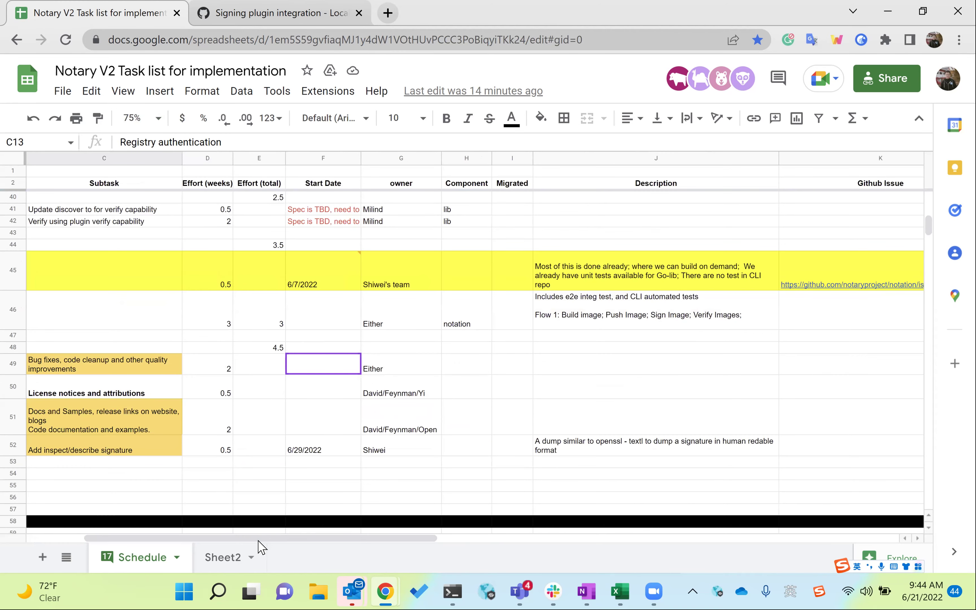
scroll(224, 542, left, 2)
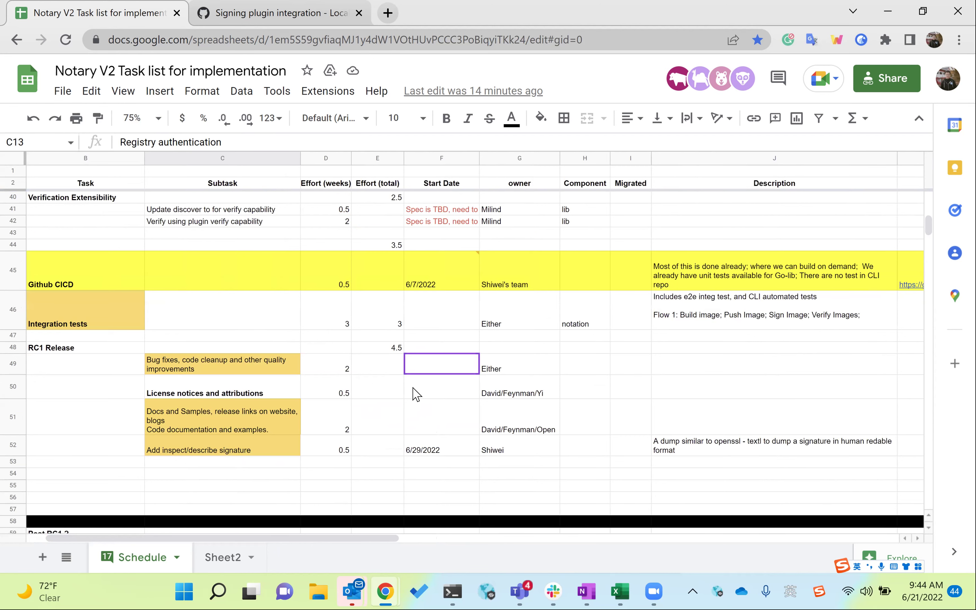
Review the items from RC1 Release back up to row 15 and read the comments on Generate JWS signature (basic signing)
scroll(337, 357, up, 3)
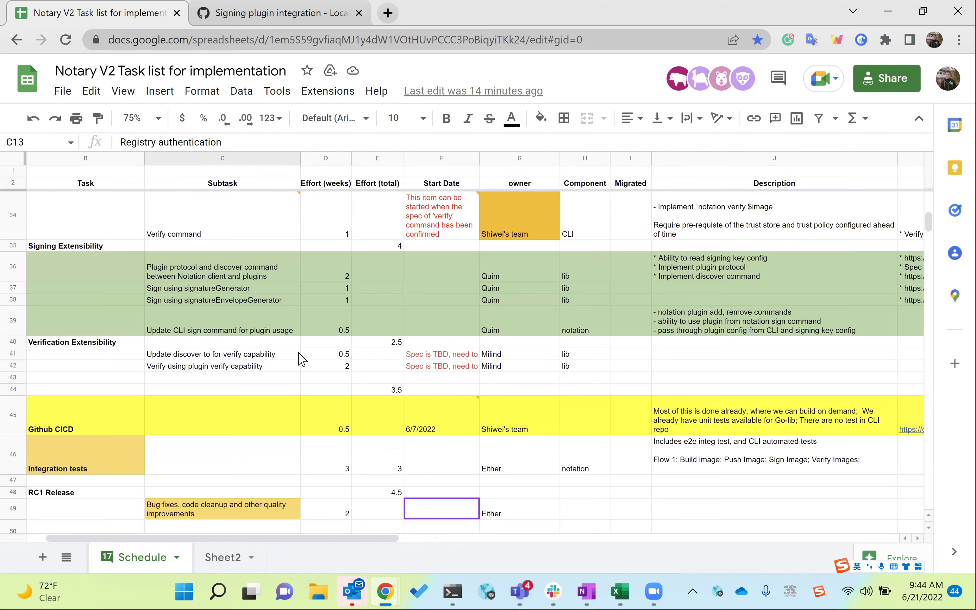
scroll(301, 359, up, 6)
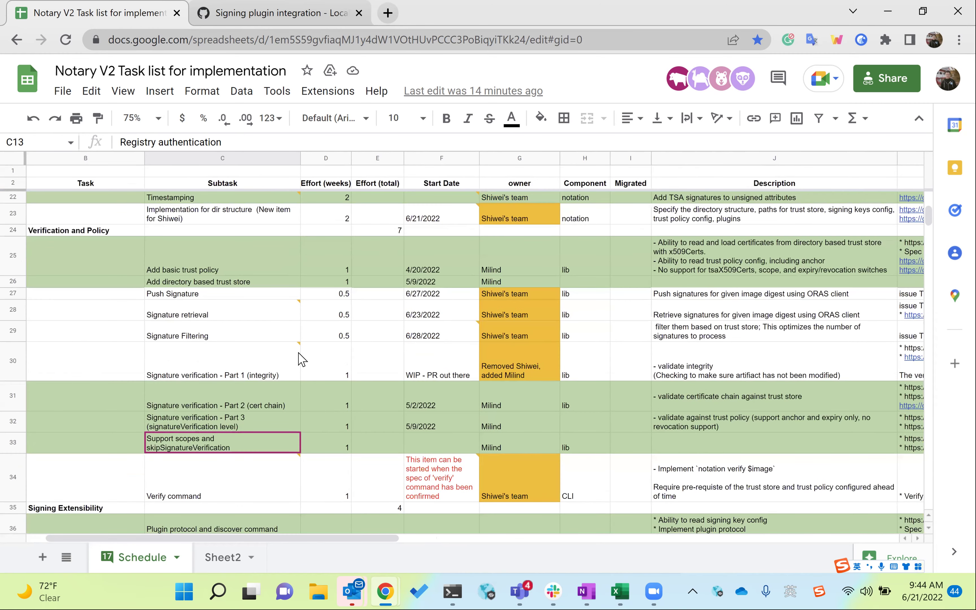
scroll(302, 359, up, 3)
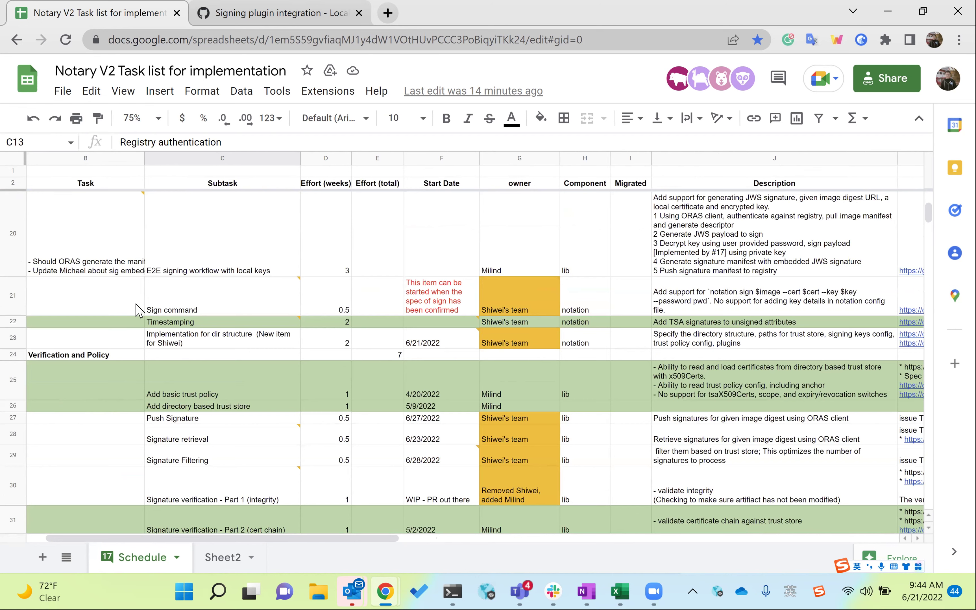
scroll(193, 307, up, 3)
mouse_move(224, 299)
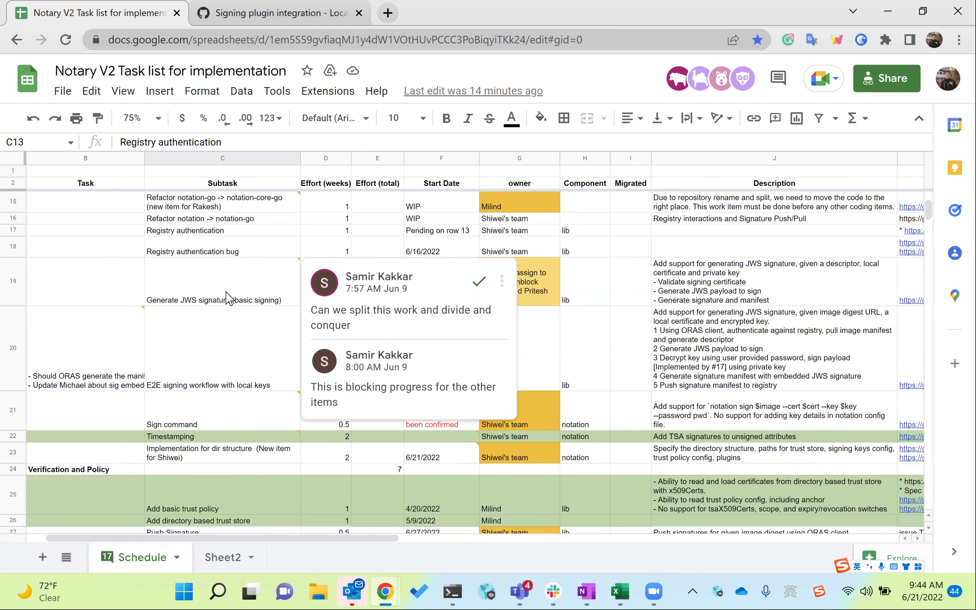
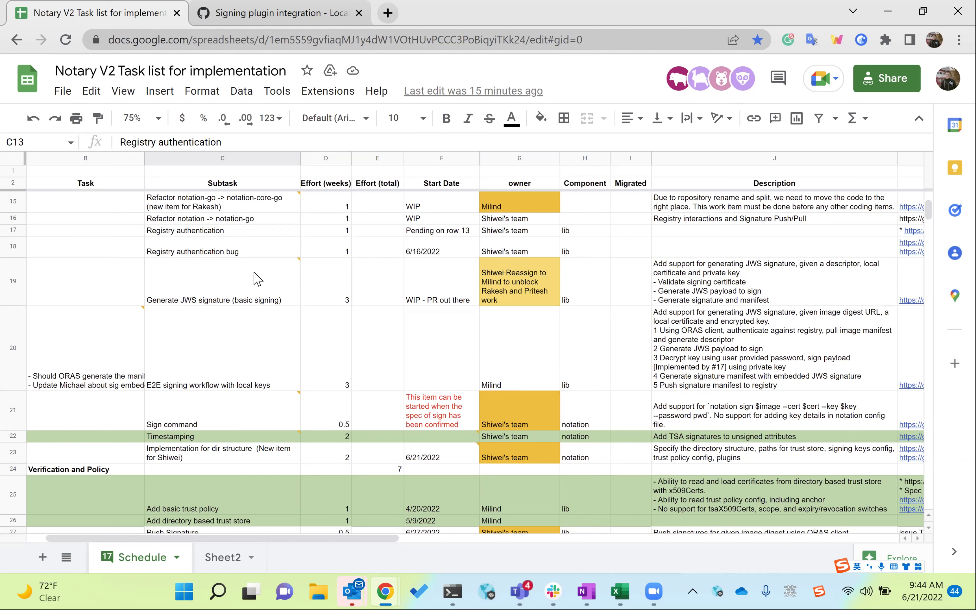
Check Registry authentication in row 17 against Generate JWS signature in row 19, ending with the row 17 subtask selected
click(238, 234)
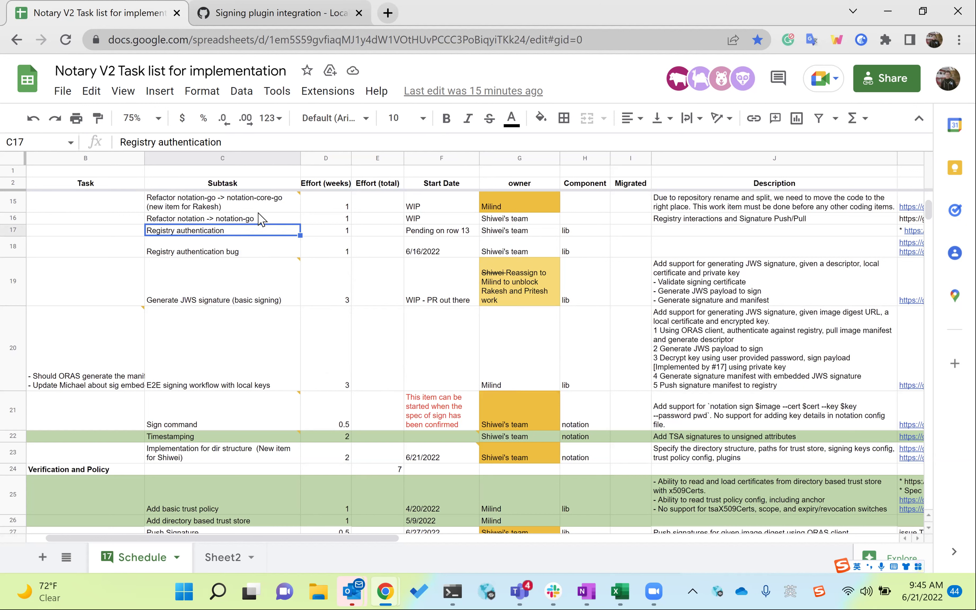
click(254, 282)
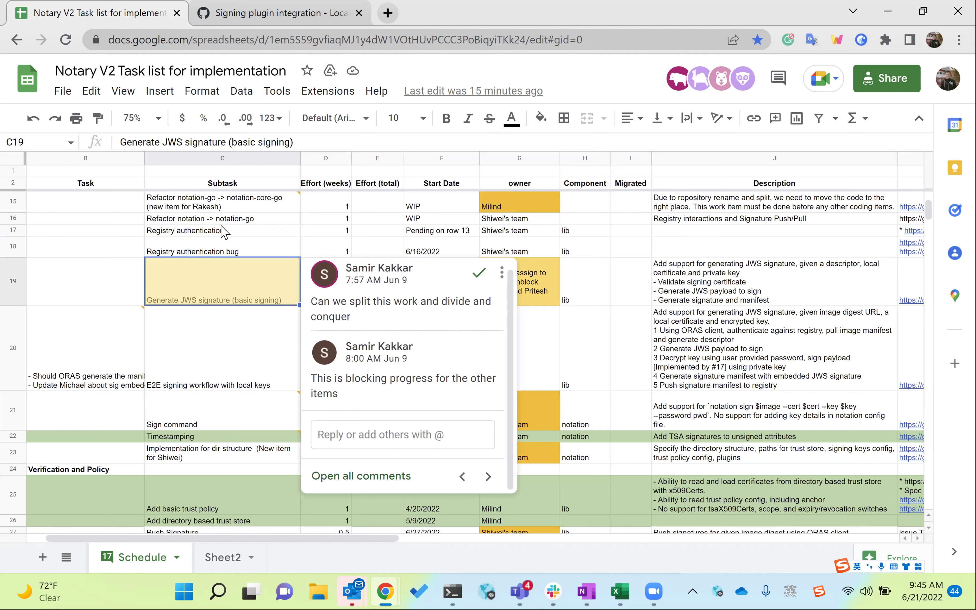
click(233, 234)
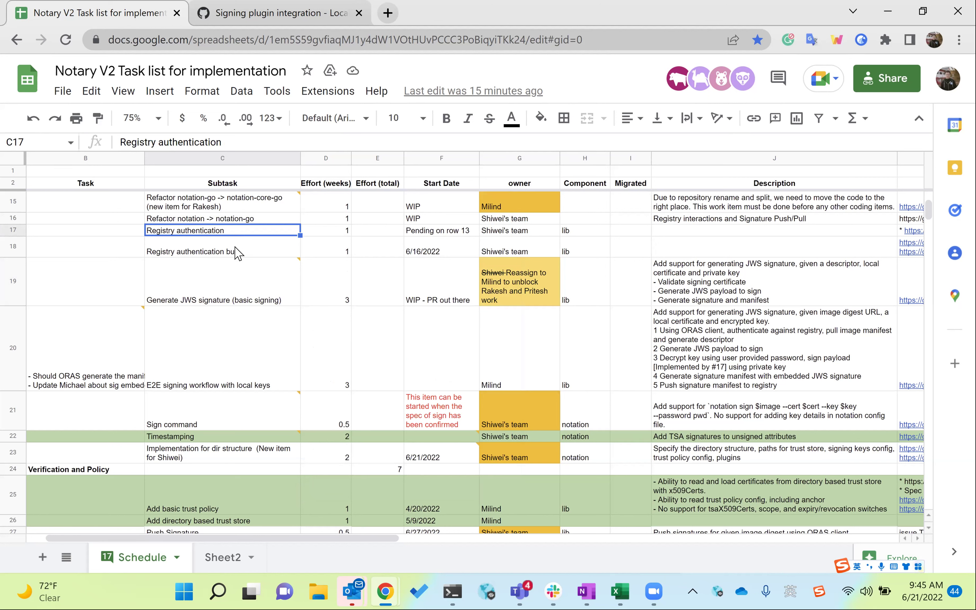
mouse_move(241, 297)
Shade the entire Registry authentication row 17 with a light red fill
click(13, 229)
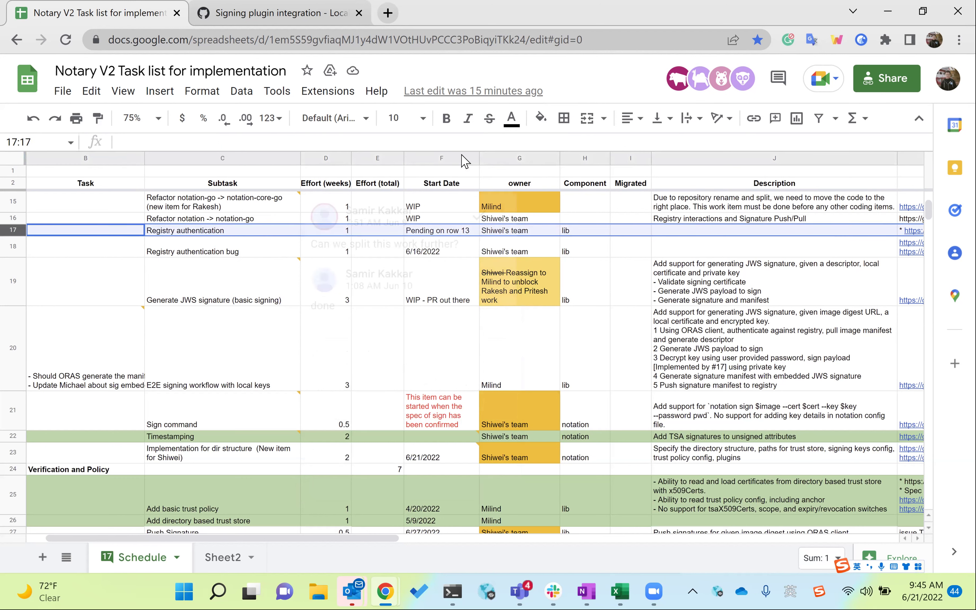
click(540, 118)
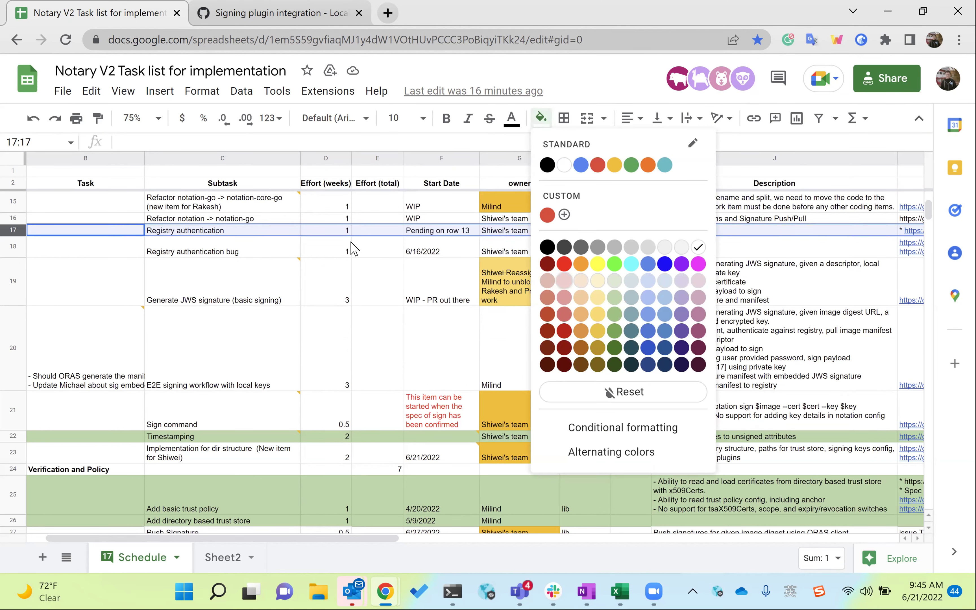
click(13, 229)
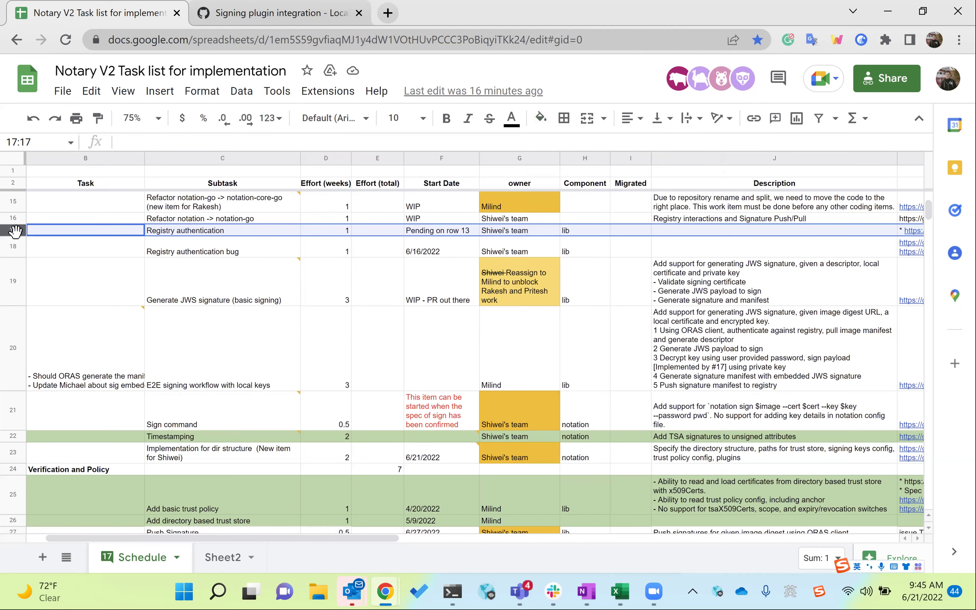
click(541, 118)
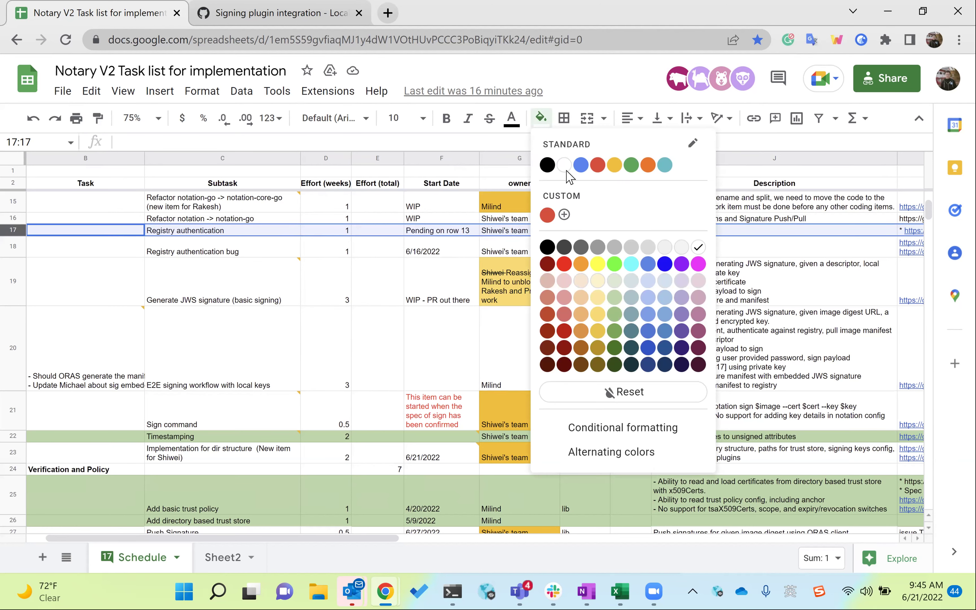
click(564, 284)
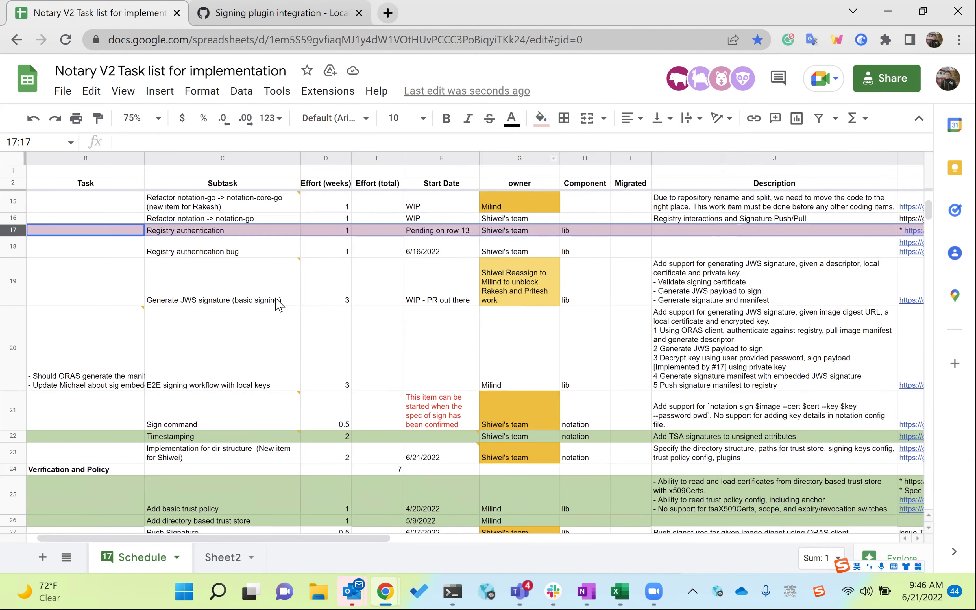
Check row 17's start-date dependency against Registry authentication in row 13, and the effort and start date of Registry authentication bug in row 18
click(455, 230)
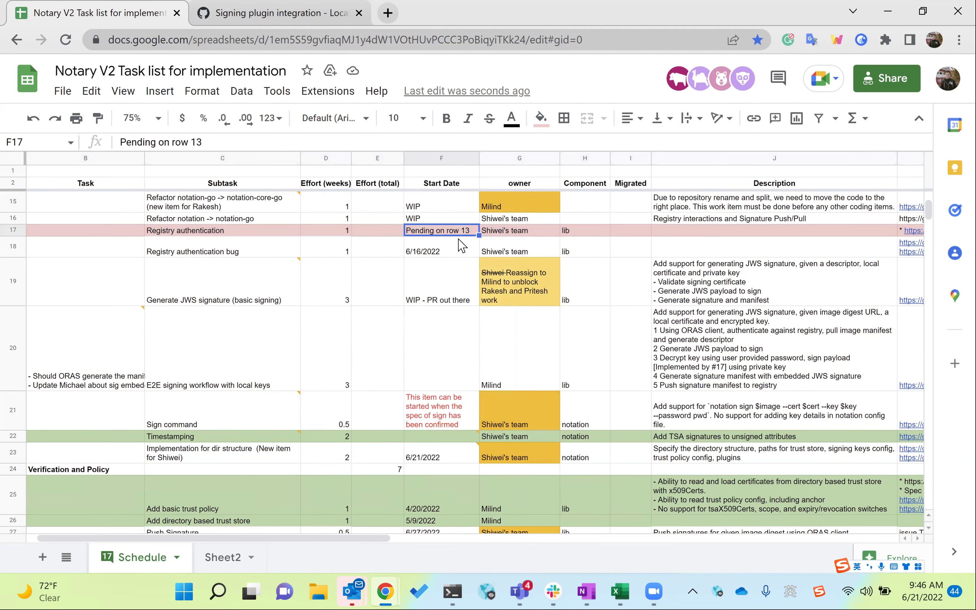
scroll(462, 246, up, 3)
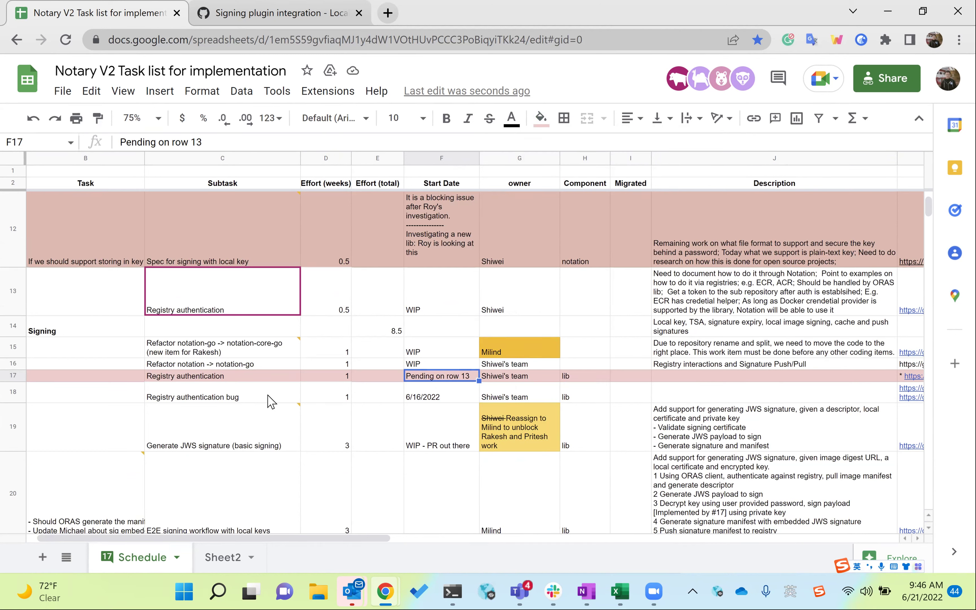
click(297, 397)
click(325, 397)
click(424, 397)
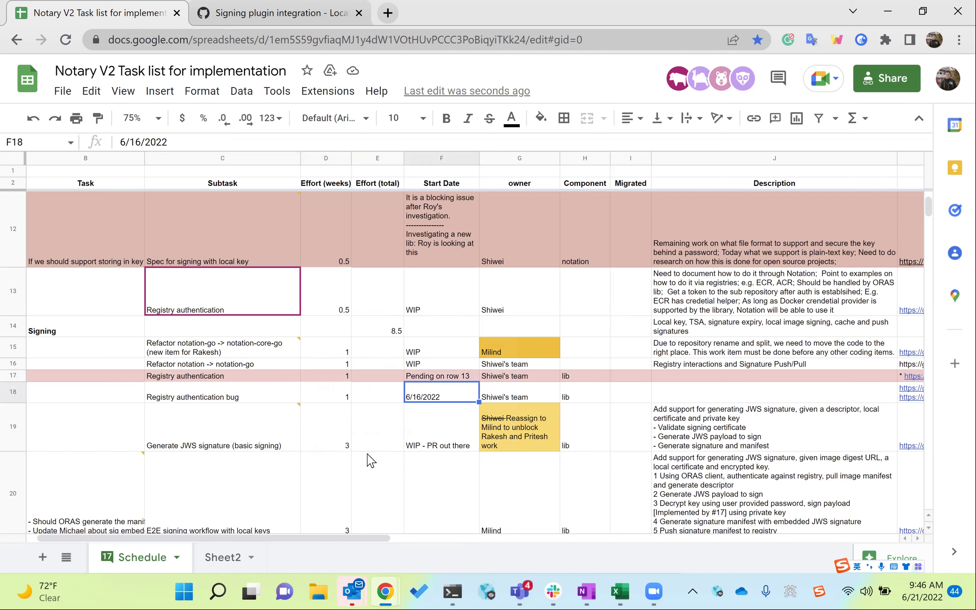
Review row colors, start dates and owners across the Spec, Signing, Verification and Policy, extensibility, Github CICD, Integration tests and RC1 Release items
scroll(370, 460, down, 3)
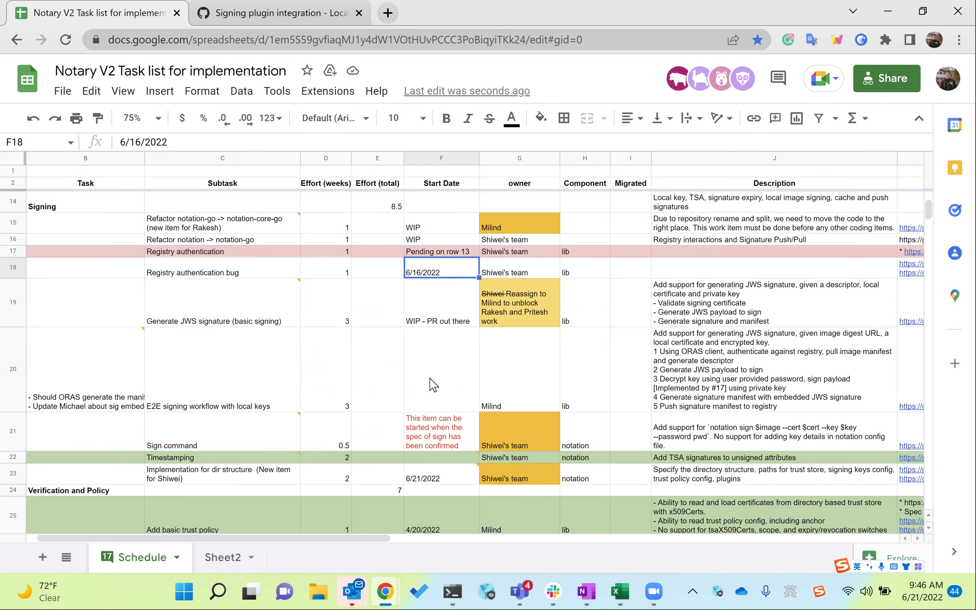
scroll(433, 381, down, 5)
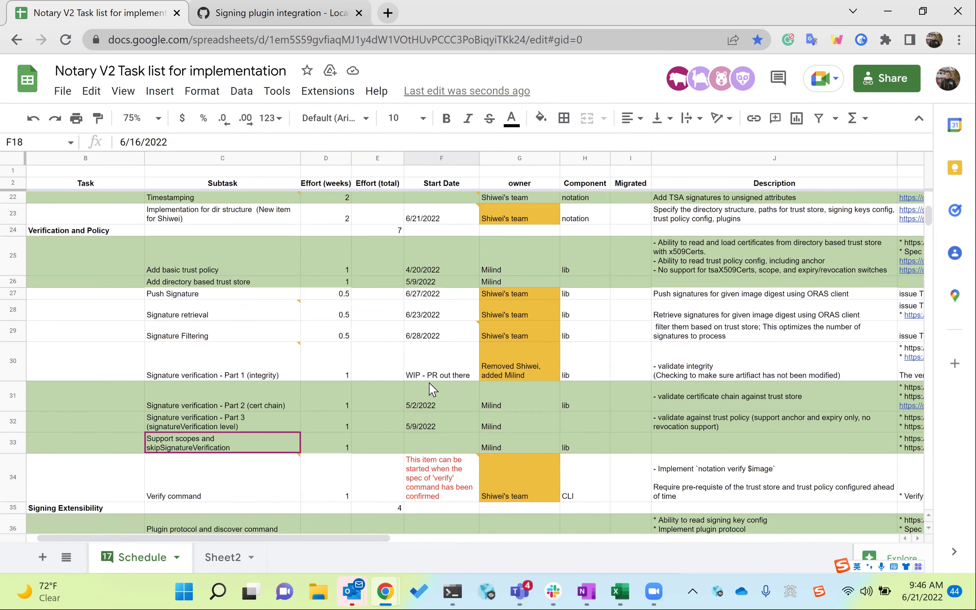
scroll(432, 389, down, 4)
scroll(433, 389, up, 3)
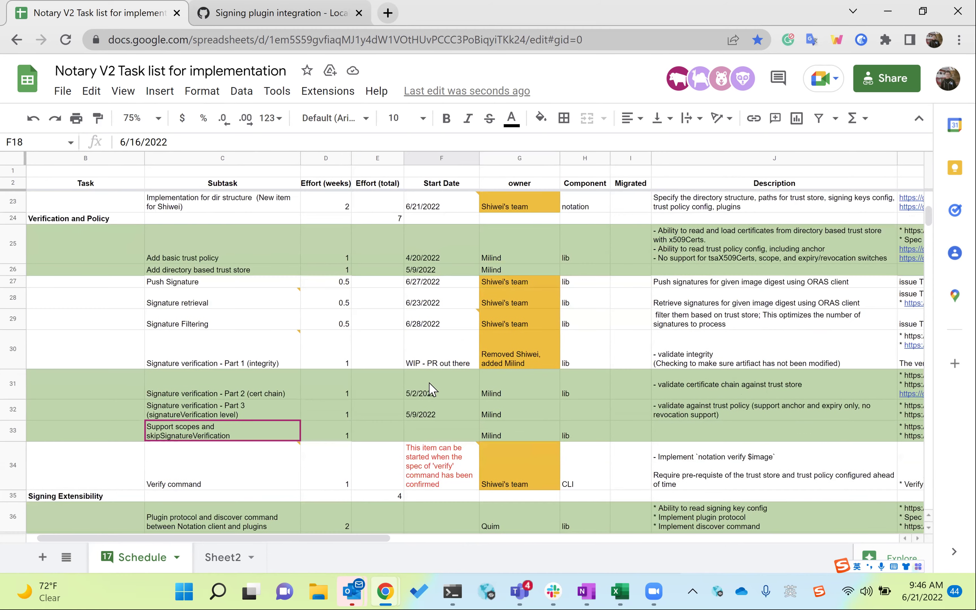
scroll(432, 390, up, 10)
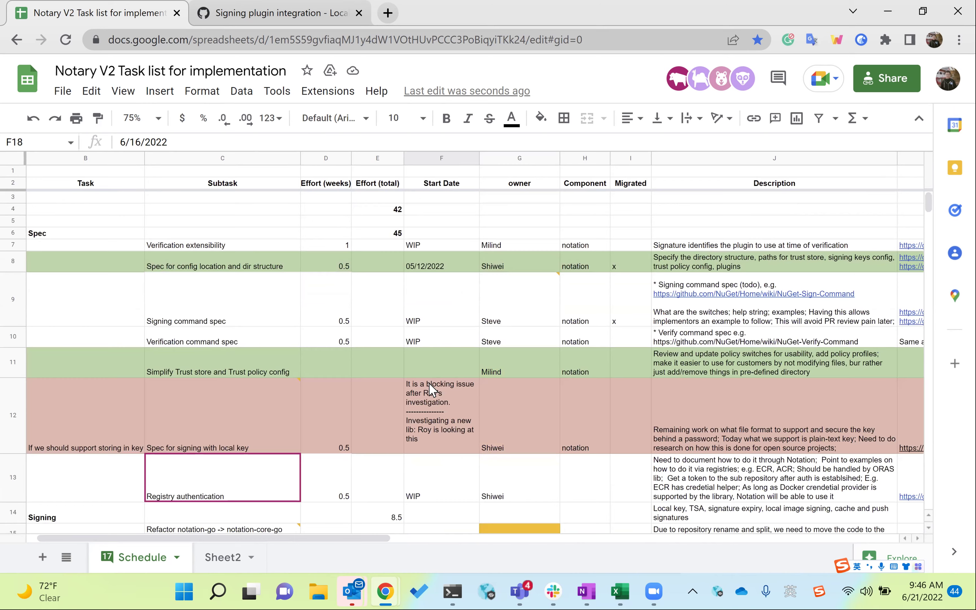
scroll(429, 384, down, 3)
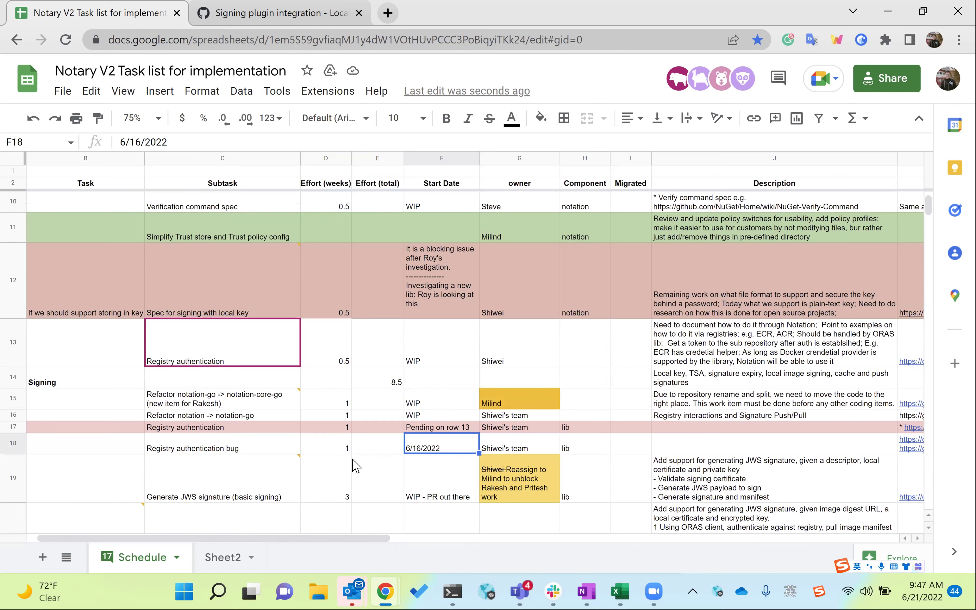
scroll(355, 464, down, 3)
scroll(355, 464, down, 10)
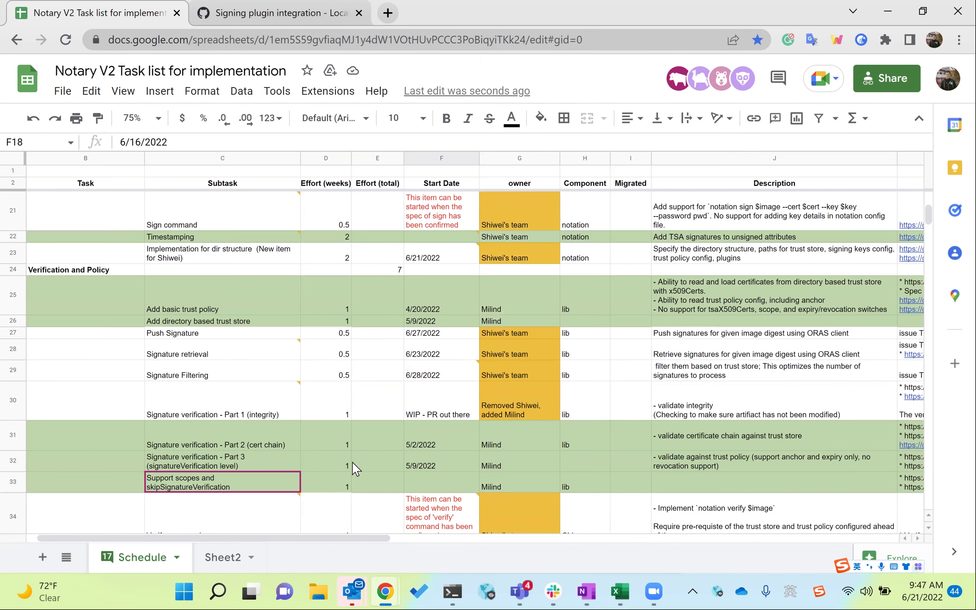
scroll(355, 467, down, 3)
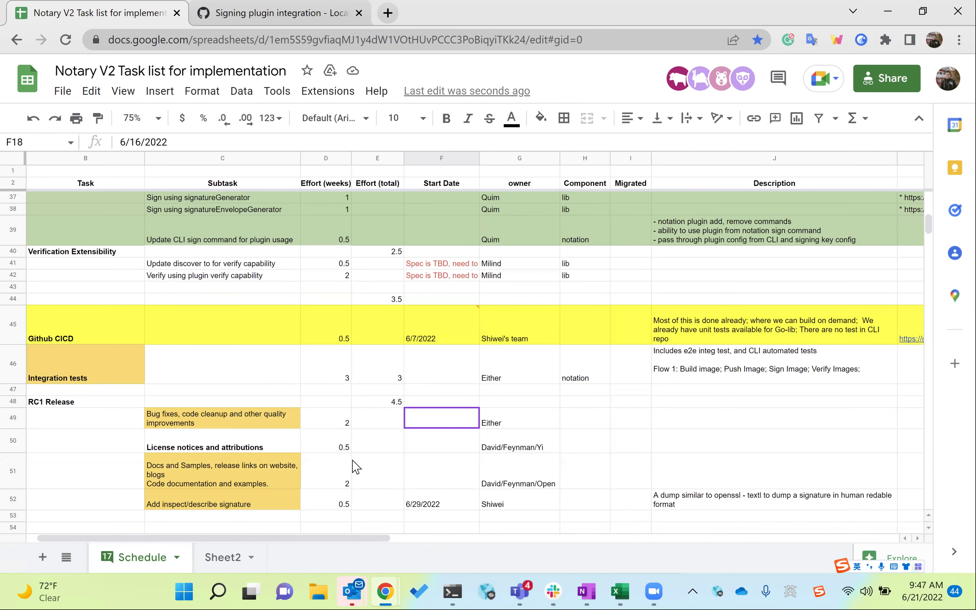
scroll(355, 467, down, 5)
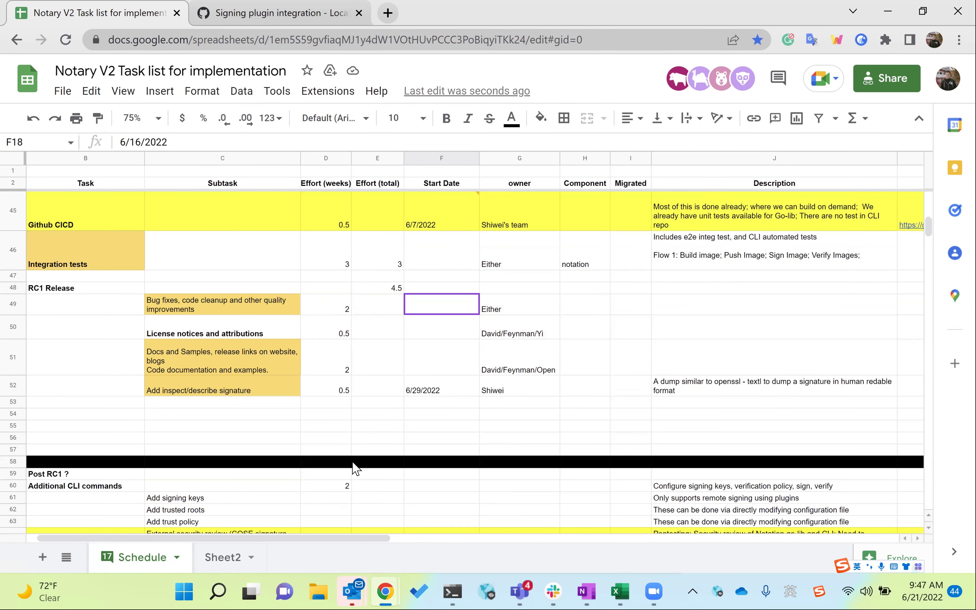
scroll(355, 467, up, 4)
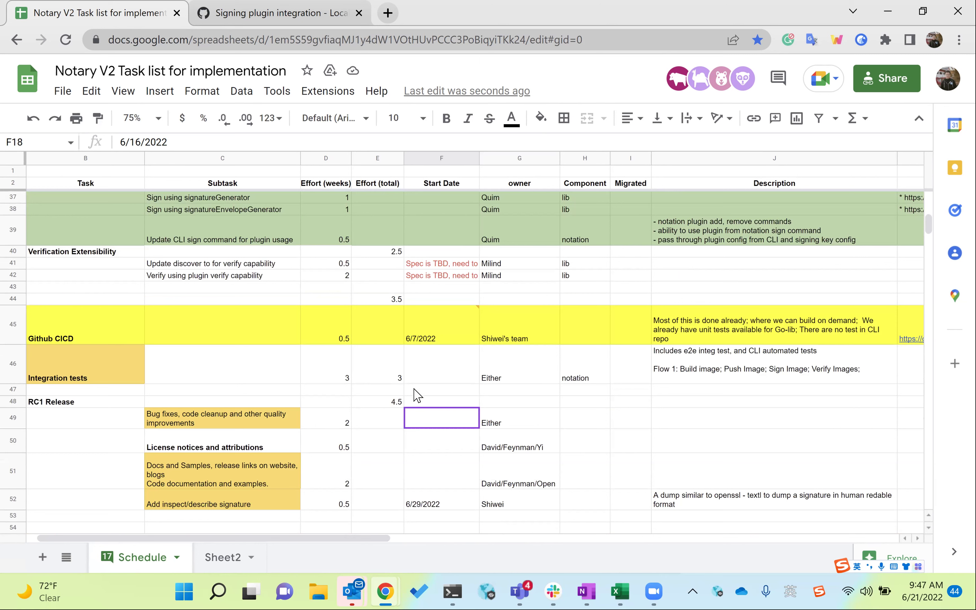
mouse_move(415, 313)
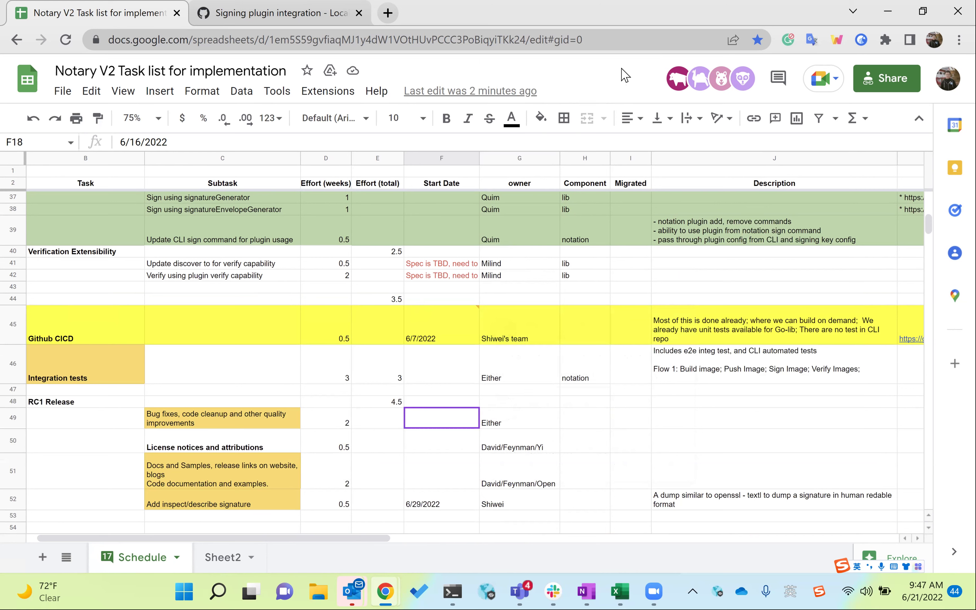